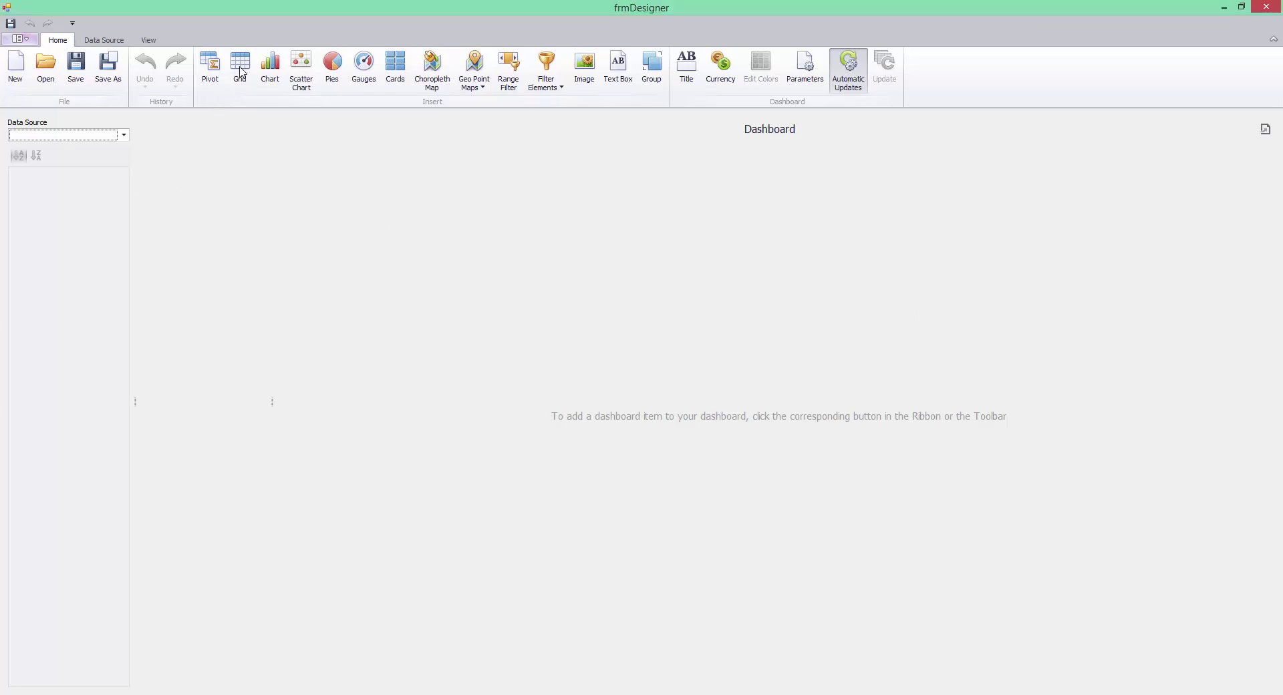
left_click(241, 70)
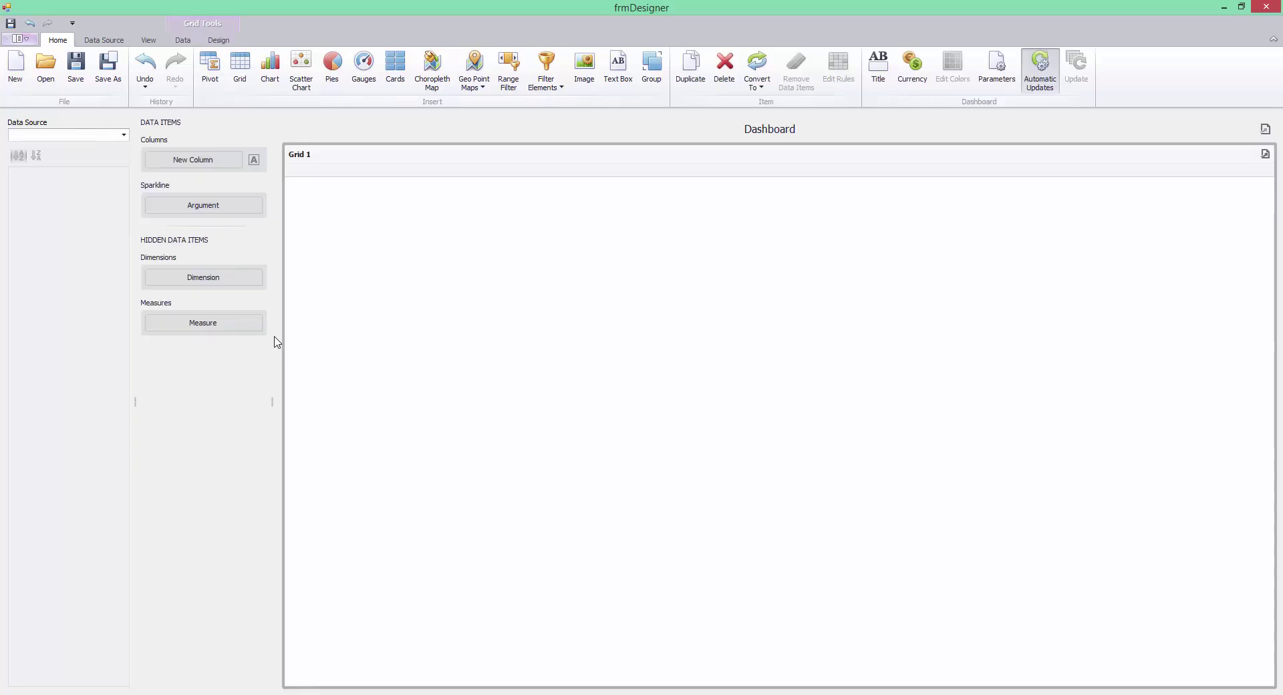
right_click(357, 152)
left_click(408, 260)
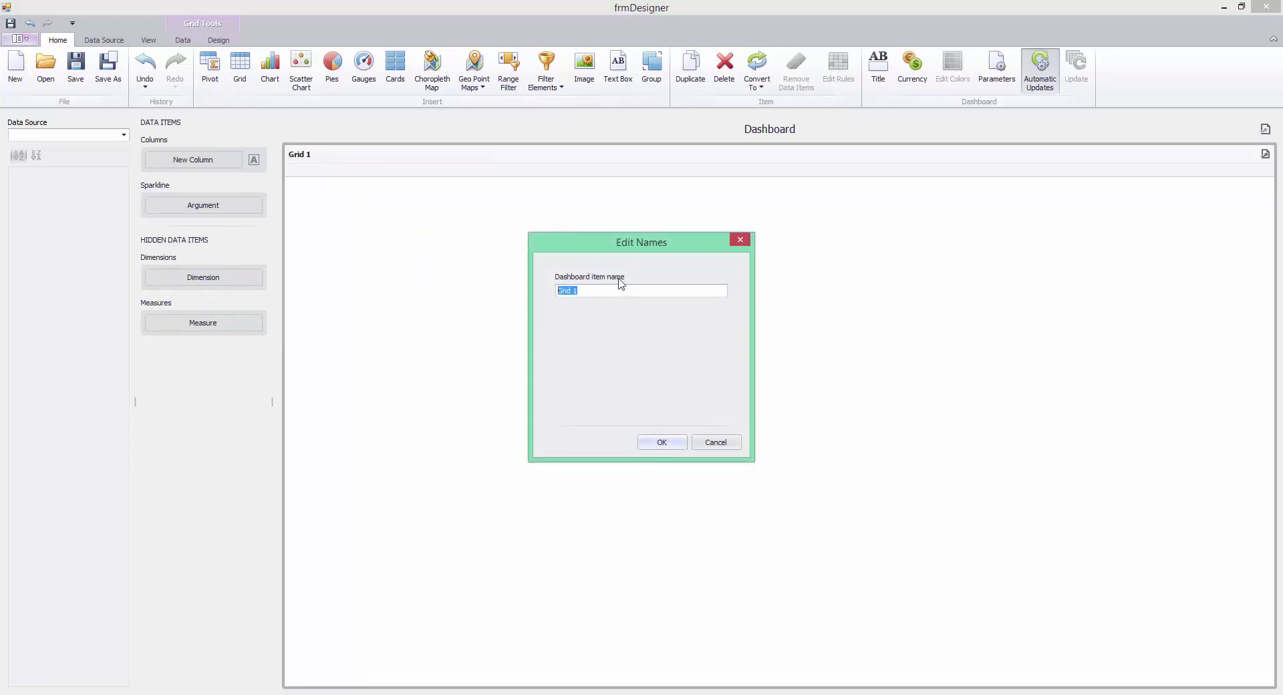
type("Ana Kategoriler")
key("Return")
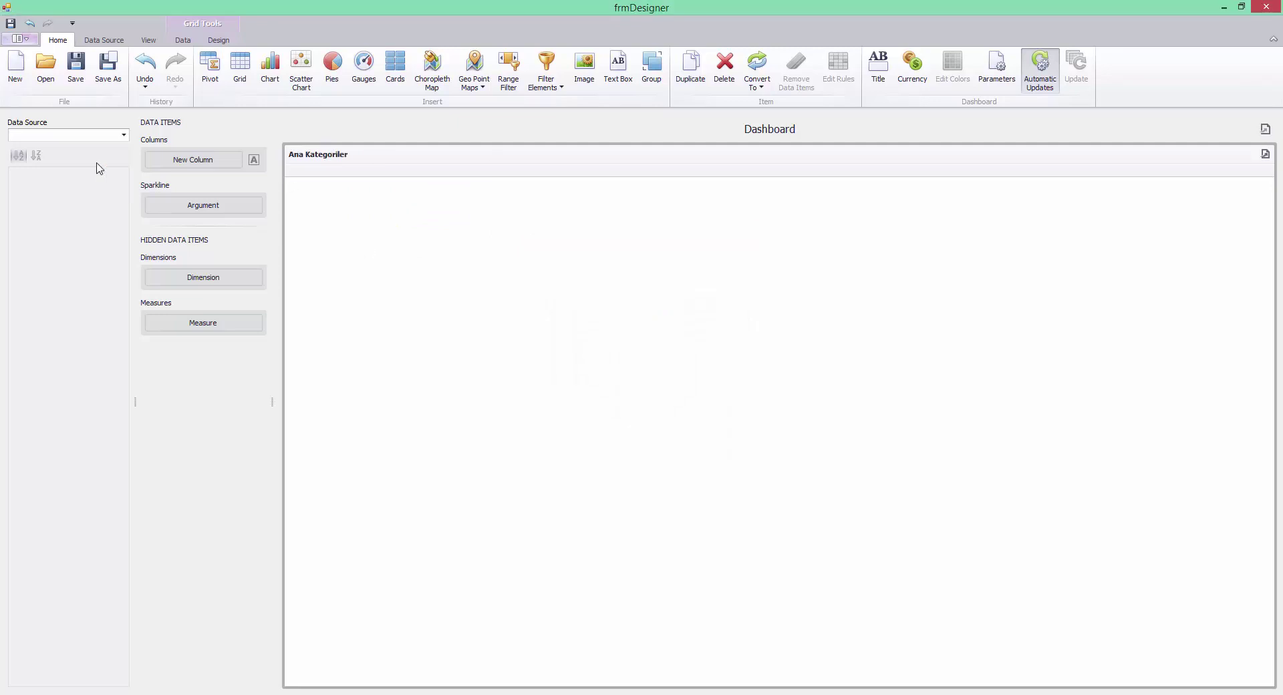
left_click(14, 65)
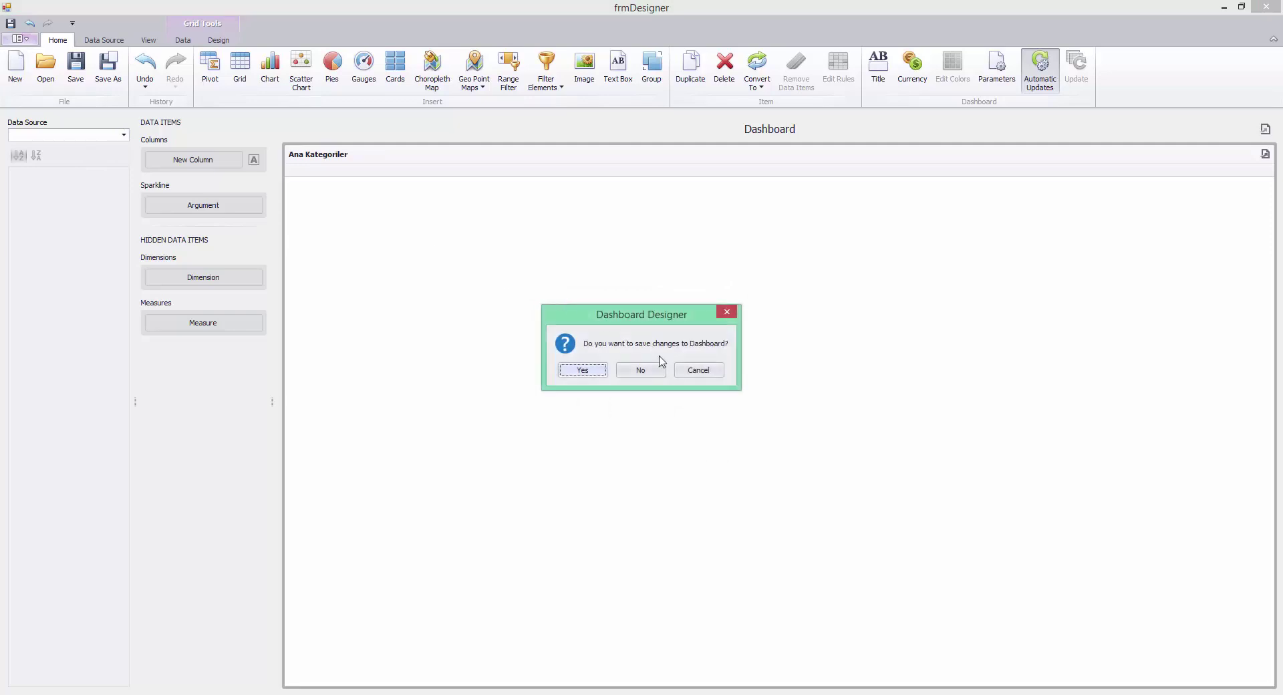
left_click(643, 371)
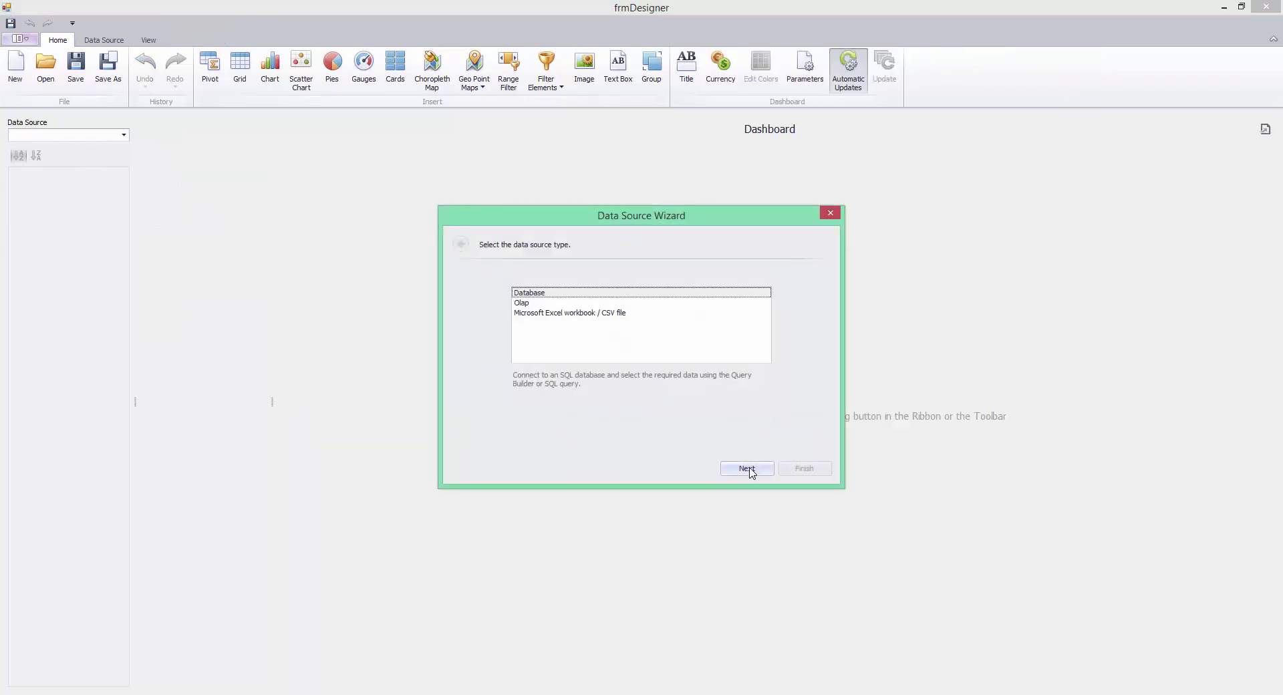
Step: Set up a Database data source on Microsoft SQL Server at localhost with Windows authentication, using the DXDASHBOARD database
left_click(749, 468)
left_click(649, 376)
type("D")
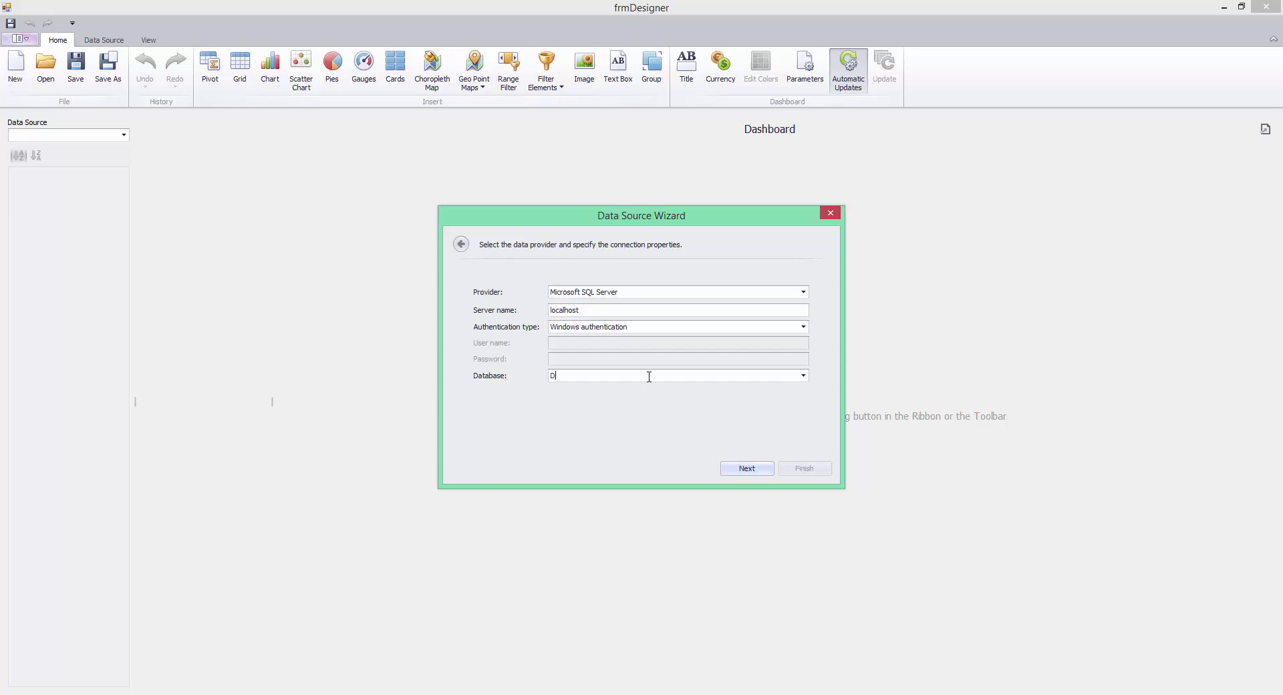
type("XDASHBOARD")
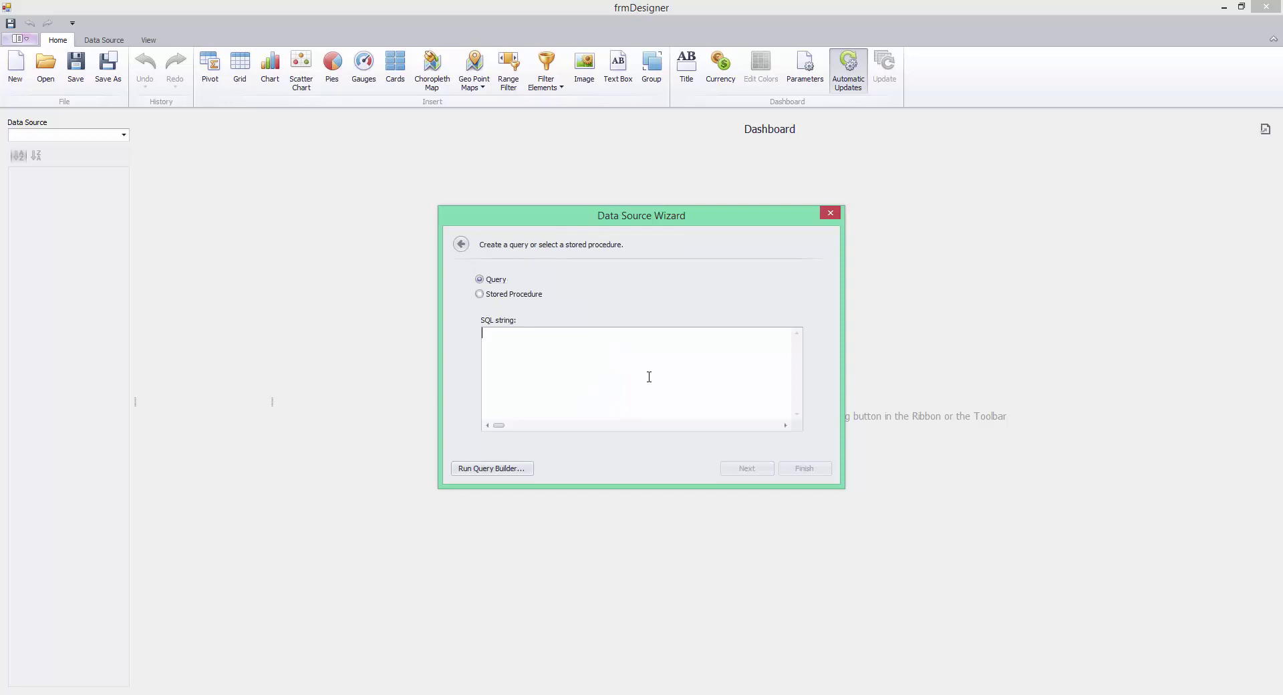
Step: Define the data source query as SELECT * FROM SATISLAR and finish the wizard without adding query parameters
type("SELECT * FROM SATISLAR")
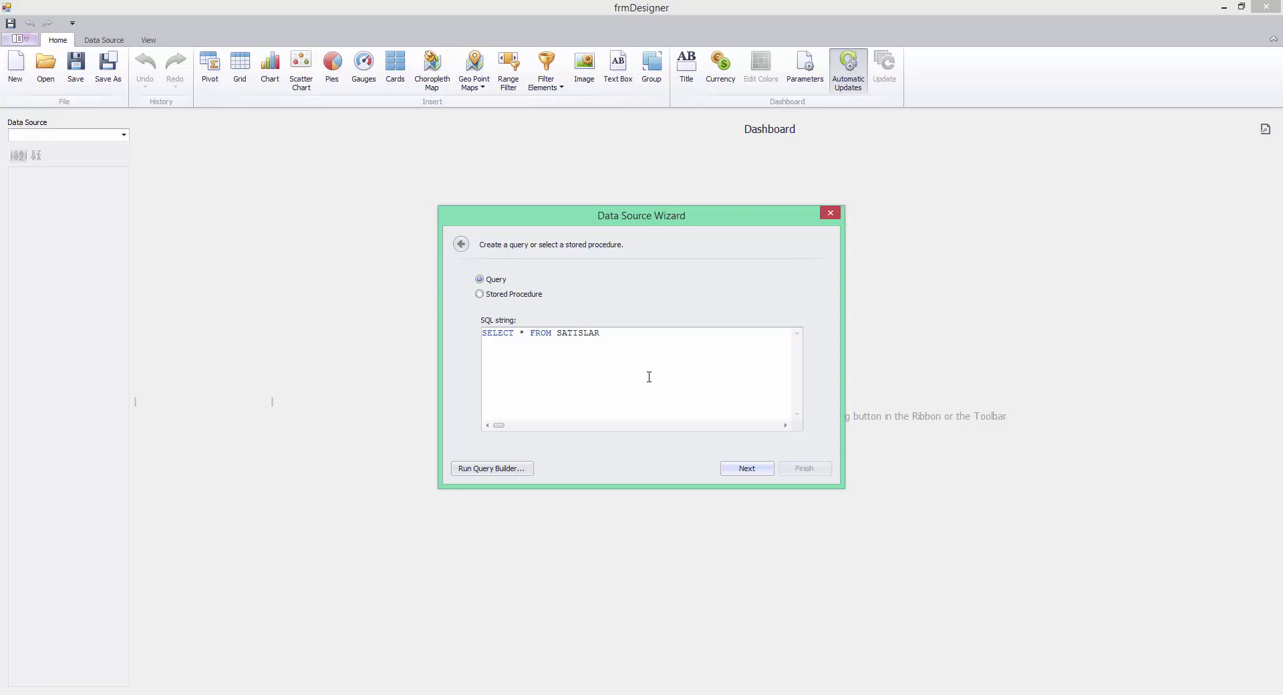
left_click(760, 469)
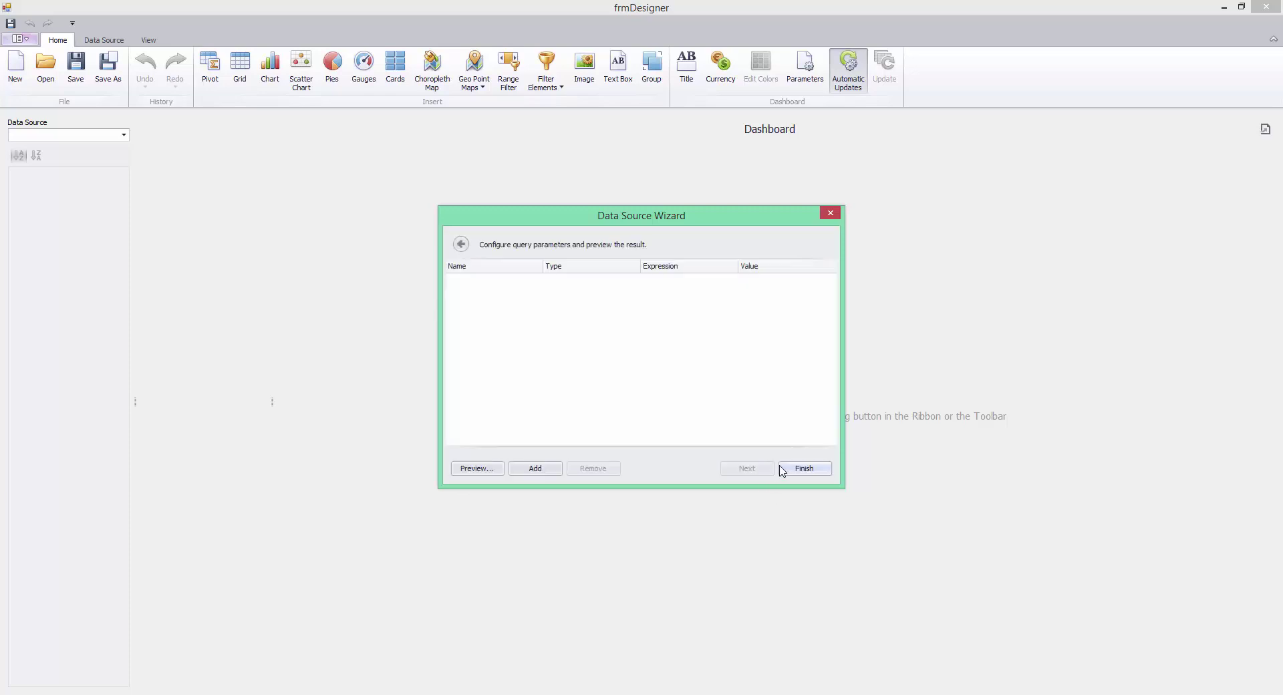
left_click(782, 468)
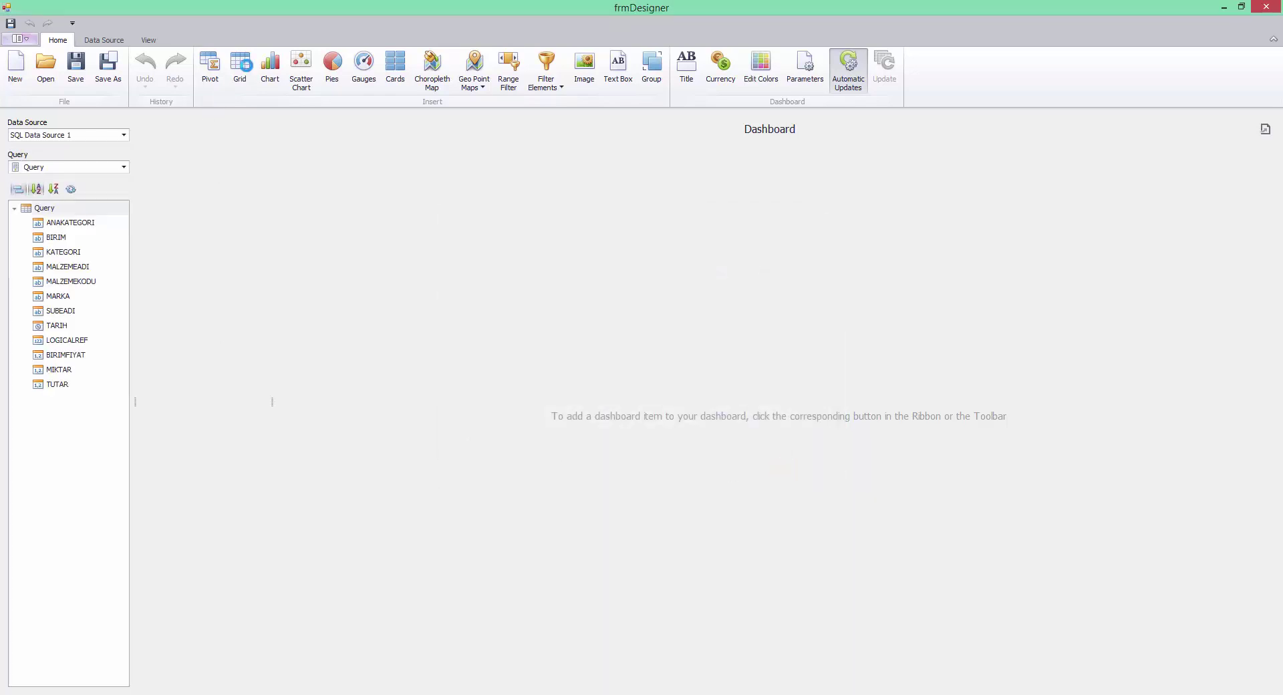
Step: Insert a grid into the dashboard and name it Ana Kategoriler
left_click(239, 65)
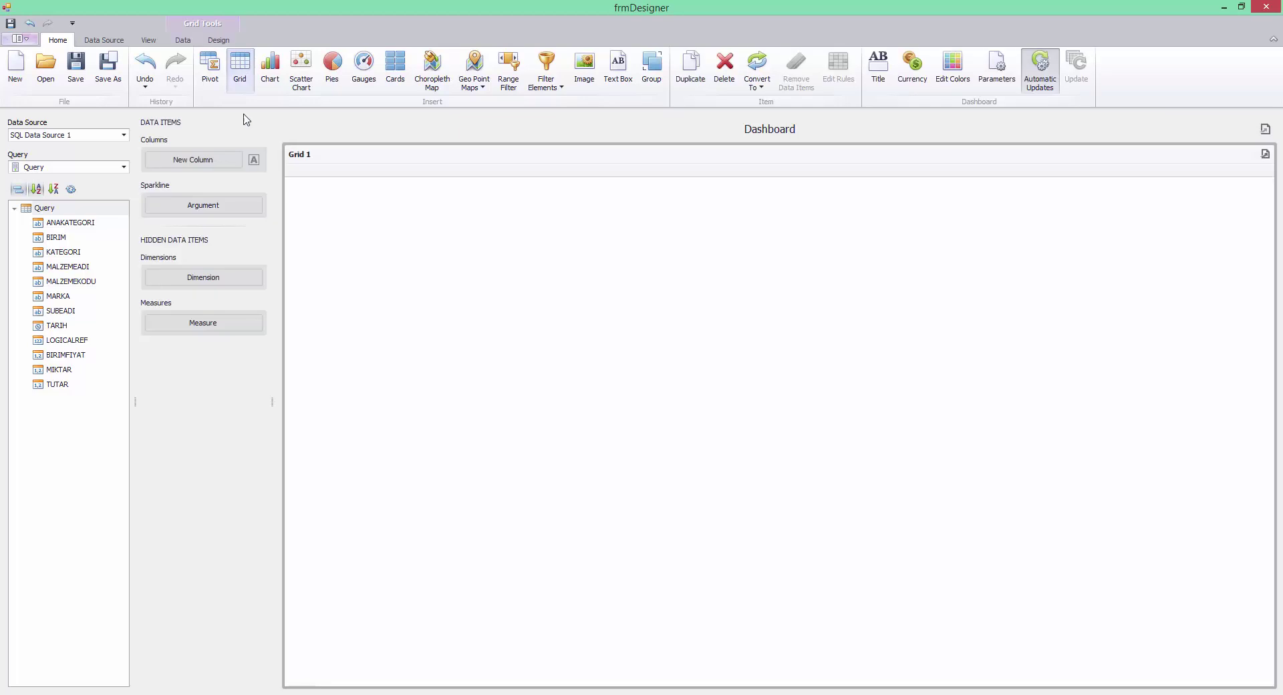
right_click(350, 162)
left_click(391, 268)
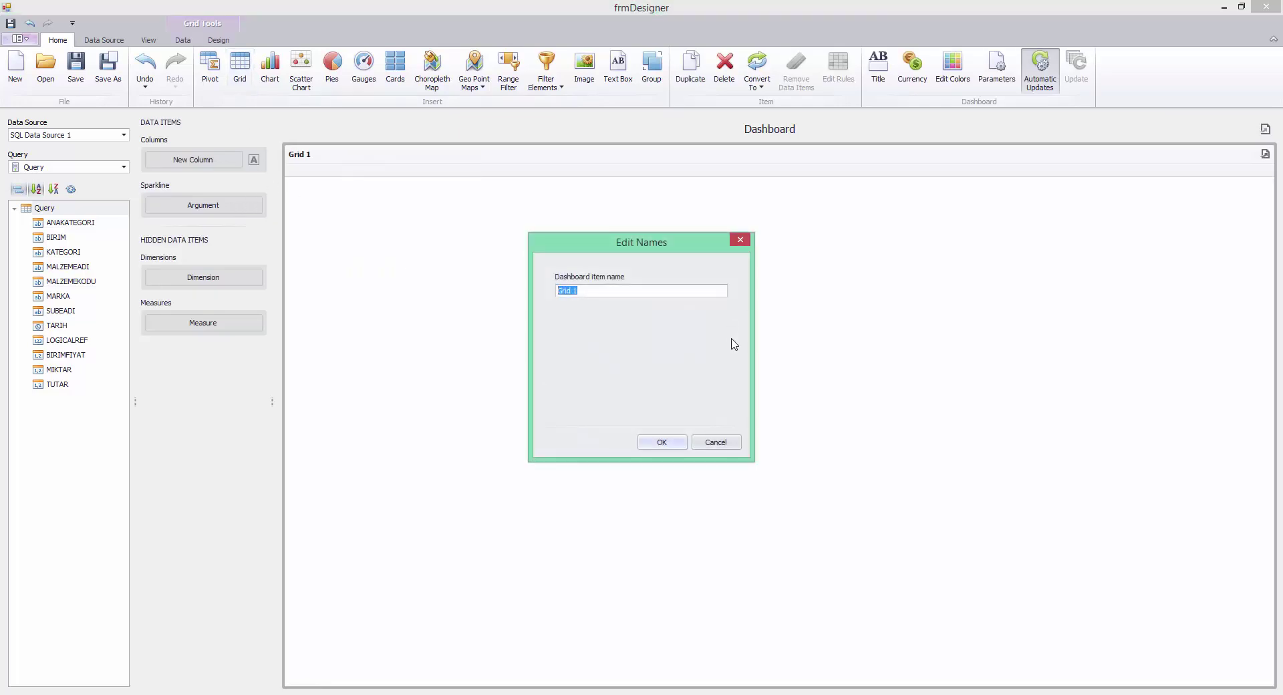
type("Ana Kategoriler")
key("Return")
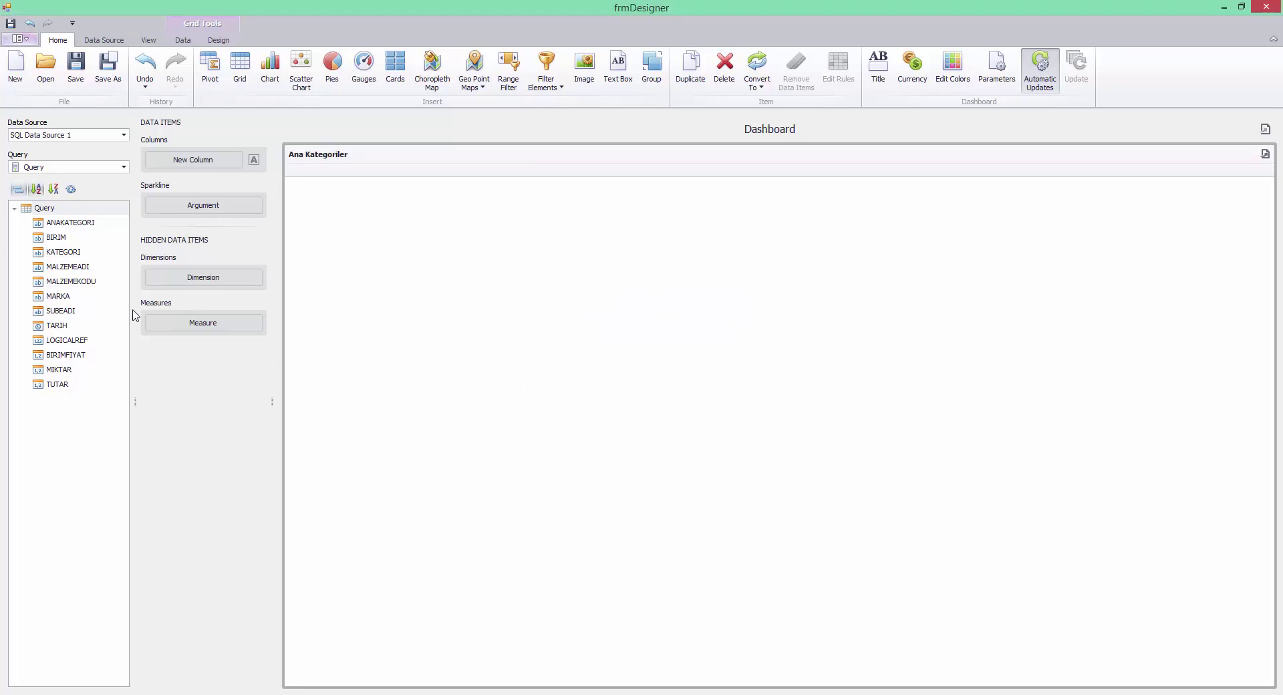
Step: Add ANAKATEGORI and the sum of TUTAR as columns of the Ana Kategoriler grid
left_click_drag(67, 224, 197, 167)
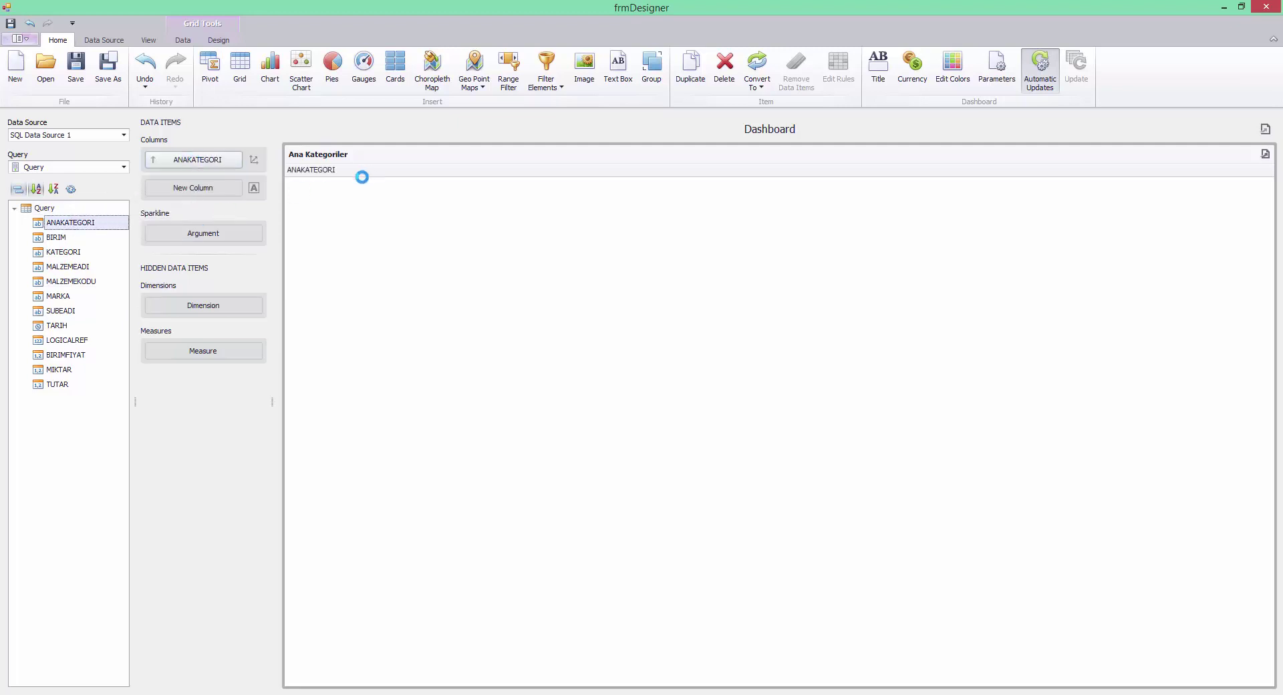
left_click_drag(38, 384, 194, 186)
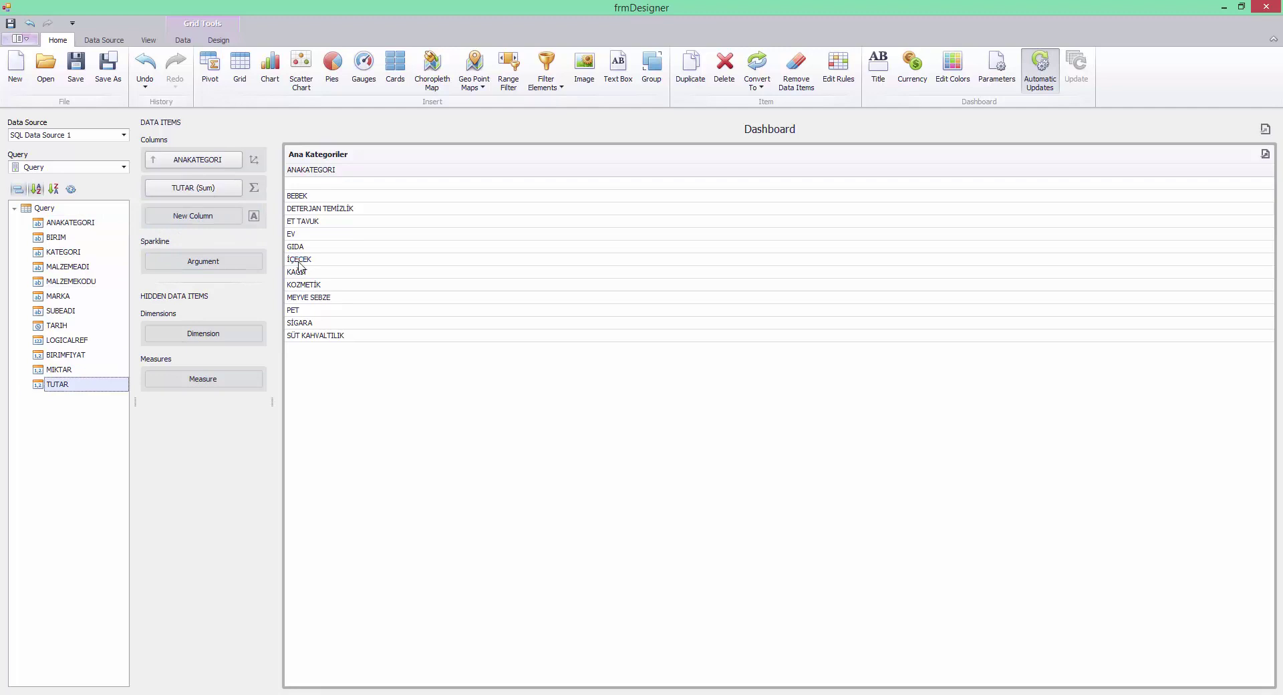
Step: Format the TUTAR values as Number with unit Ones, precision 0 and the group separator included
left_click(238, 188)
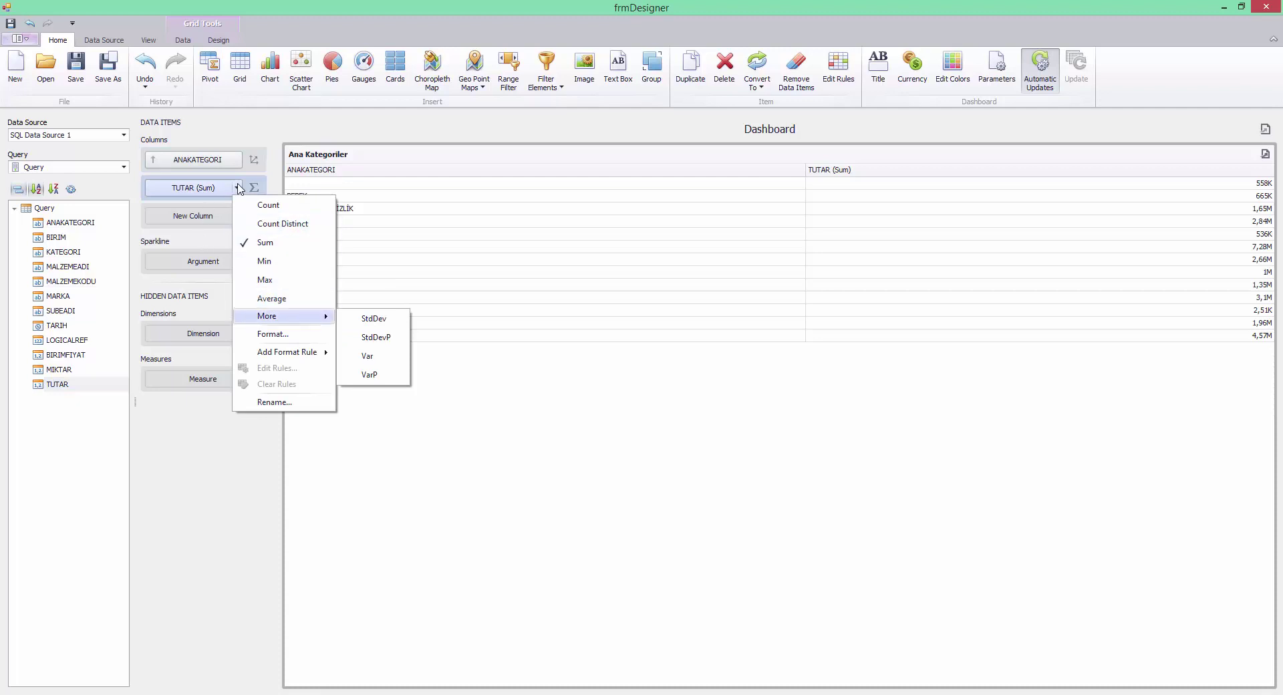
left_click(273, 333)
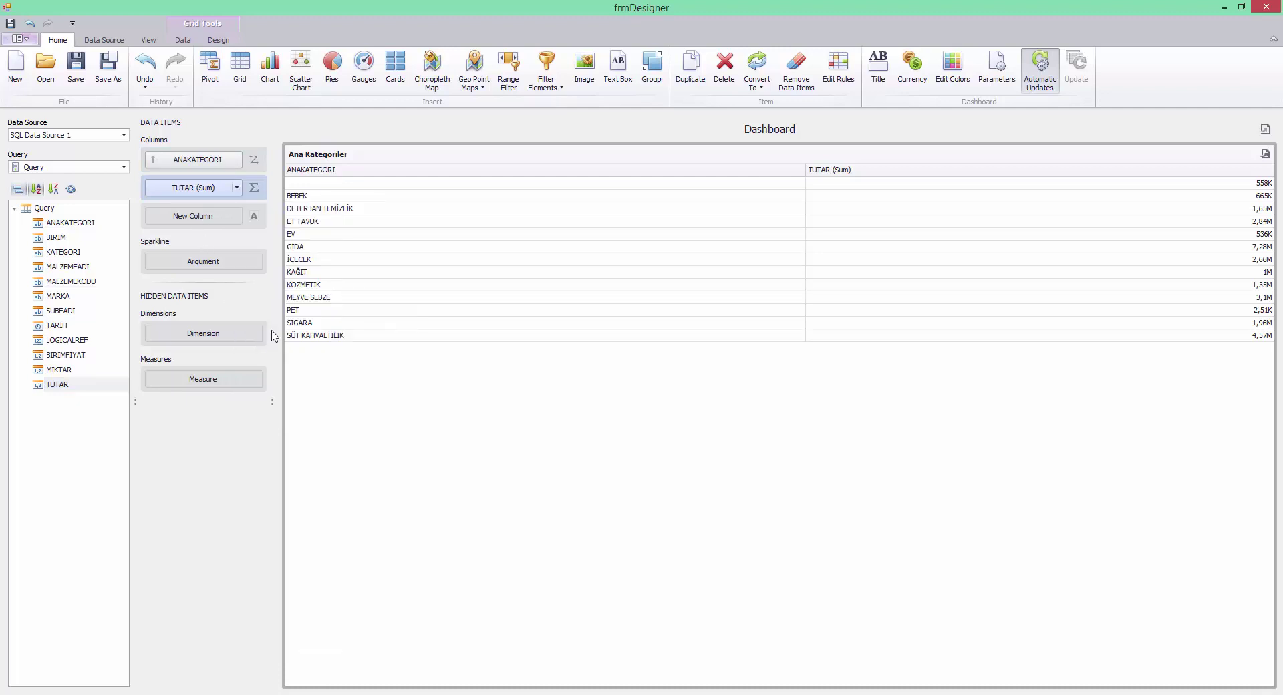
left_click(692, 274)
left_click(668, 296)
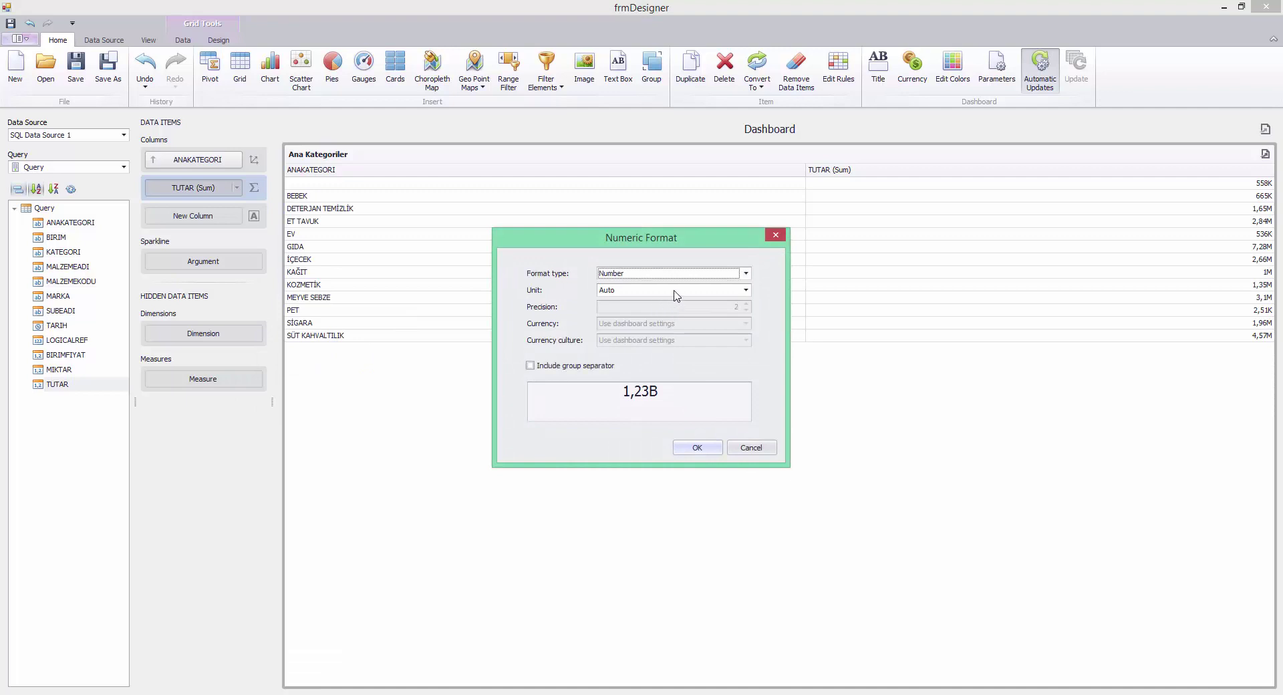
left_click(676, 291)
left_click(658, 313)
double_click(747, 310)
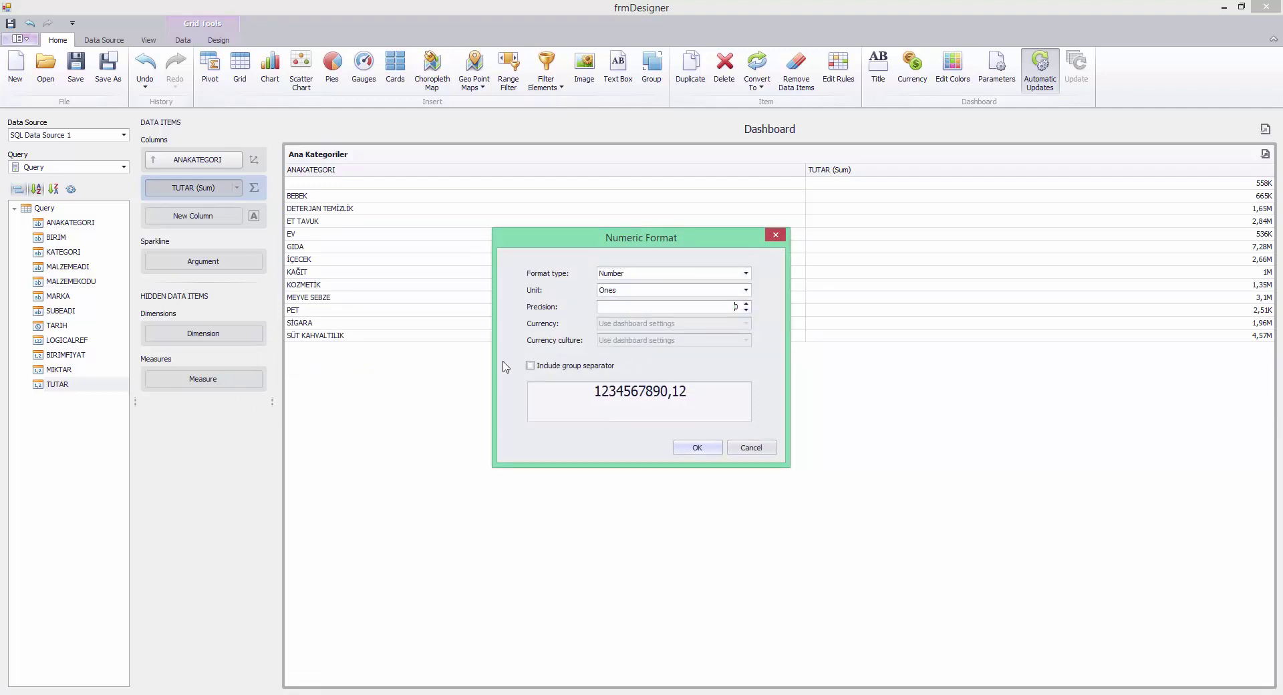
left_click(530, 365)
left_click(699, 448)
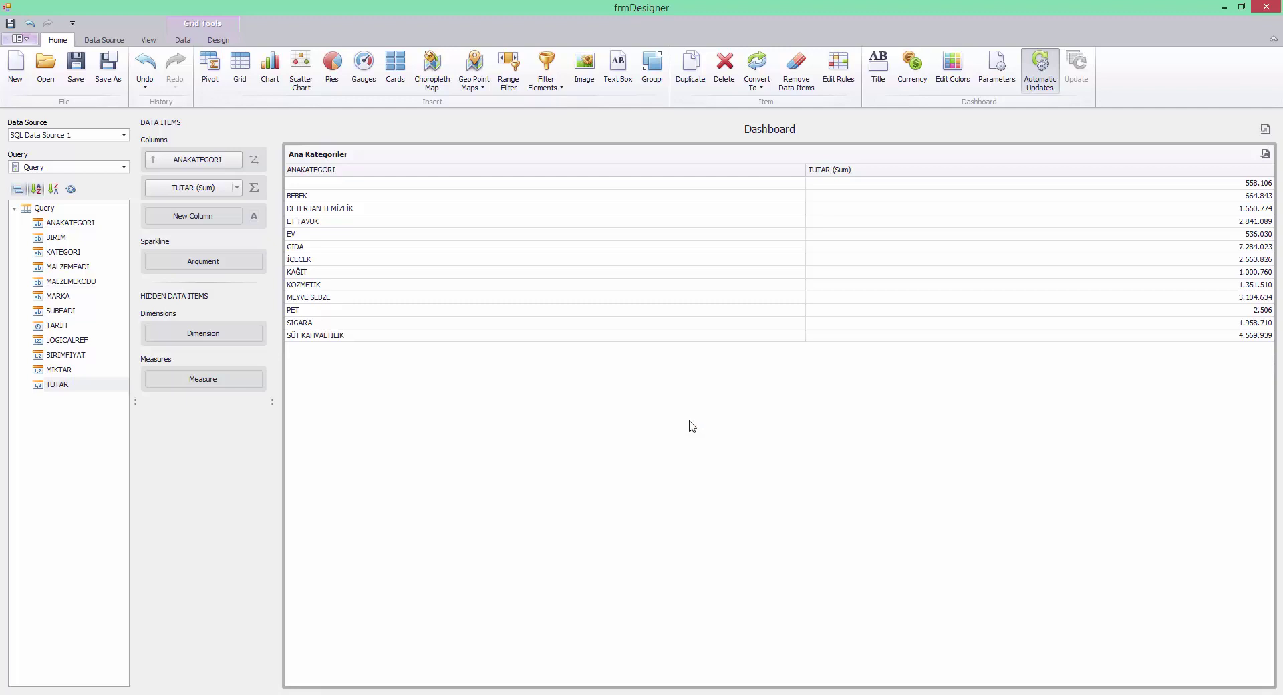
Step: Duplicate the Ana Kategoriler grid and name the copy Alt Kateriler
right_click(395, 158)
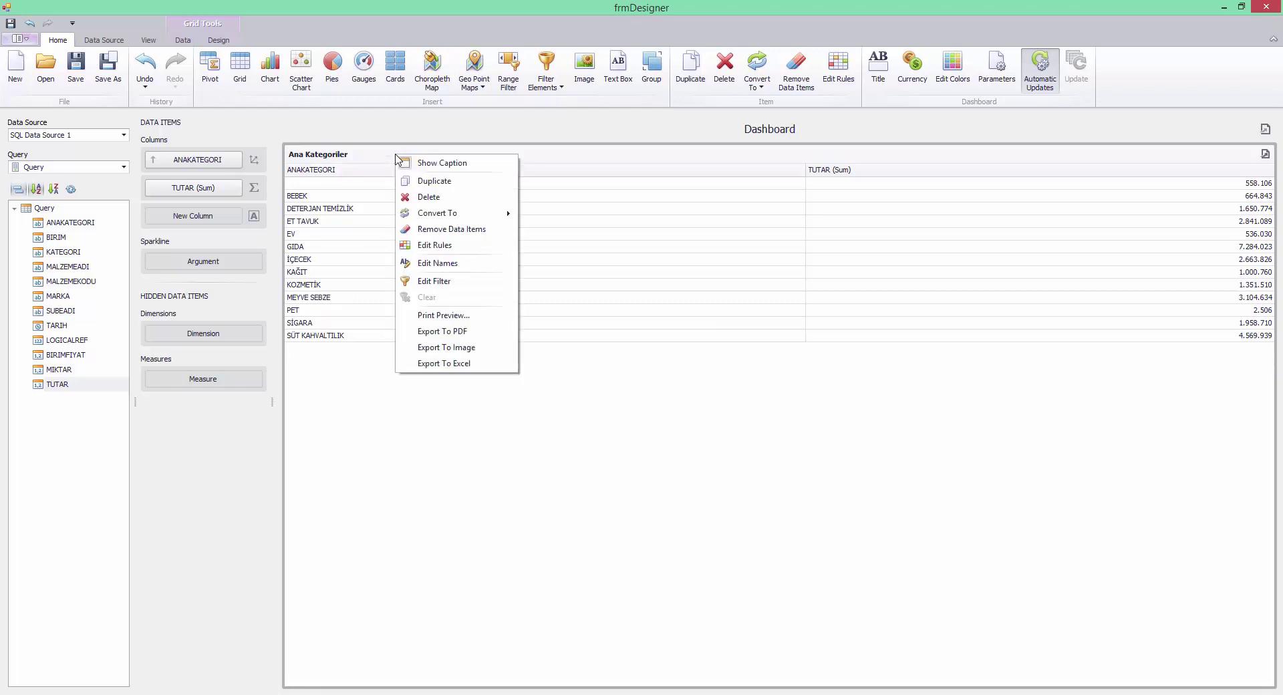
left_click(434, 181)
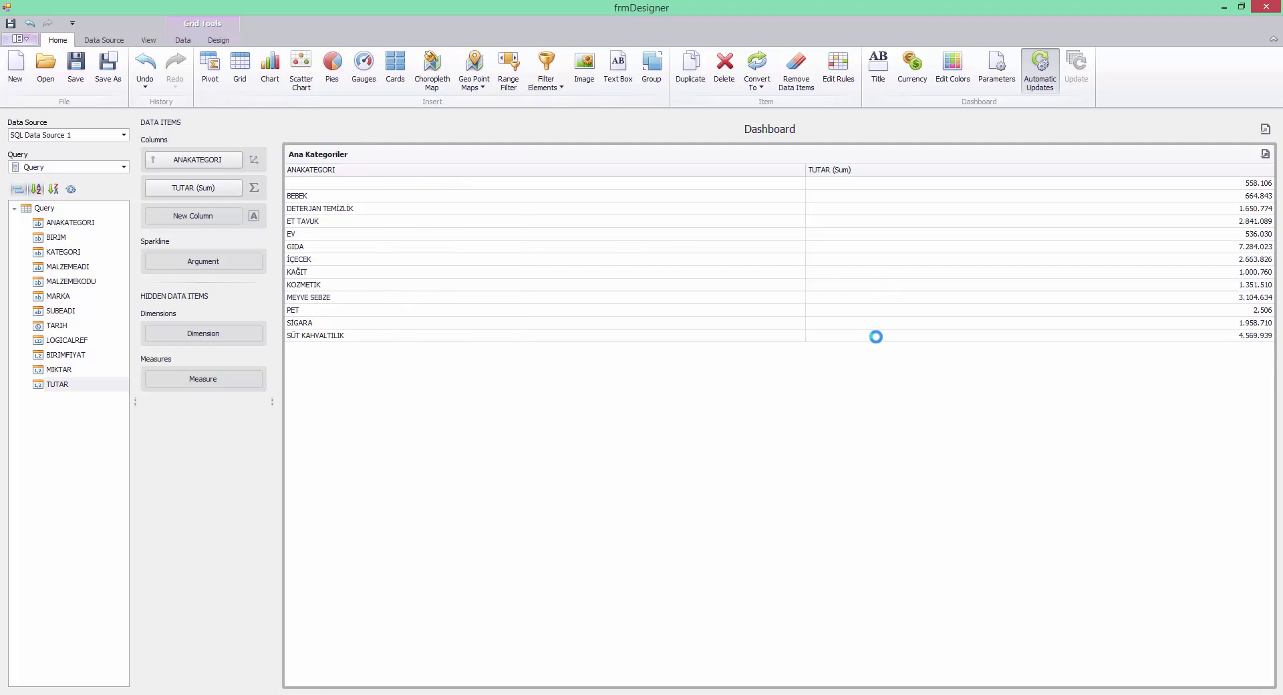
right_click(896, 154)
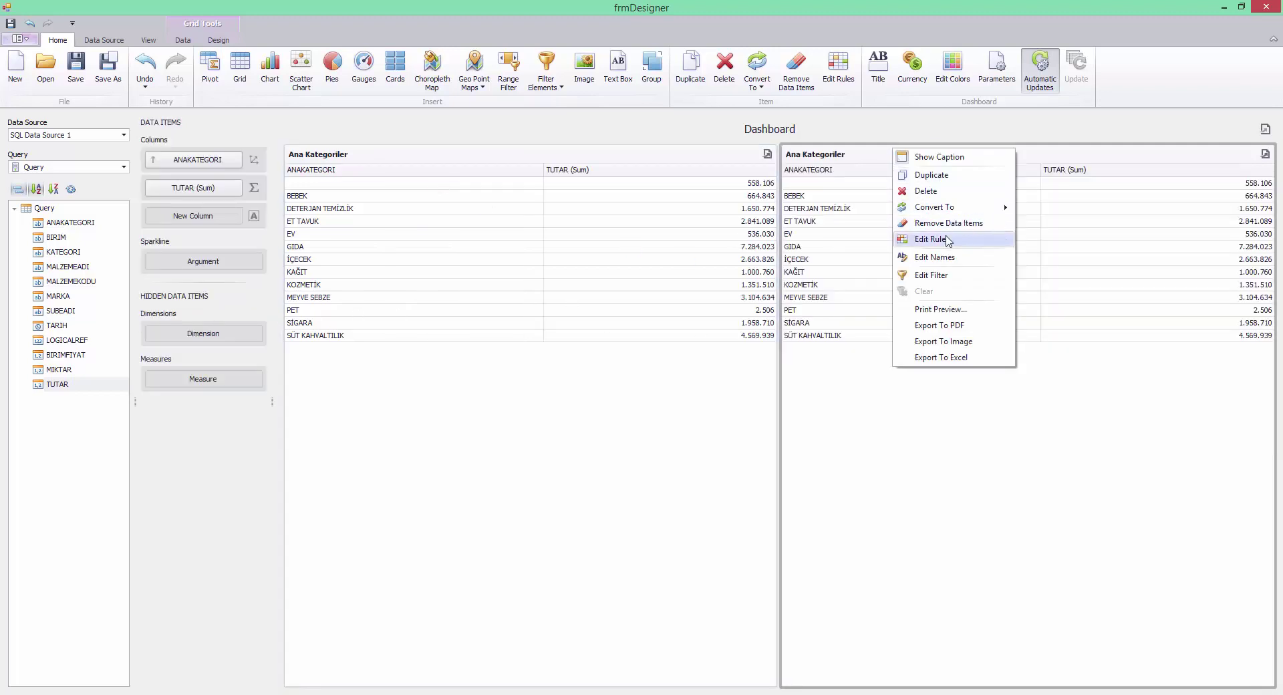
left_click(954, 258)
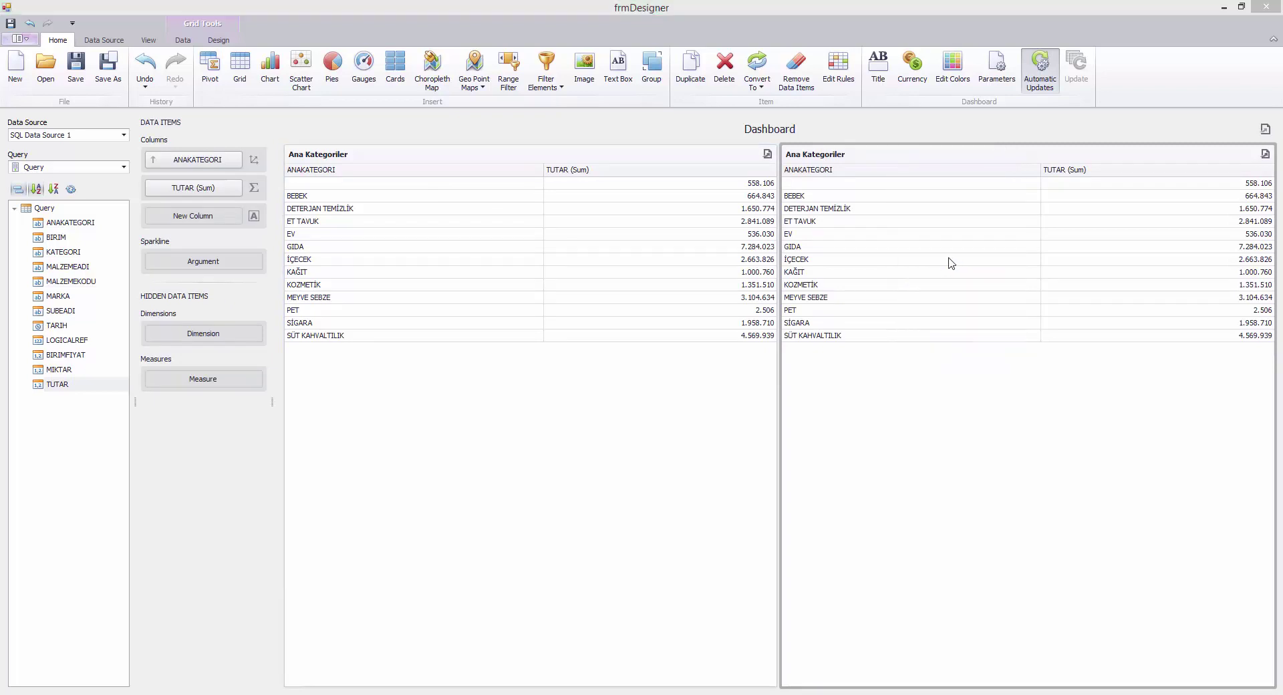
type("Alt ")
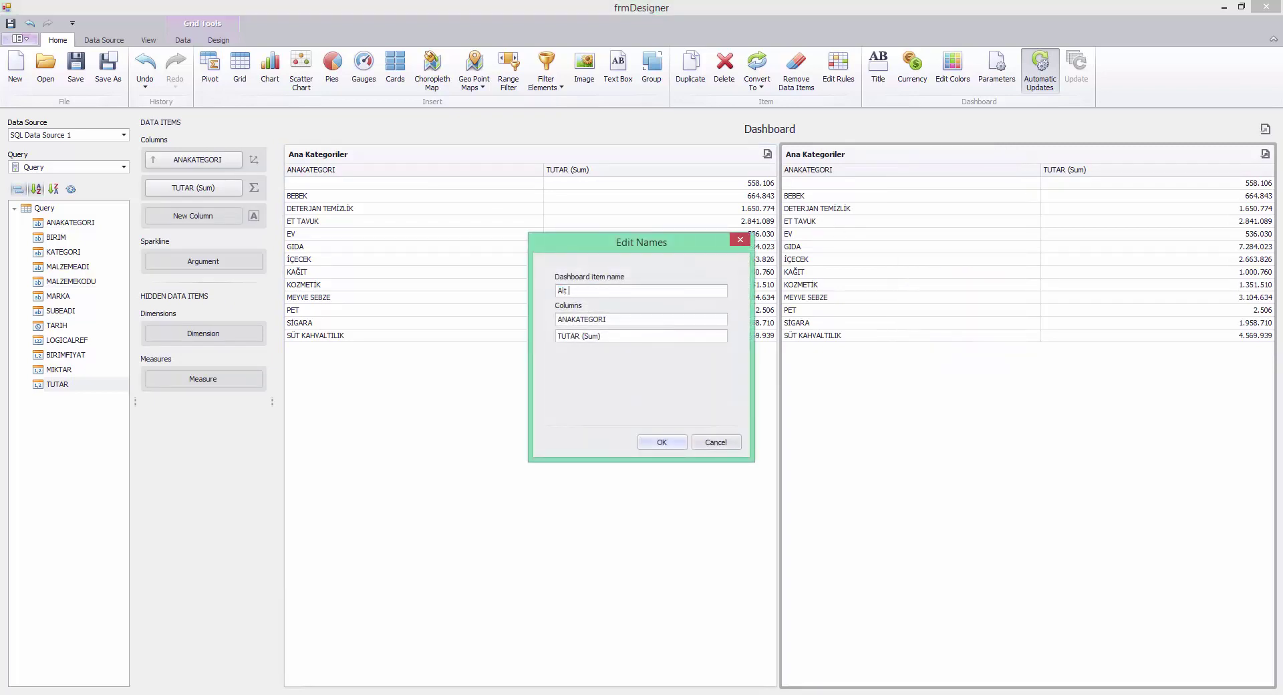
type("Kateriler")
key("Tab")
type("Alt Katego")
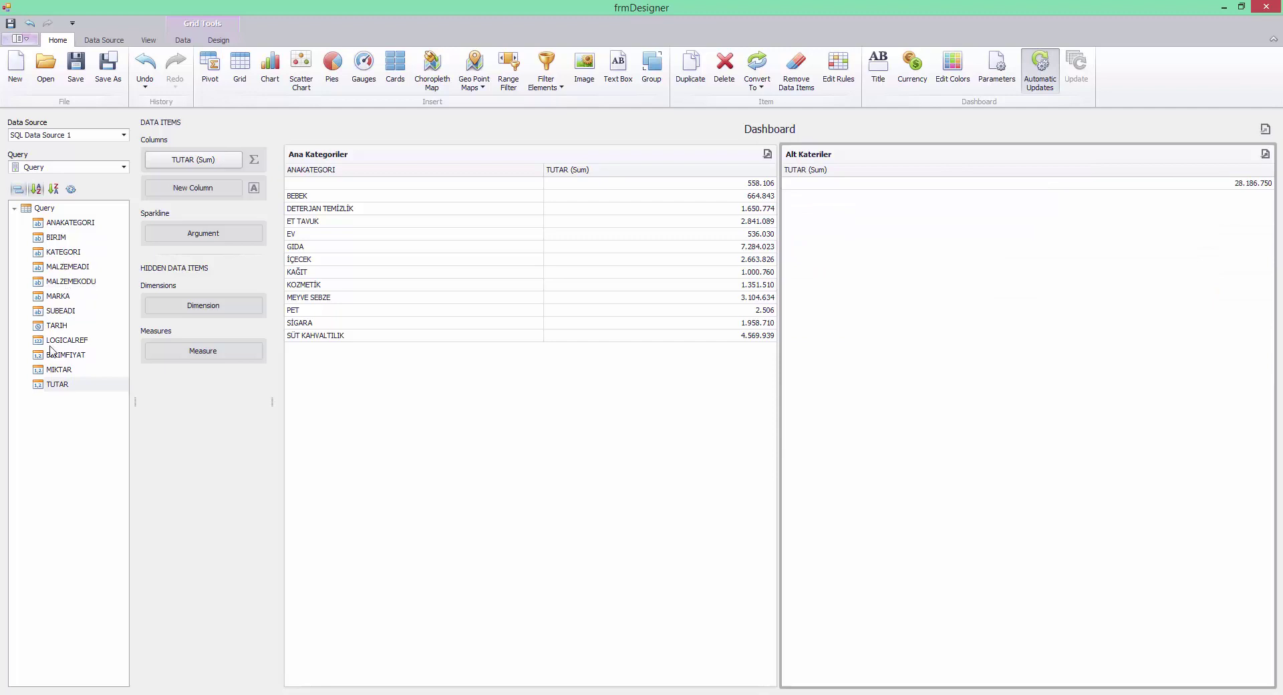
Step: Add KATEGORI as the first column of the Alt Kateriler grid, ahead of TUTAR (Sum), and widen that grid slightly
left_click_drag(56, 252, 192, 186)
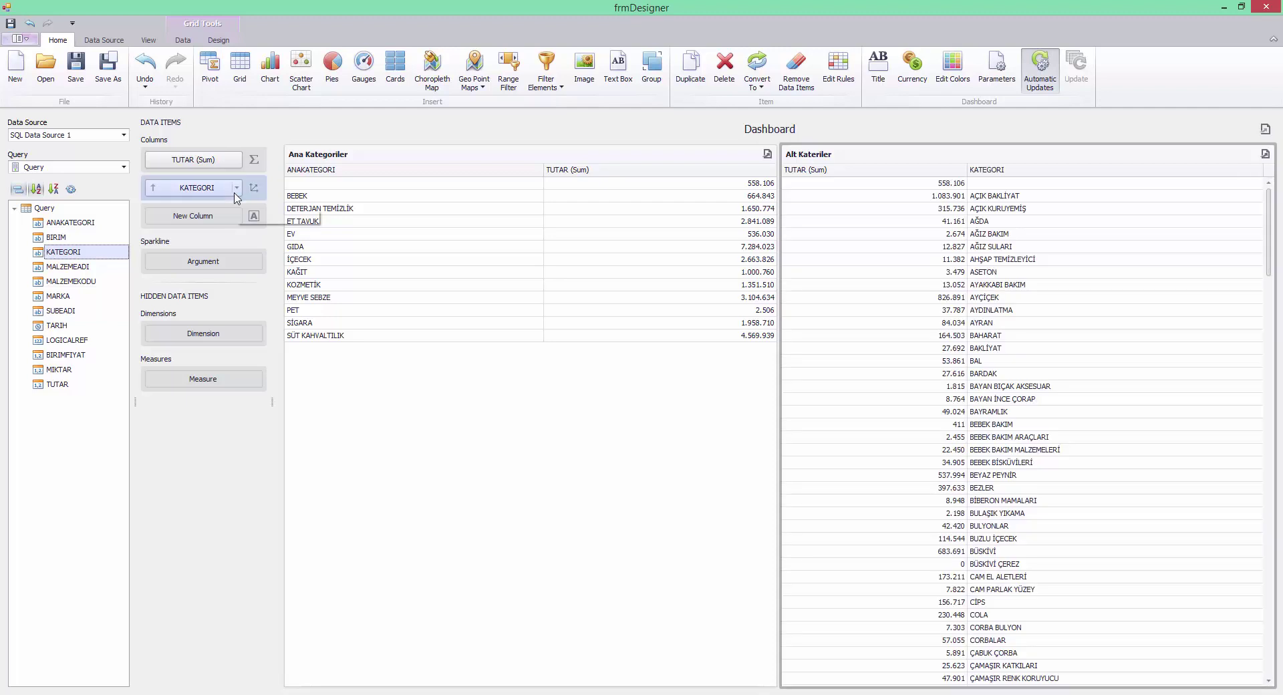
left_click_drag(192, 159, 189, 213)
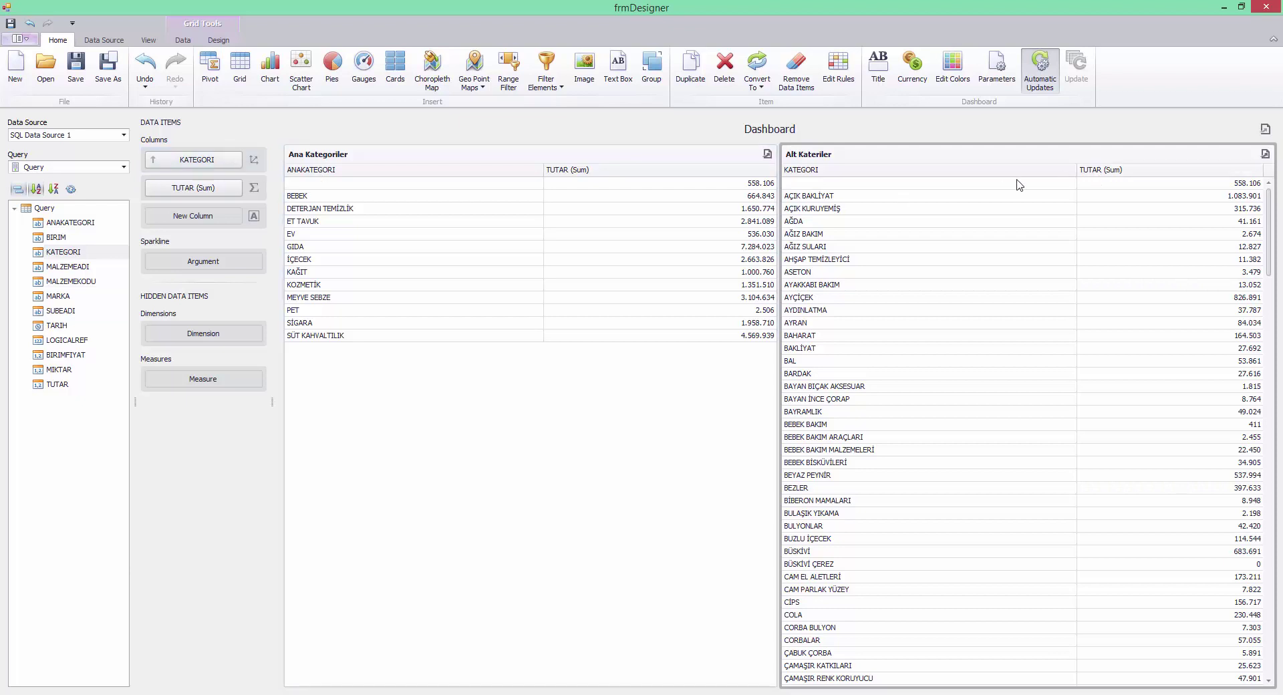
left_click_drag(776, 221, 757, 222)
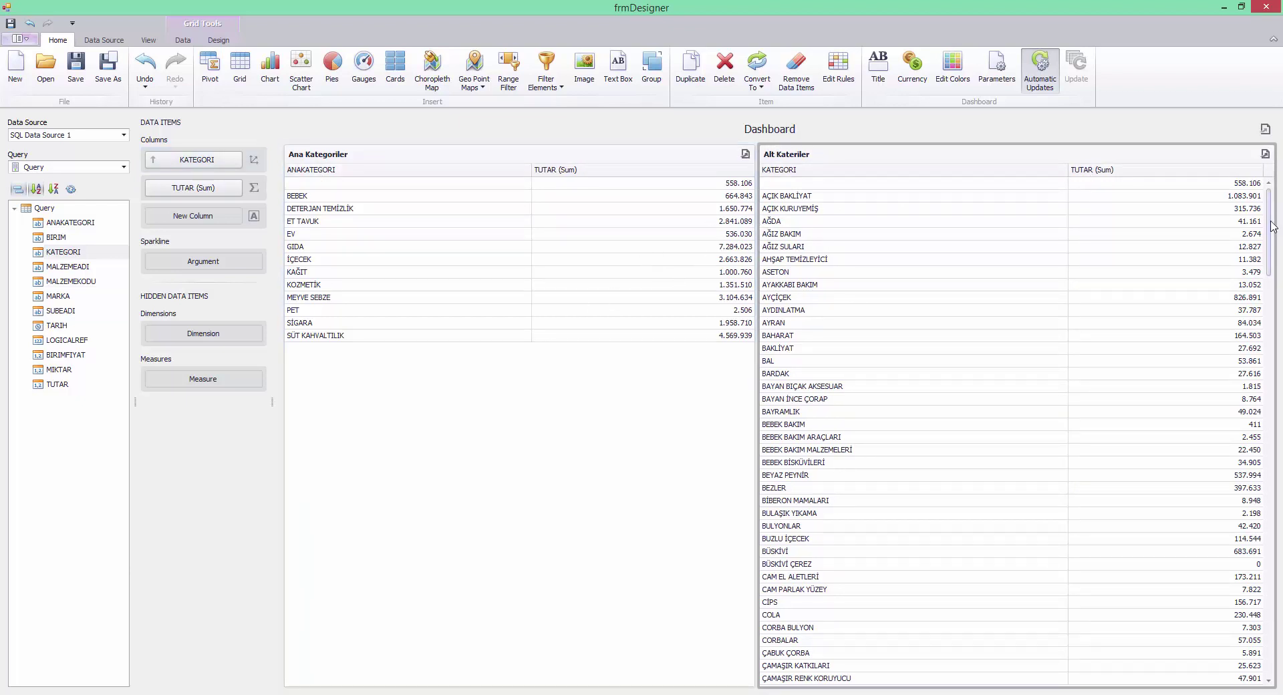
mouse_move(1270, 224)
left_mouse_down()
mouse_move(1281, 640)
mouse_move(1273, 231)
left_mouse_up()
Step: Add a Sum total to the TUTAR column of the Ana Kategoriler grid
right_click(700, 163)
left_click(676, 218)
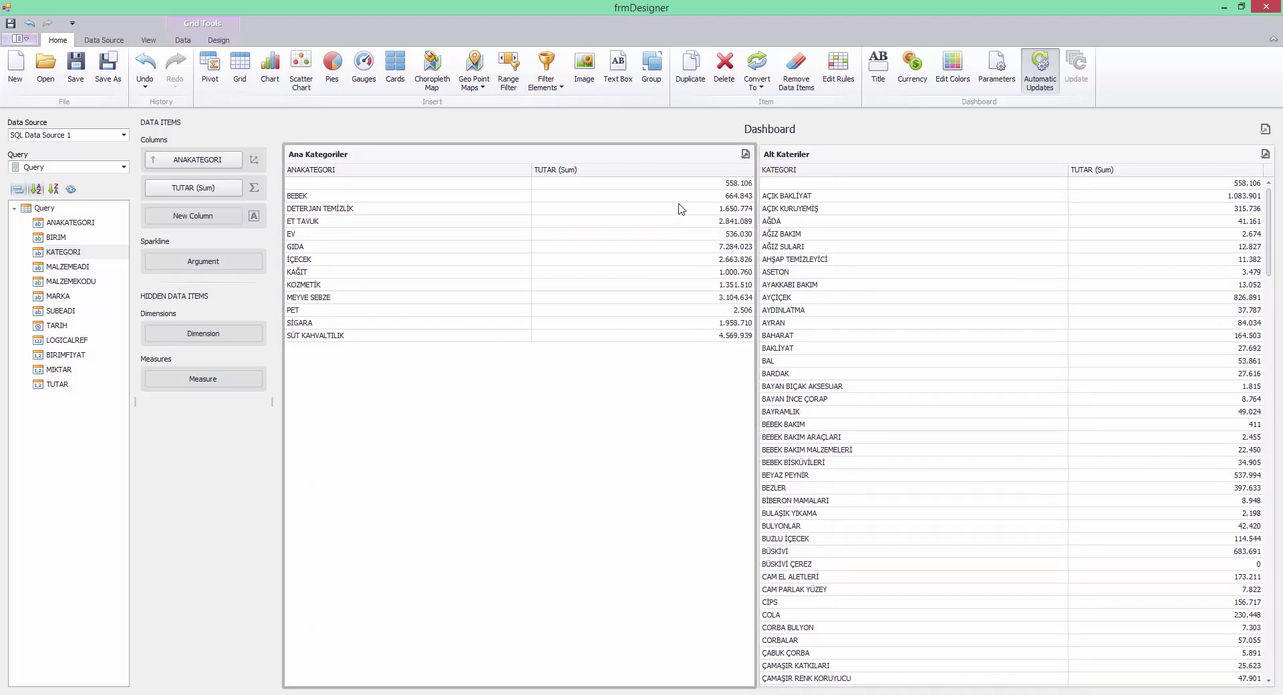
right_click(693, 172)
mouse_move(736, 280)
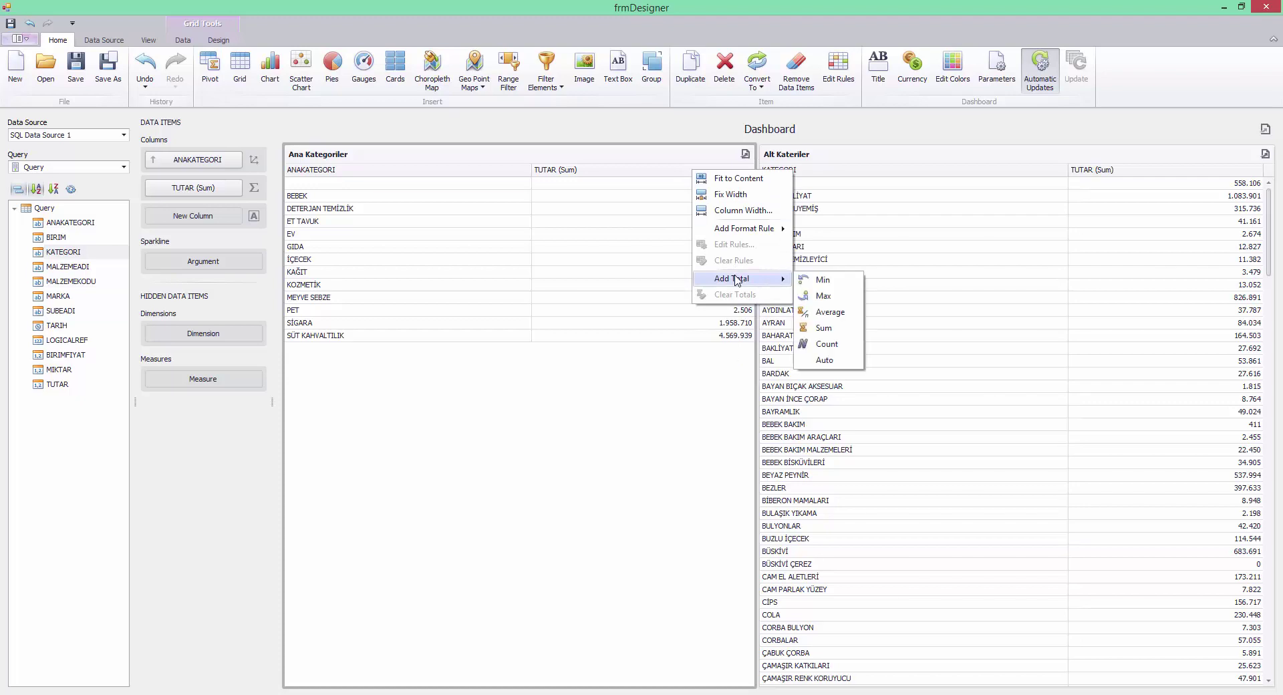
left_click(824, 327)
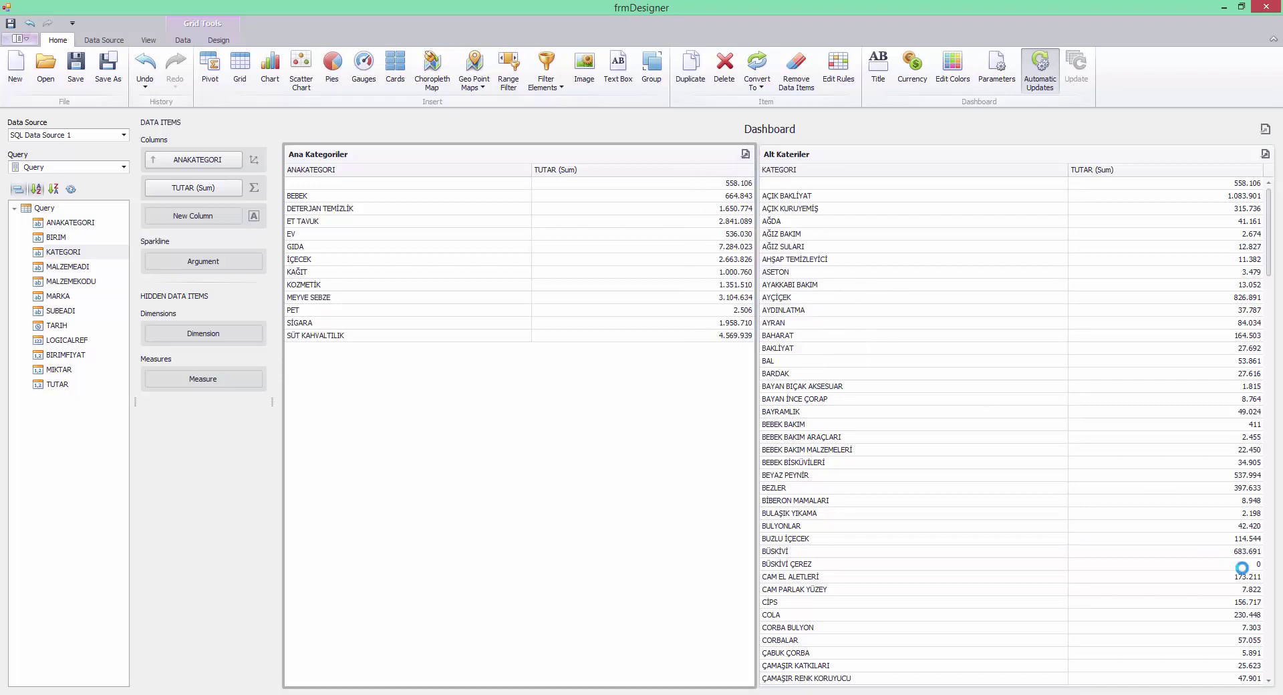
Step: Add a Sum total to the TUTAR column of the Alt Kateriler grid
left_click(1275, 404)
scroll(1275, 405, "up", 13)
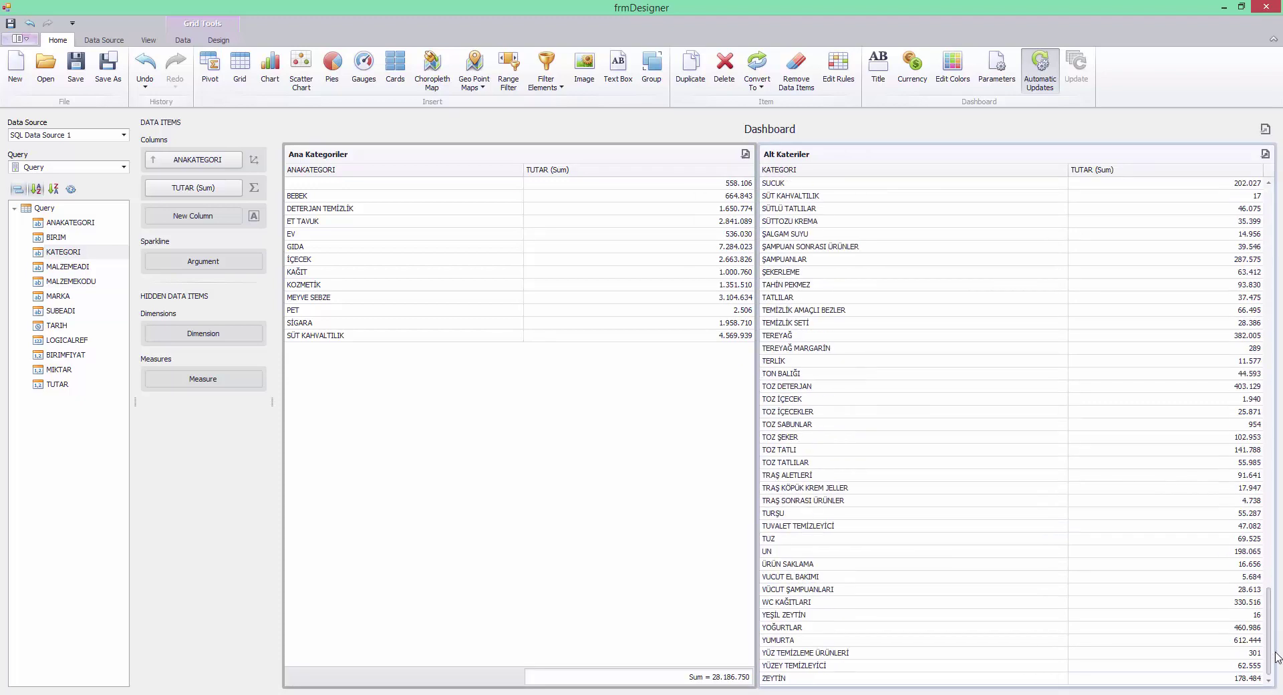
left_click(1213, 172)
right_click(1213, 172)
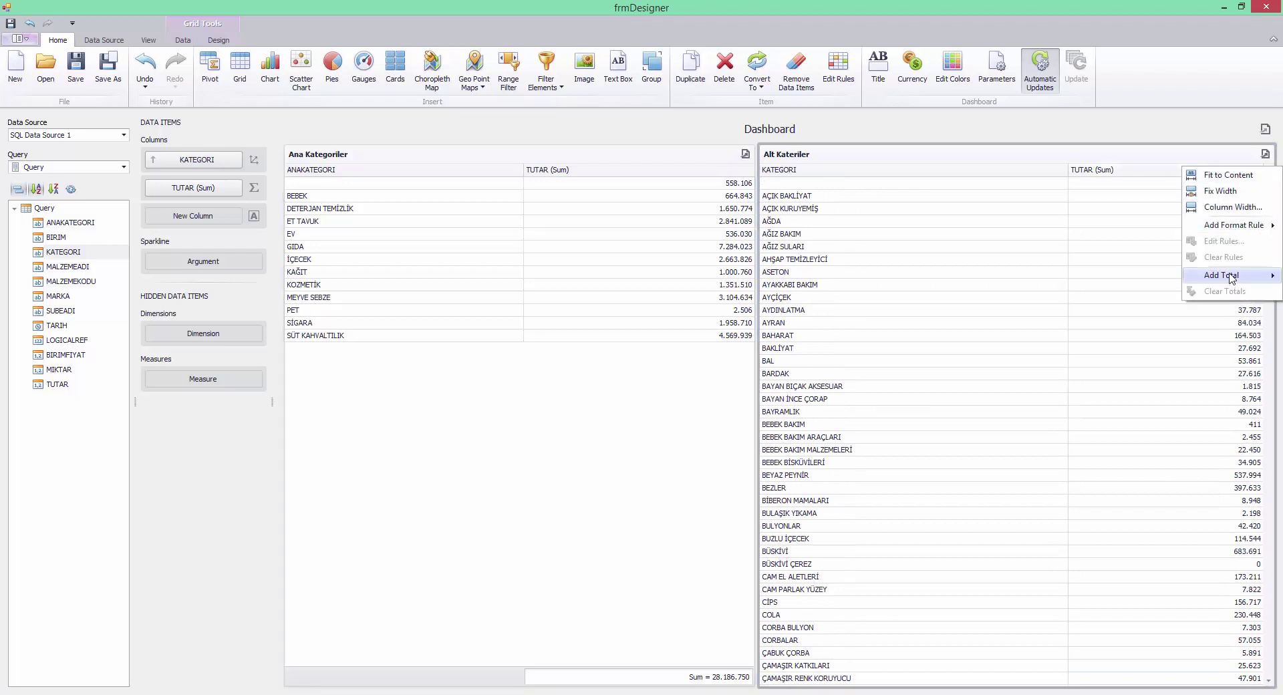
mouse_move(1234, 277)
left_click(1142, 325)
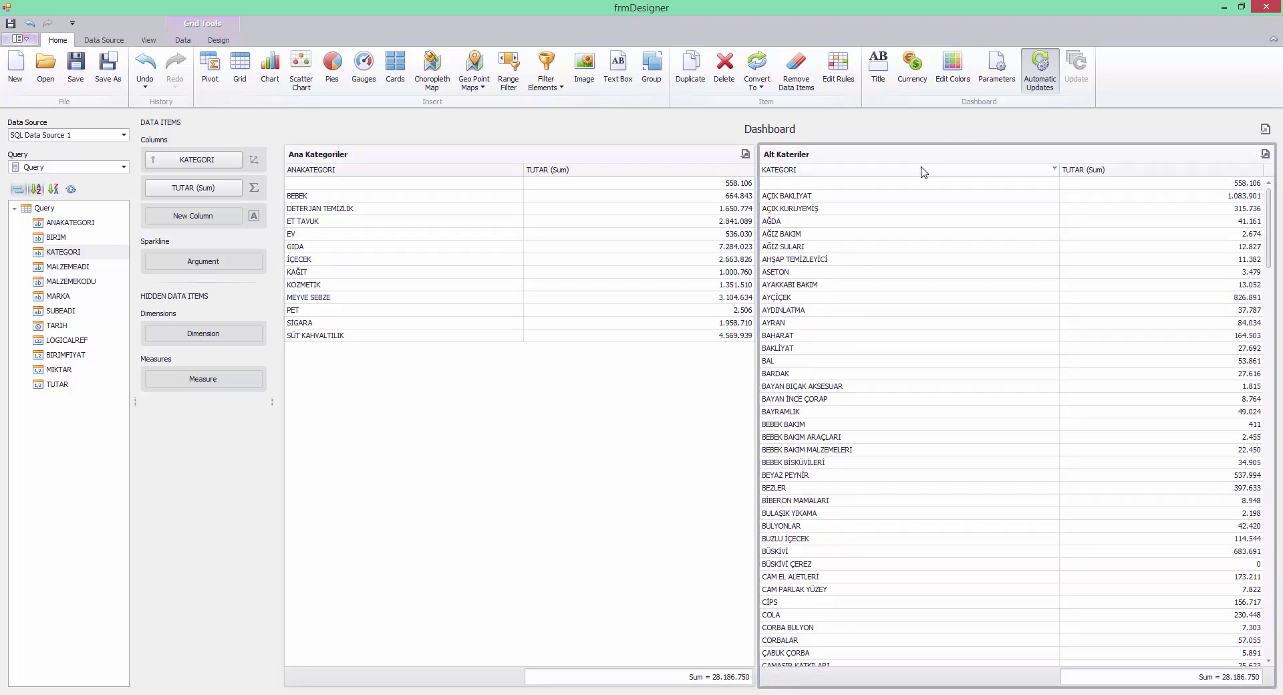
Step: Add a Count total to the KATEGORI column of the Alt Kateriler grid
right_click(921, 169)
right_click(893, 177)
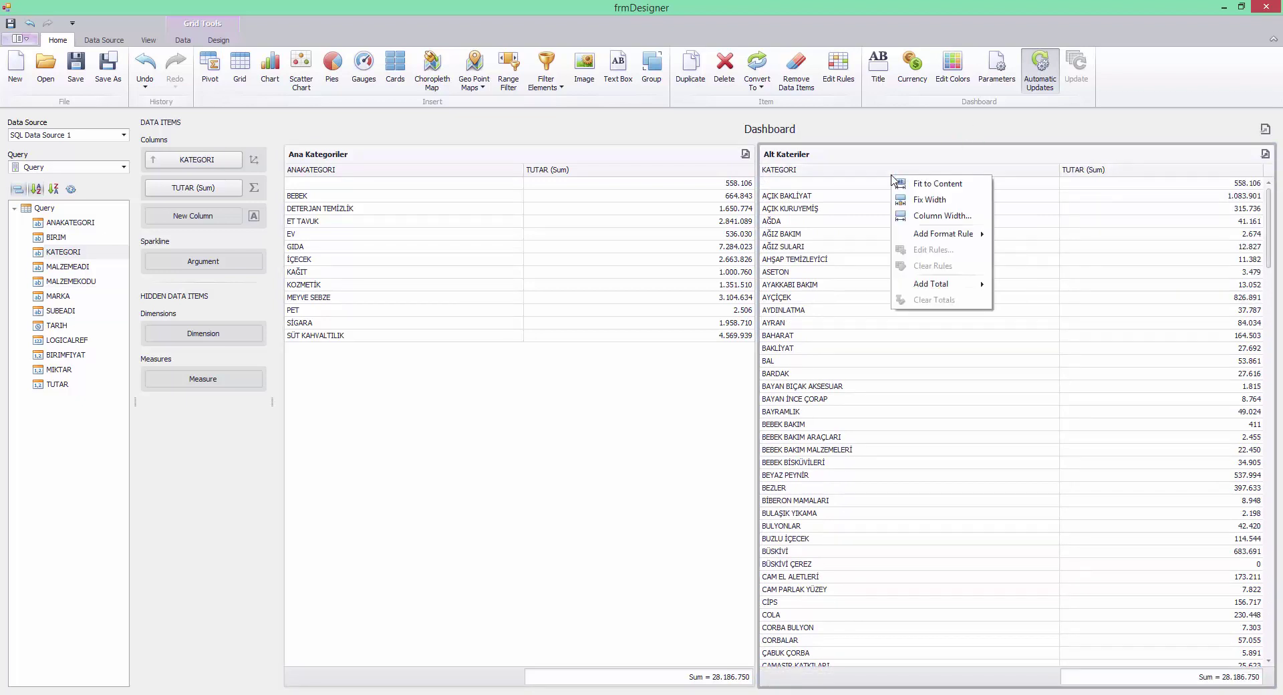
mouse_move(949, 283)
left_click(1033, 319)
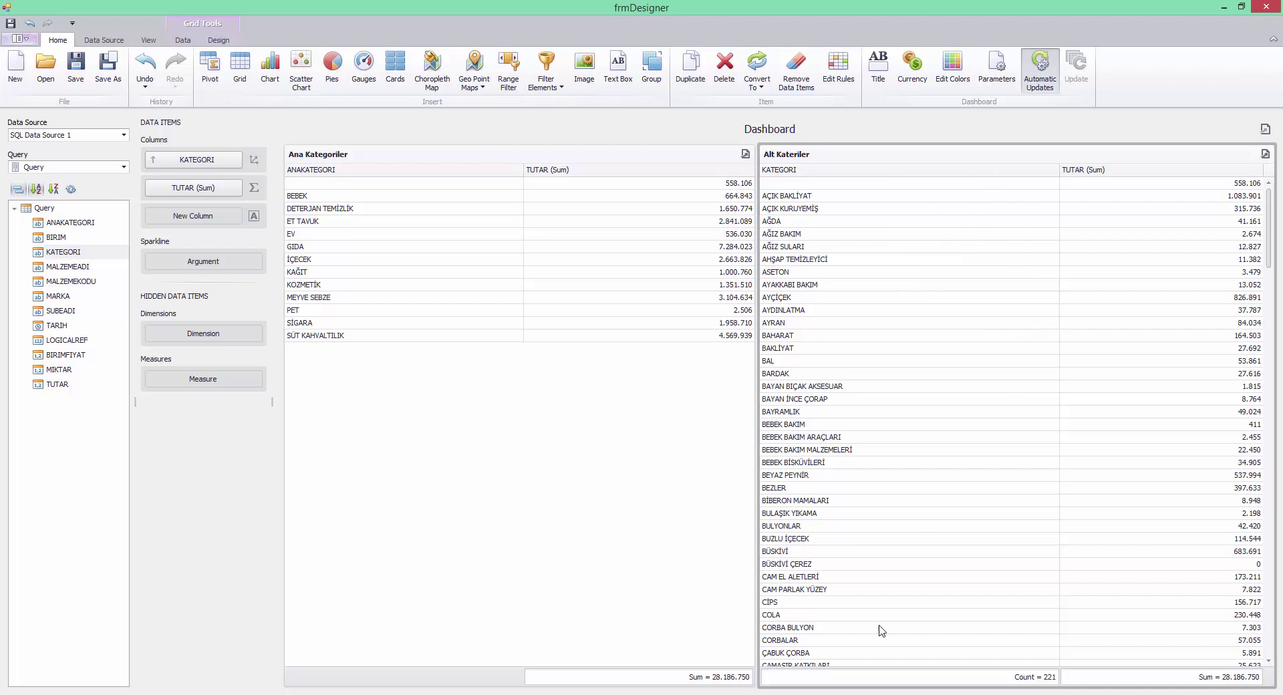
Step: Add a Count total to the ANAKATEGORI column of the Ana Kategoriler grid
right_click(395, 171)
right_click(375, 167)
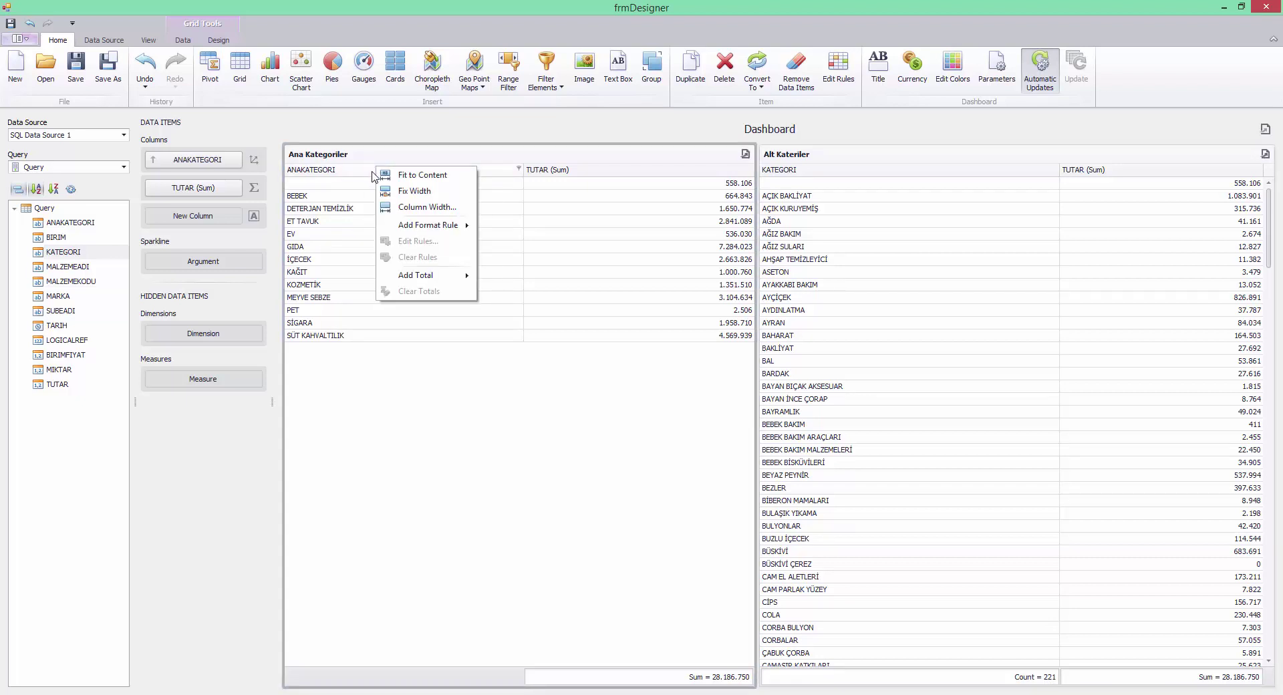
right_click(345, 172)
mouse_move(395, 278)
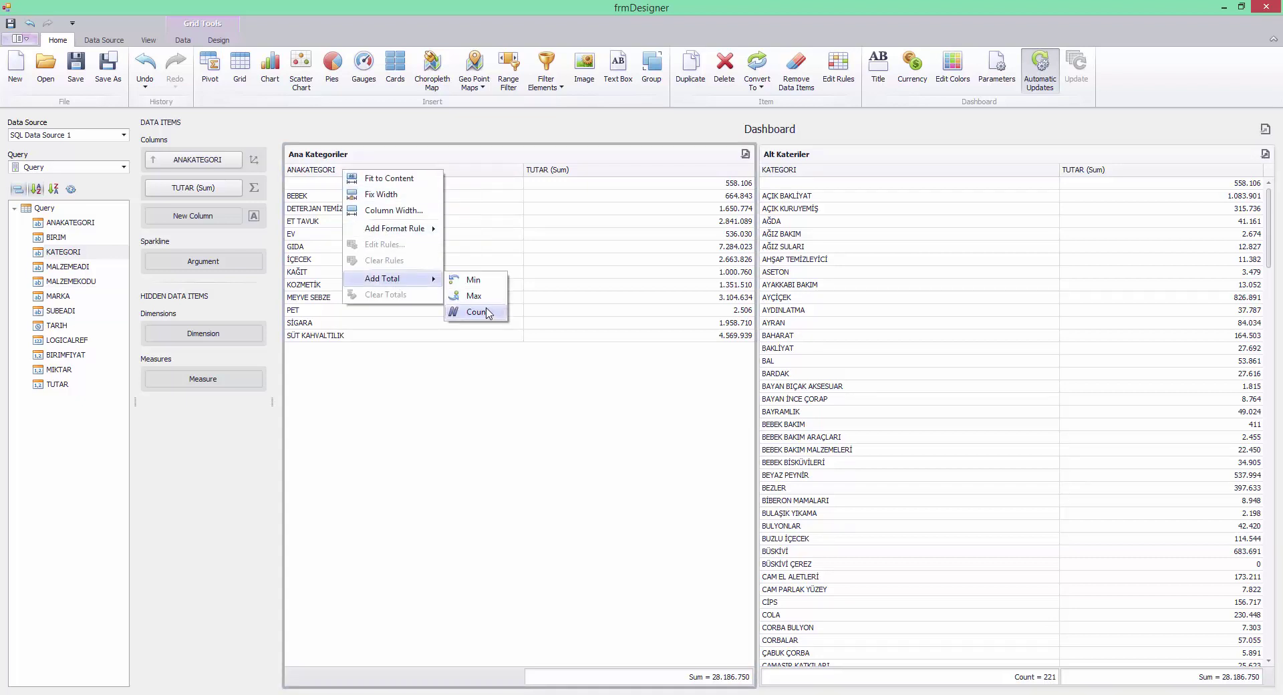
left_click(478, 313)
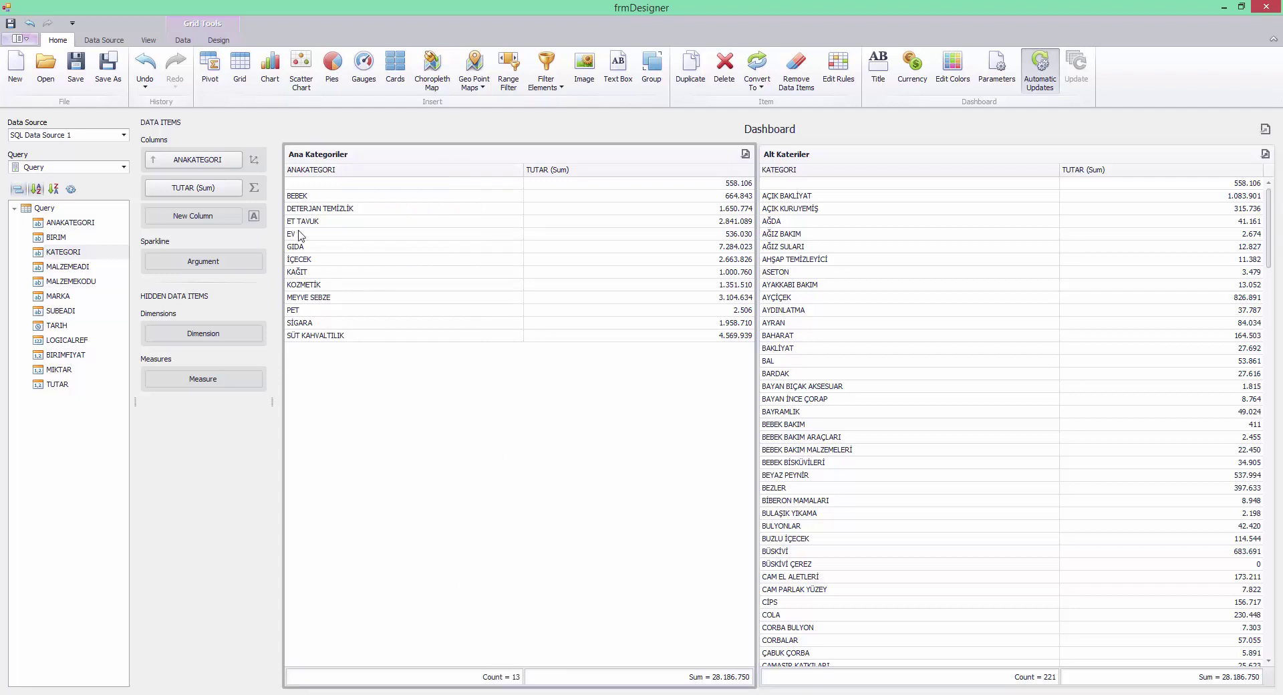
mouse_move(760, 205)
left_mouse_down()
mouse_move(692, 205)
mouse_move(760, 204)
left_mouse_up()
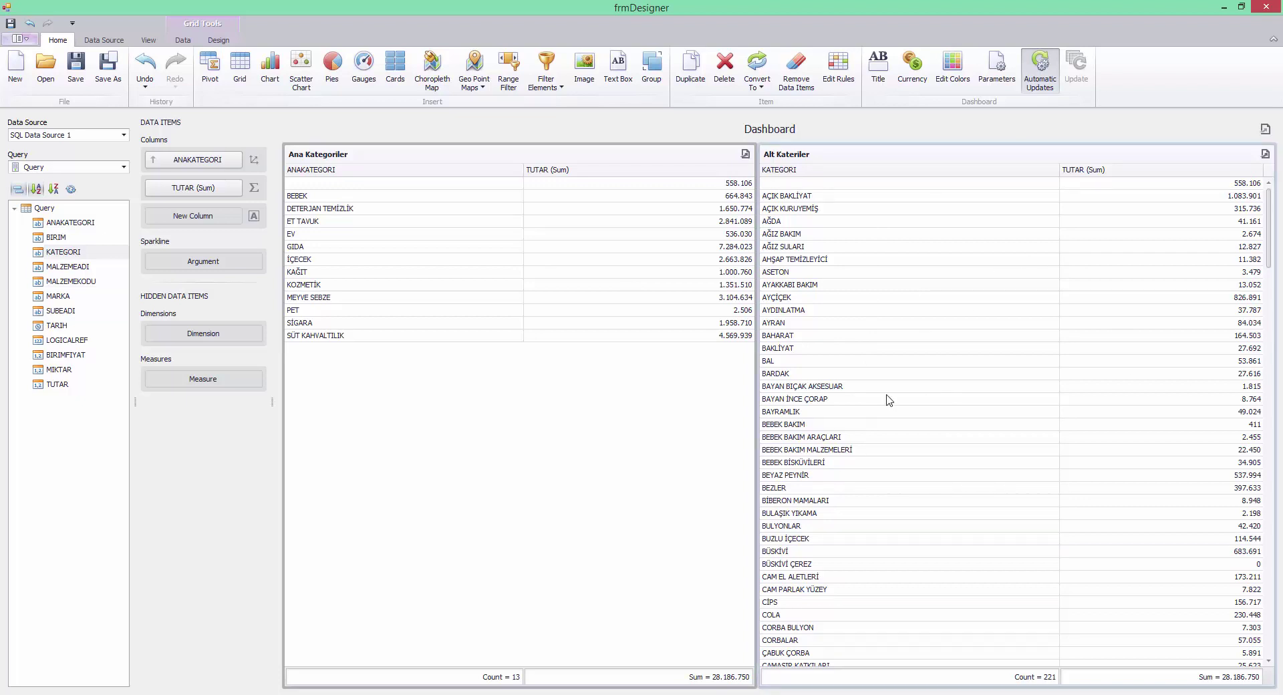
Step: Enable single master filtering on the Ana Kategoriler grid and filter the dashboard by BEBEK
left_click(183, 40)
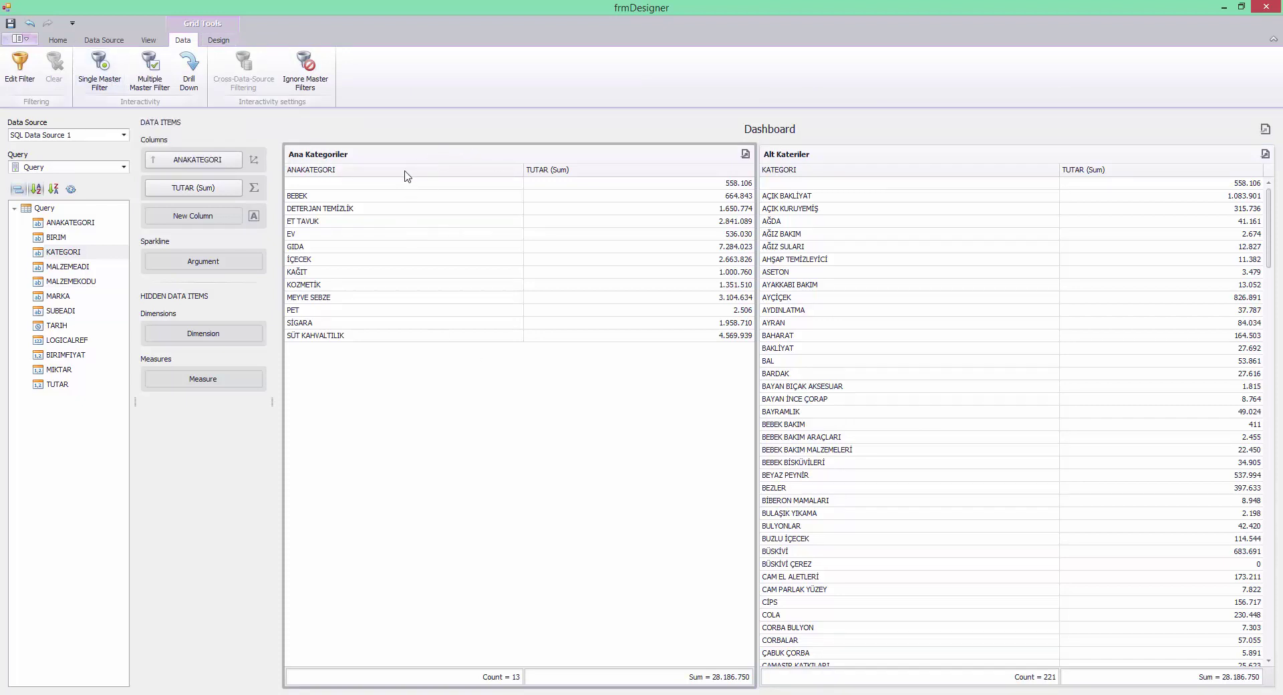
left_click(112, 71)
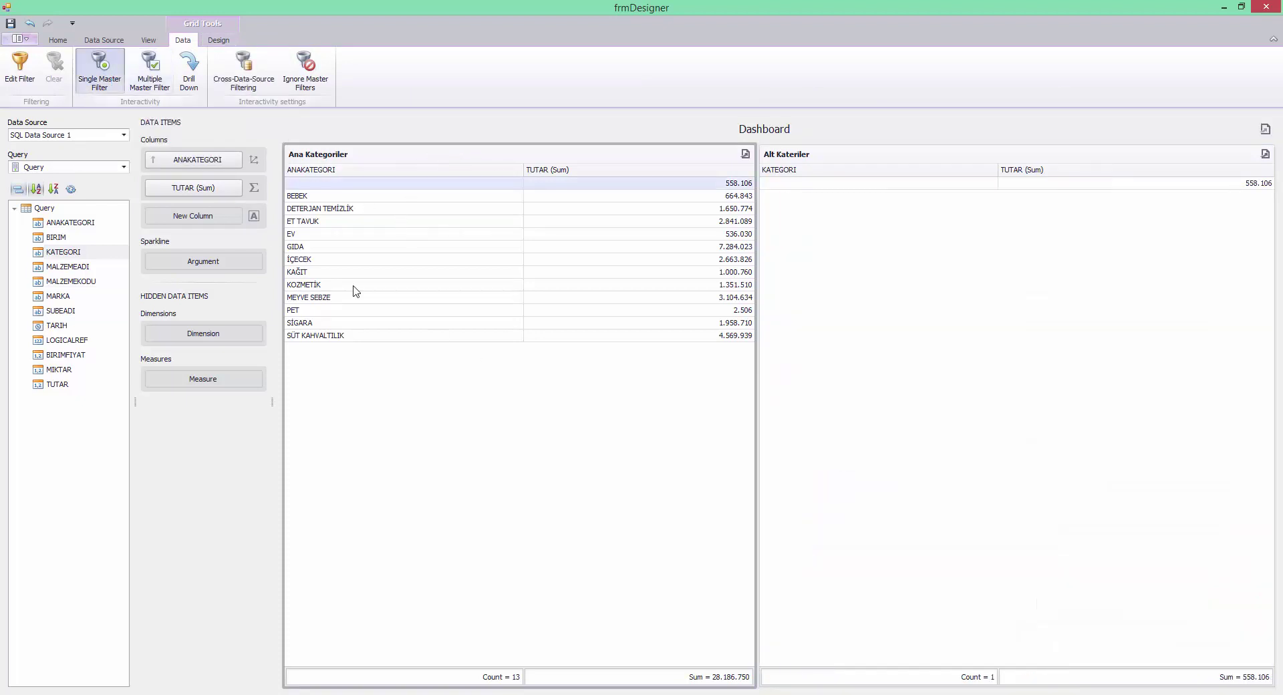
left_click(323, 199)
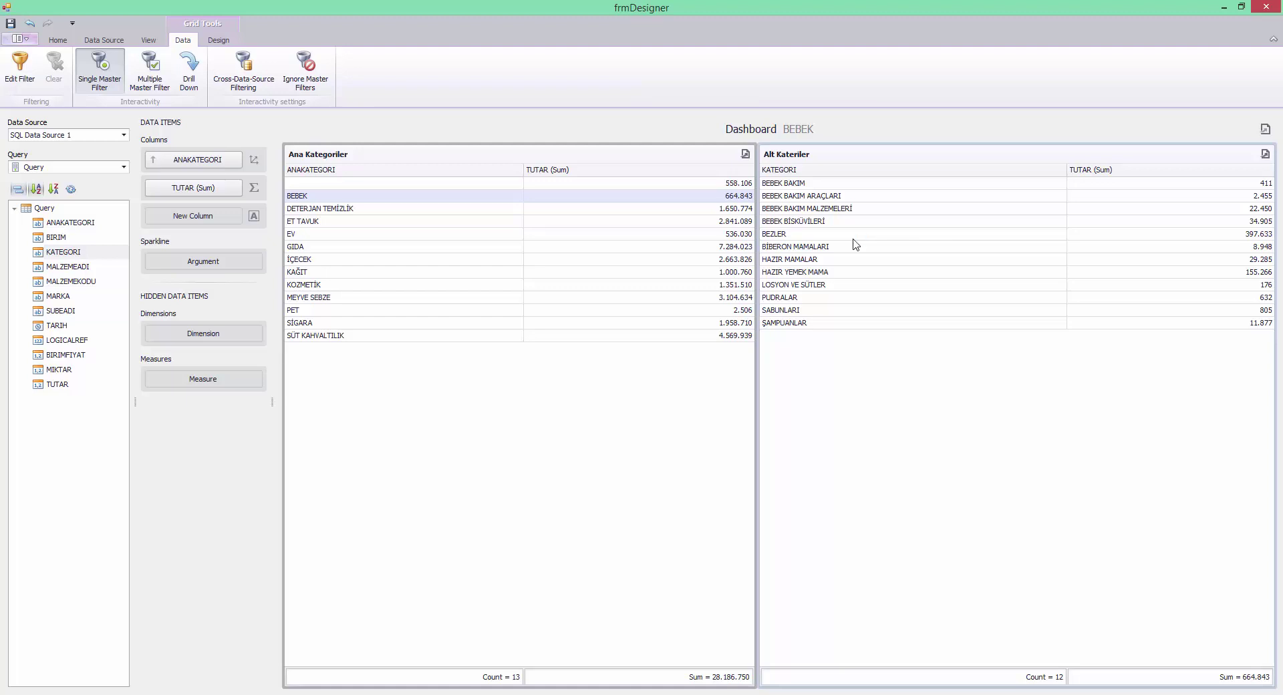
Step: Examine the Alt Kateriler grid while filtering by DETERJAN TEMİZLİK, ET TAVUK, EV and KOZMETİK, one main category at a time
left_click(355, 209)
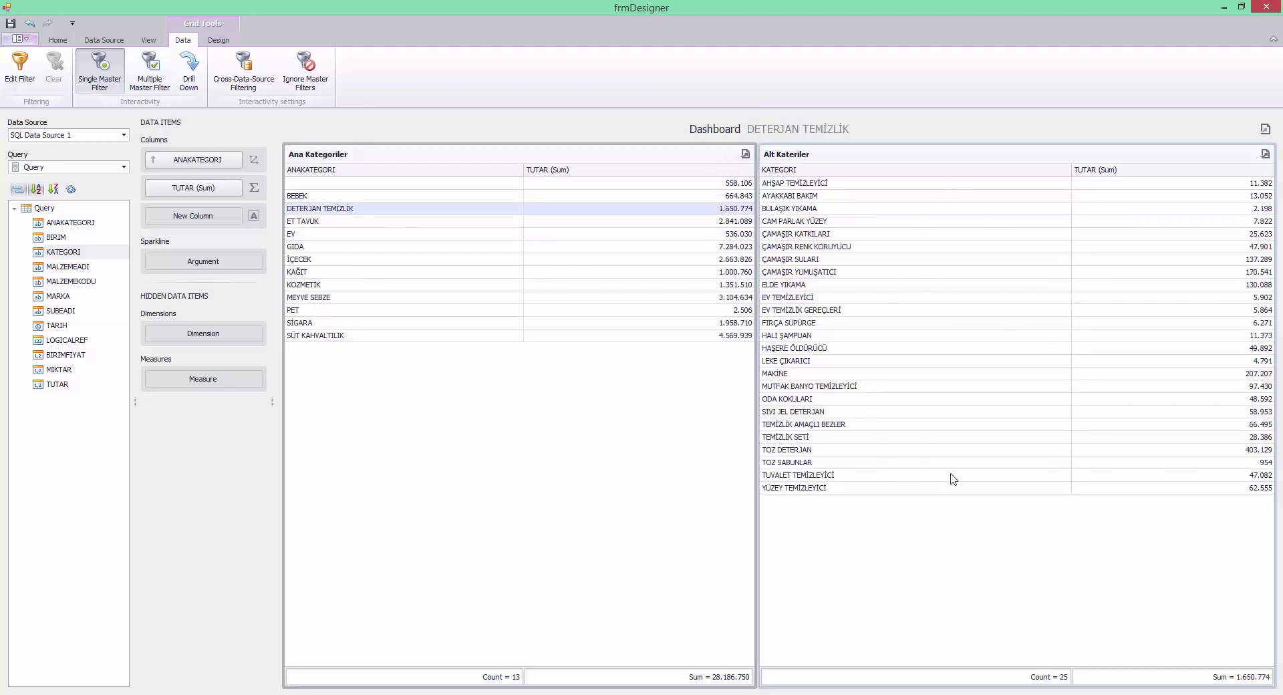
left_click(294, 222)
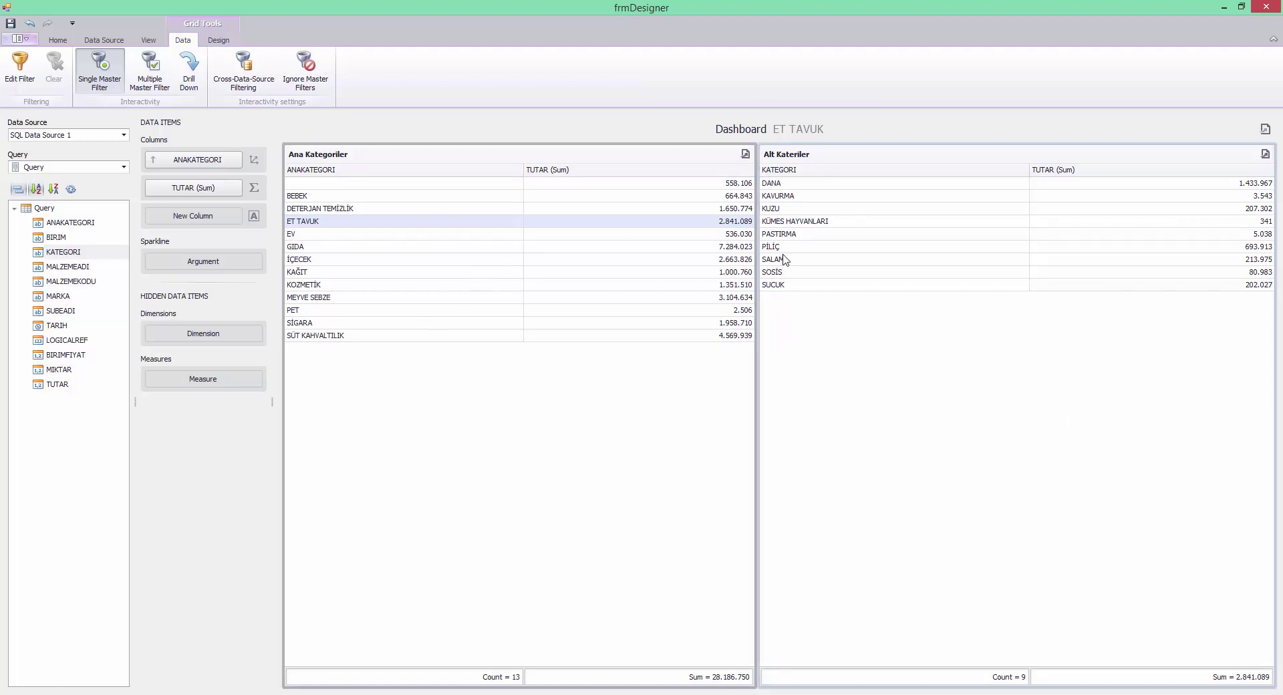
left_click(739, 233)
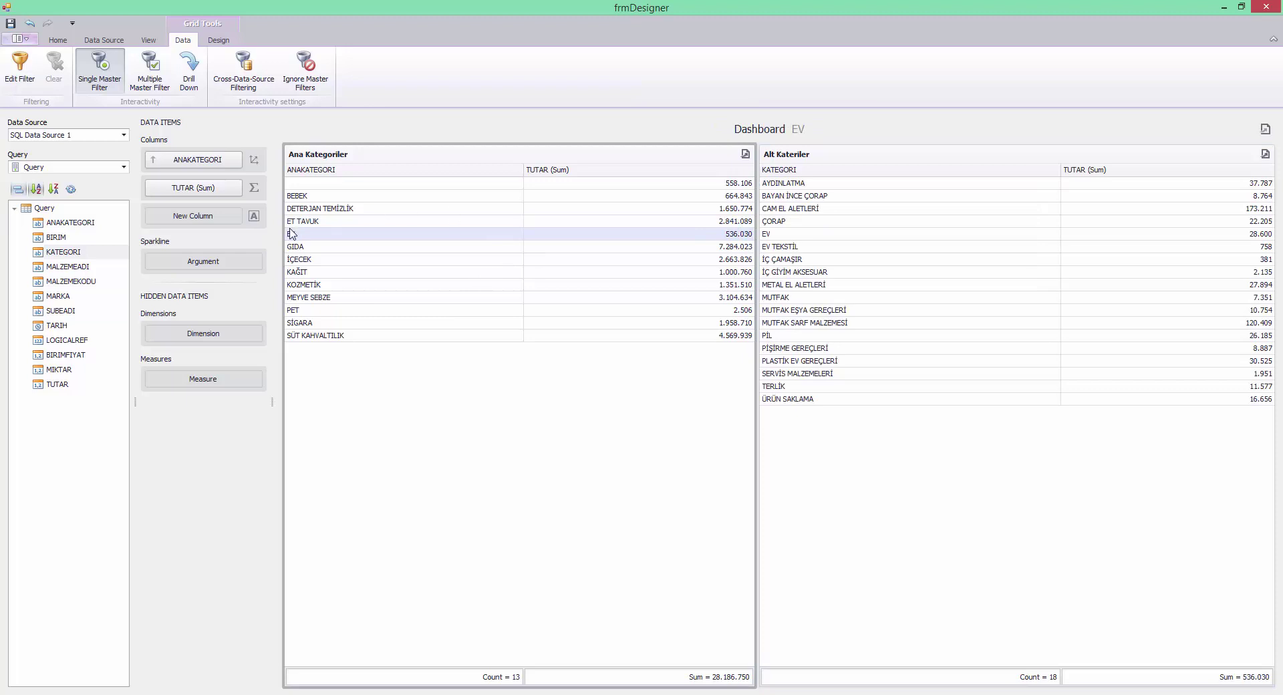
left_click(309, 208)
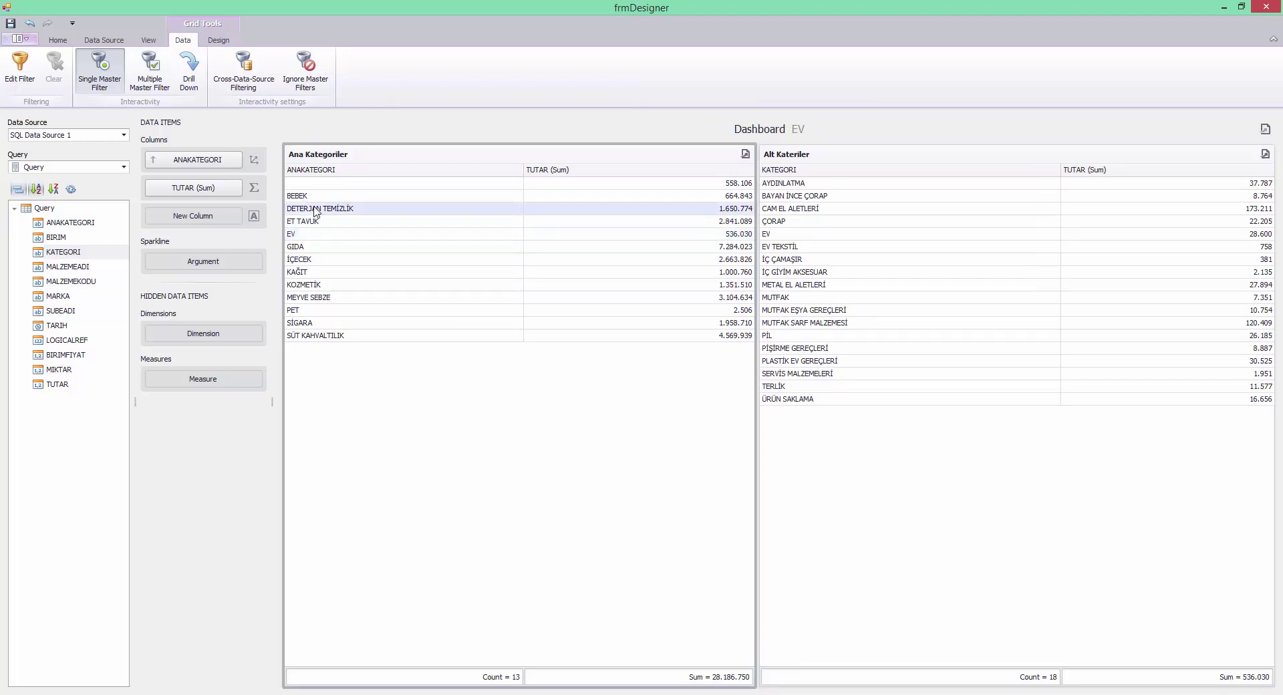
left_click(327, 287)
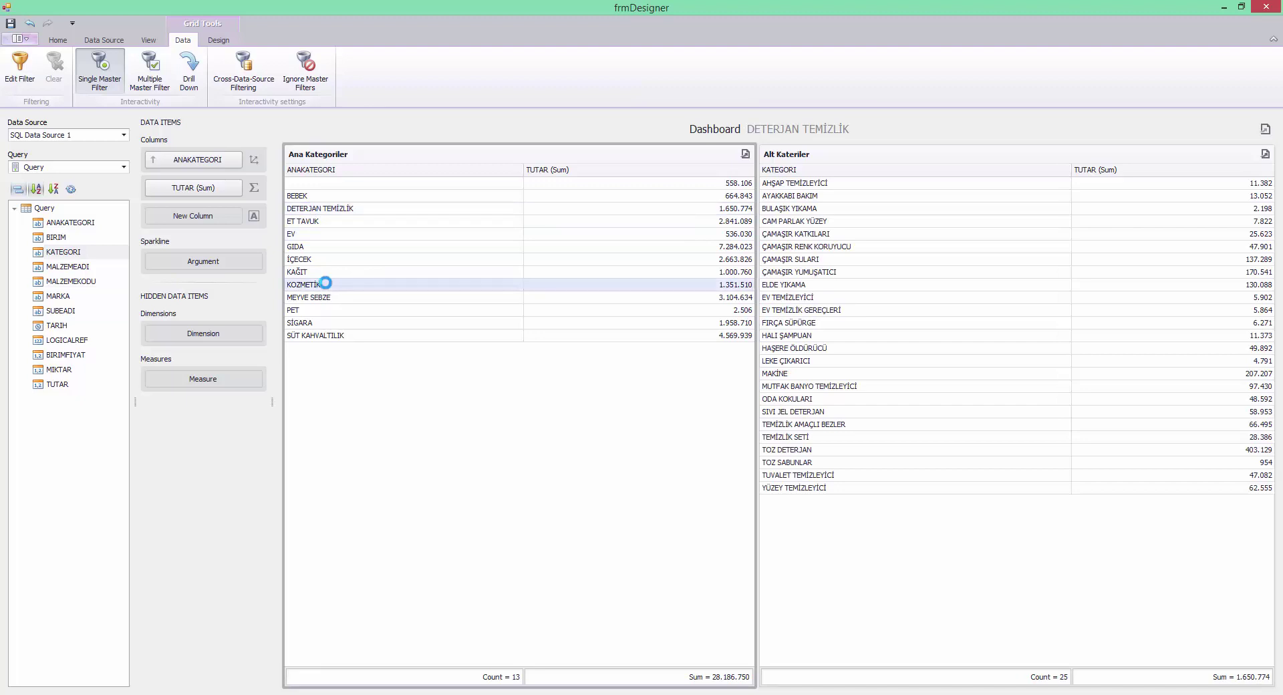
left_click(344, 210)
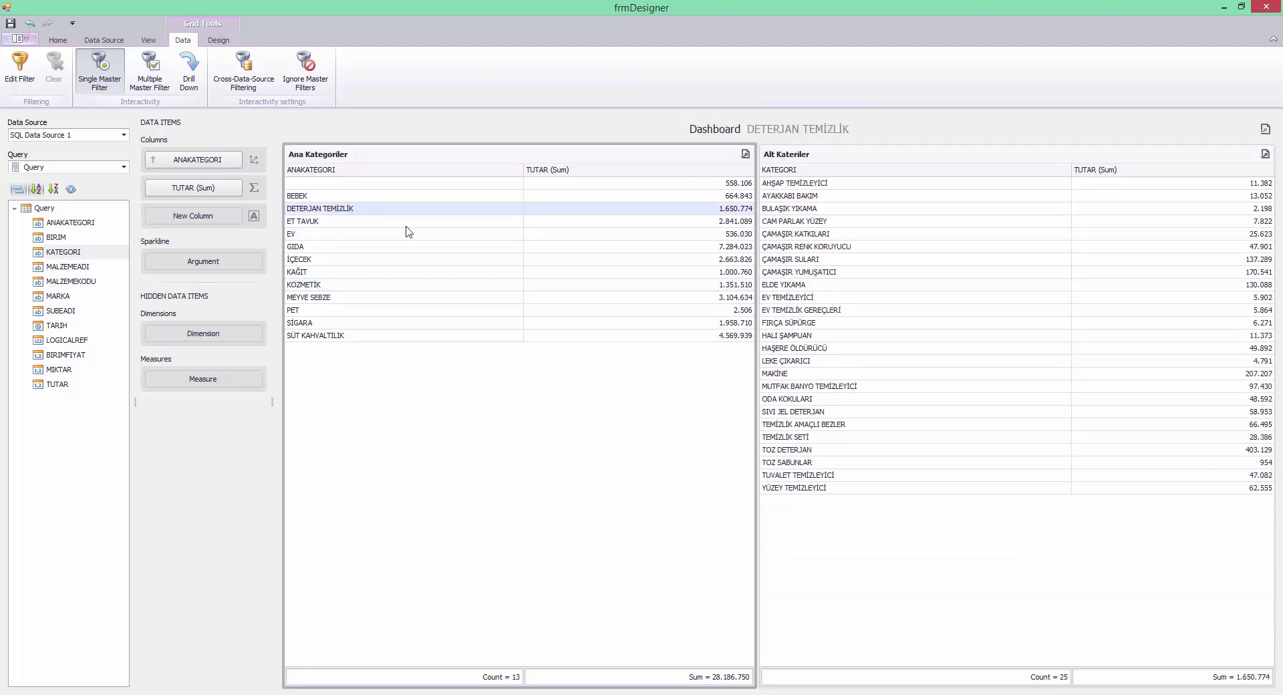
left_click(351, 286)
left_click(331, 209)
left_click(309, 285)
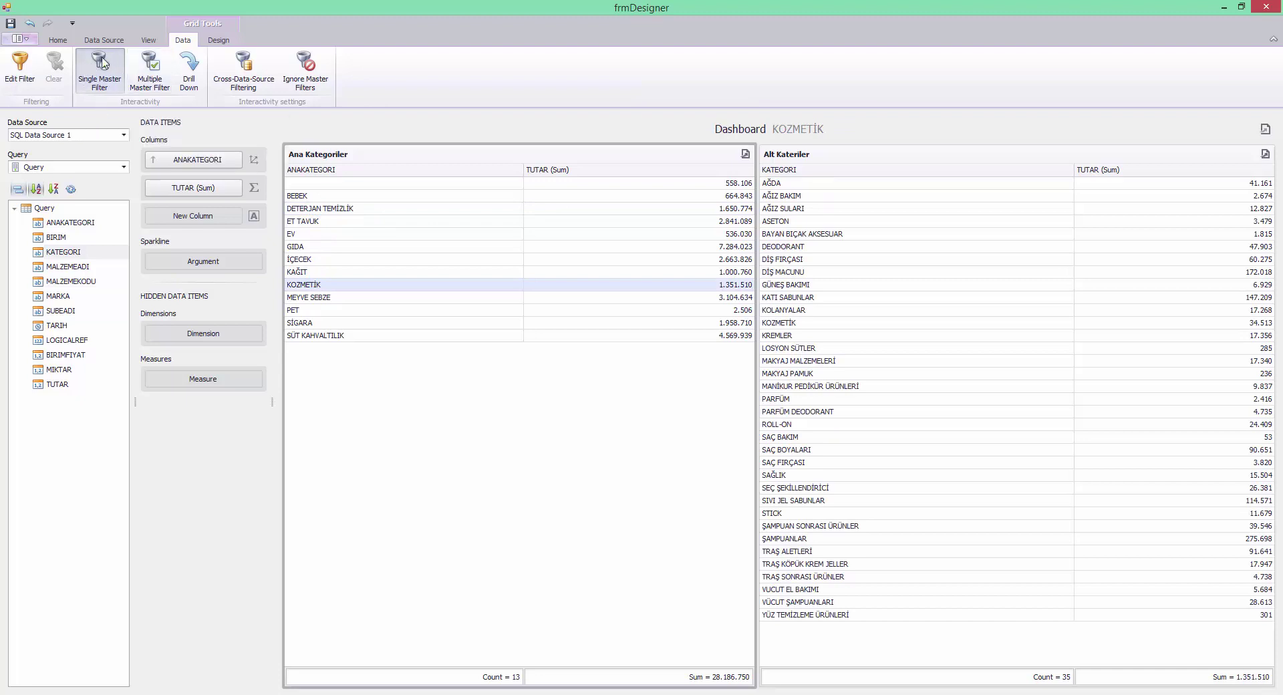
Step: Switch the Ana Kategoriler grid to multiple master filtering and filter the dashboard by GIDA and İÇECEK together
left_click(150, 77)
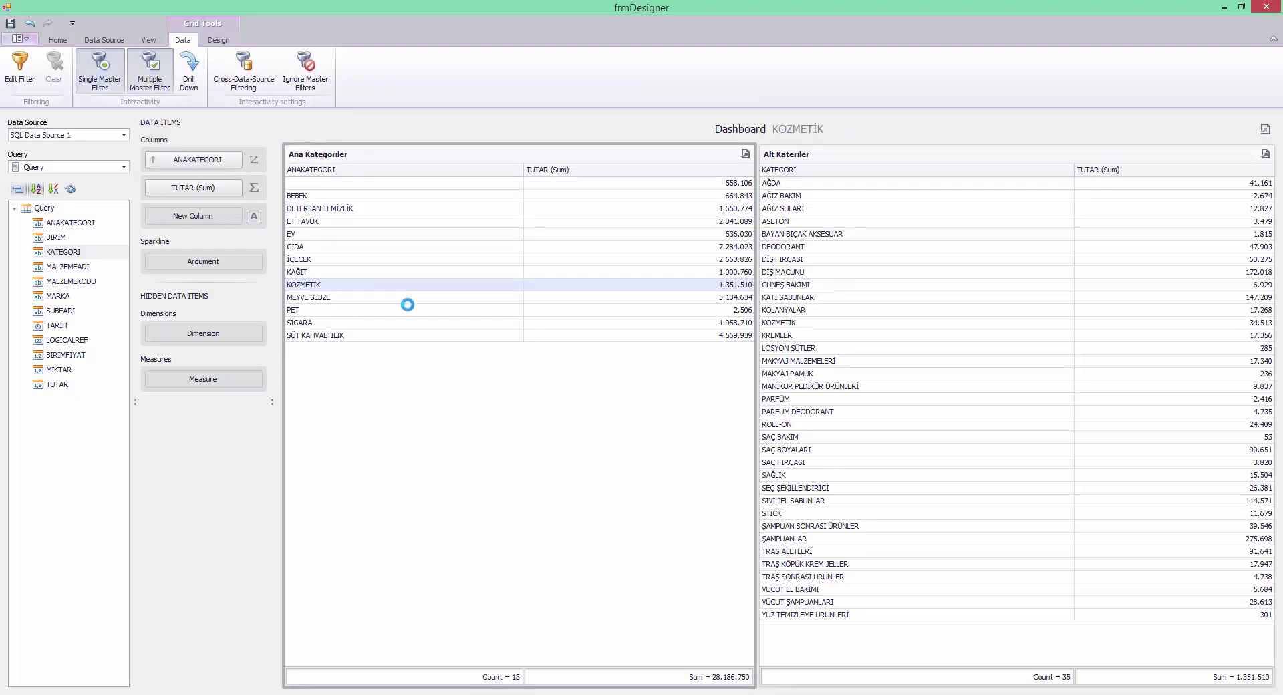
left_click(327, 249)
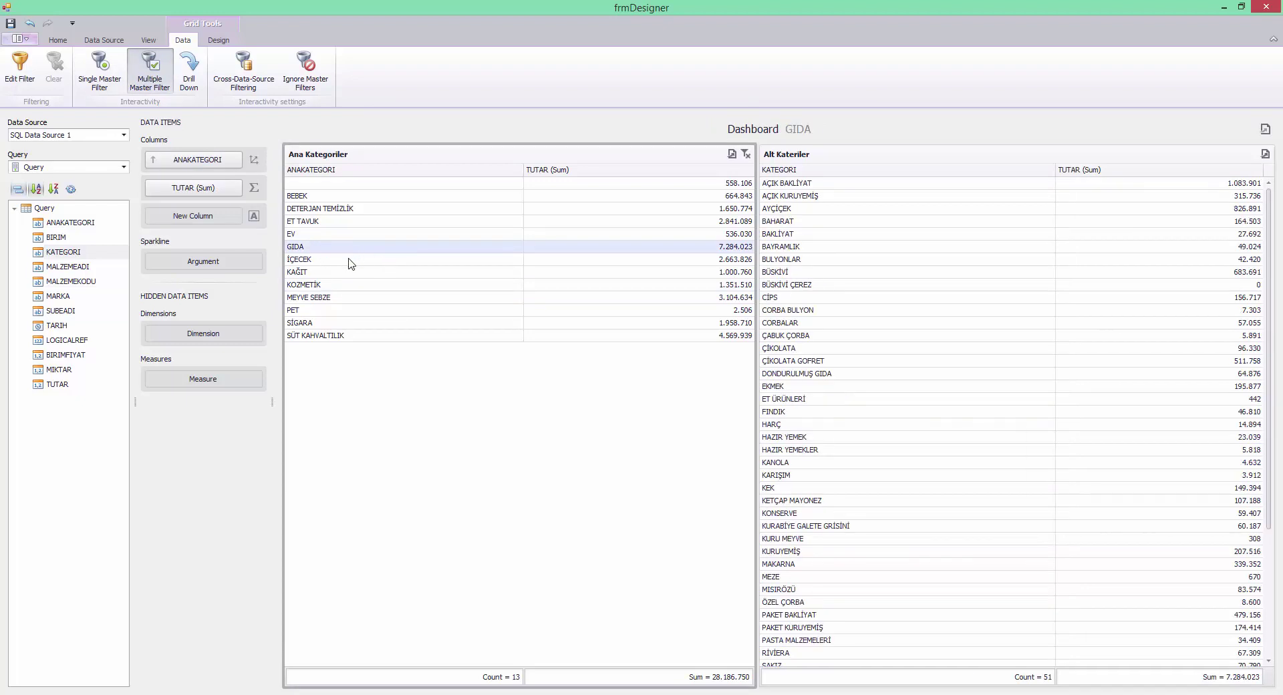
left_click(326, 260)
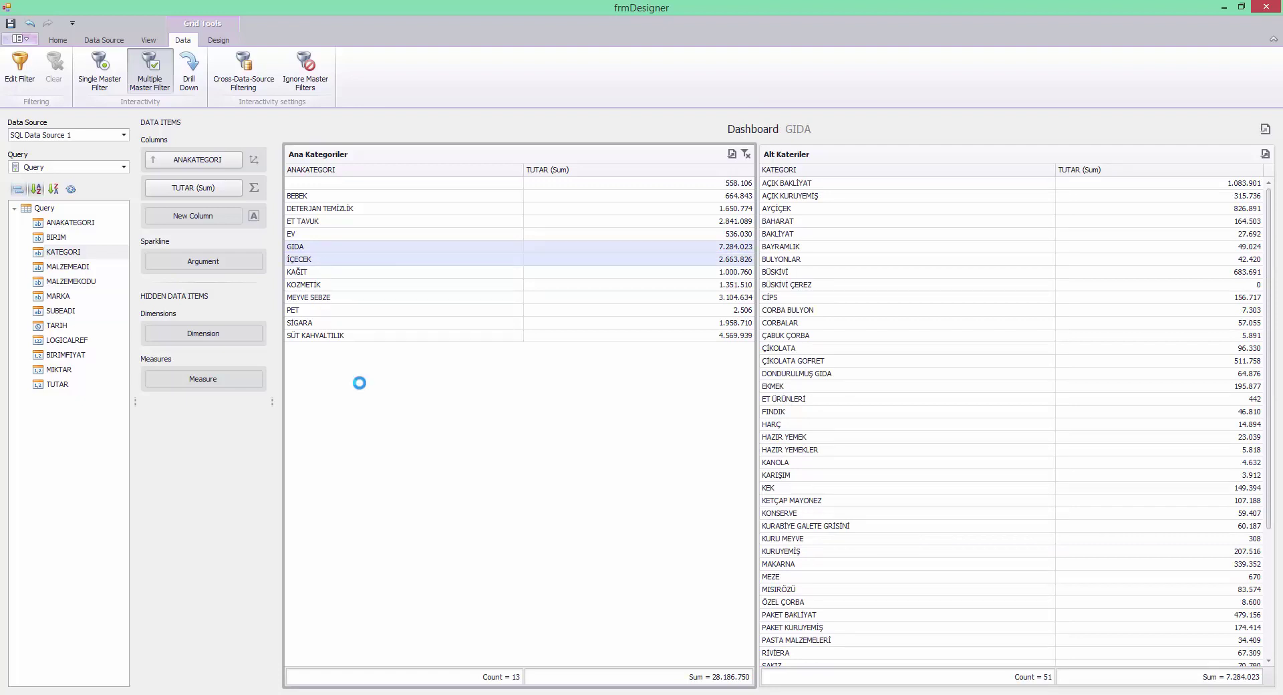
left_click_drag(1275, 224, 1252, 142)
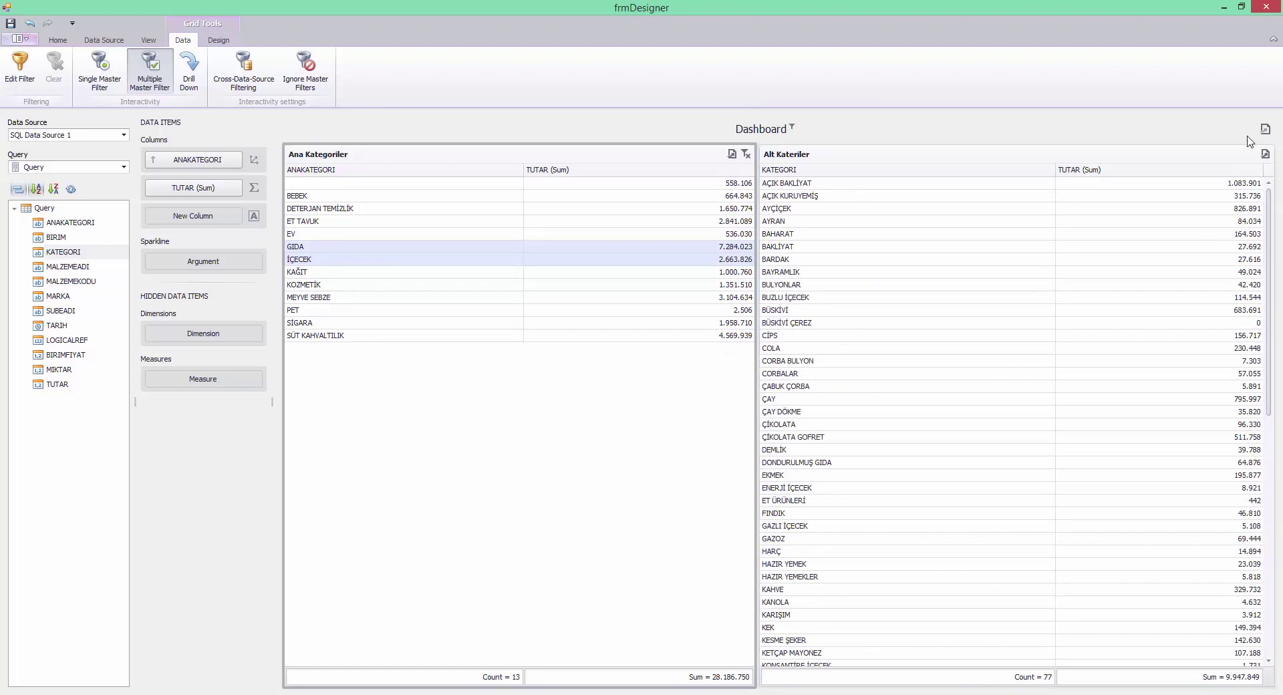
Step: Add ANAKATEGORI as the first column of the Alt Kateriler grid, ahead of KATEGORI
left_click(832, 158)
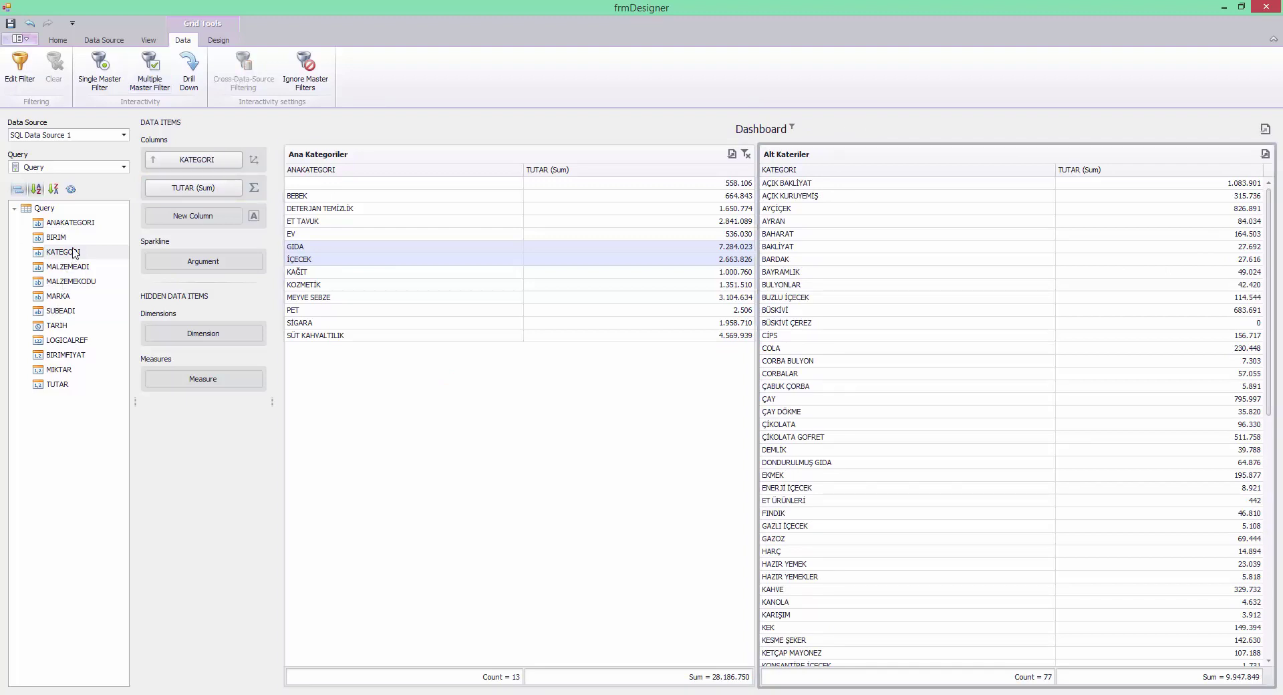
left_click_drag(68, 223, 200, 150)
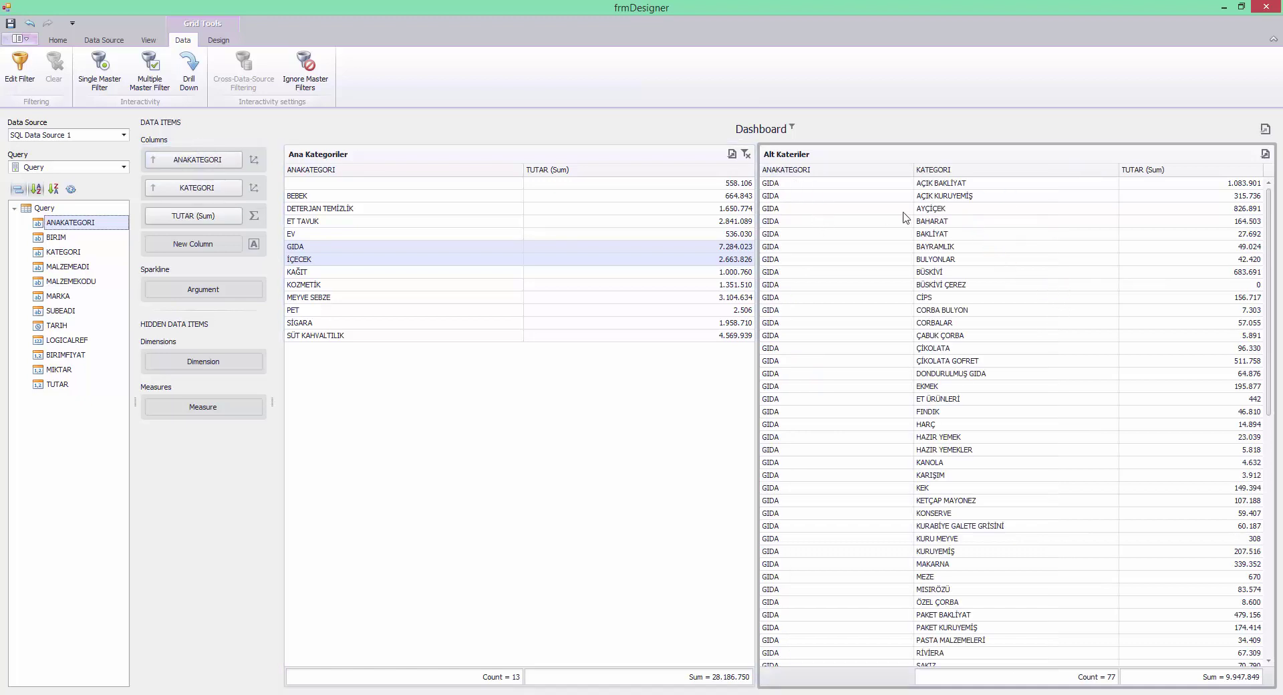
left_click_drag(1270, 227, 1269, 536)
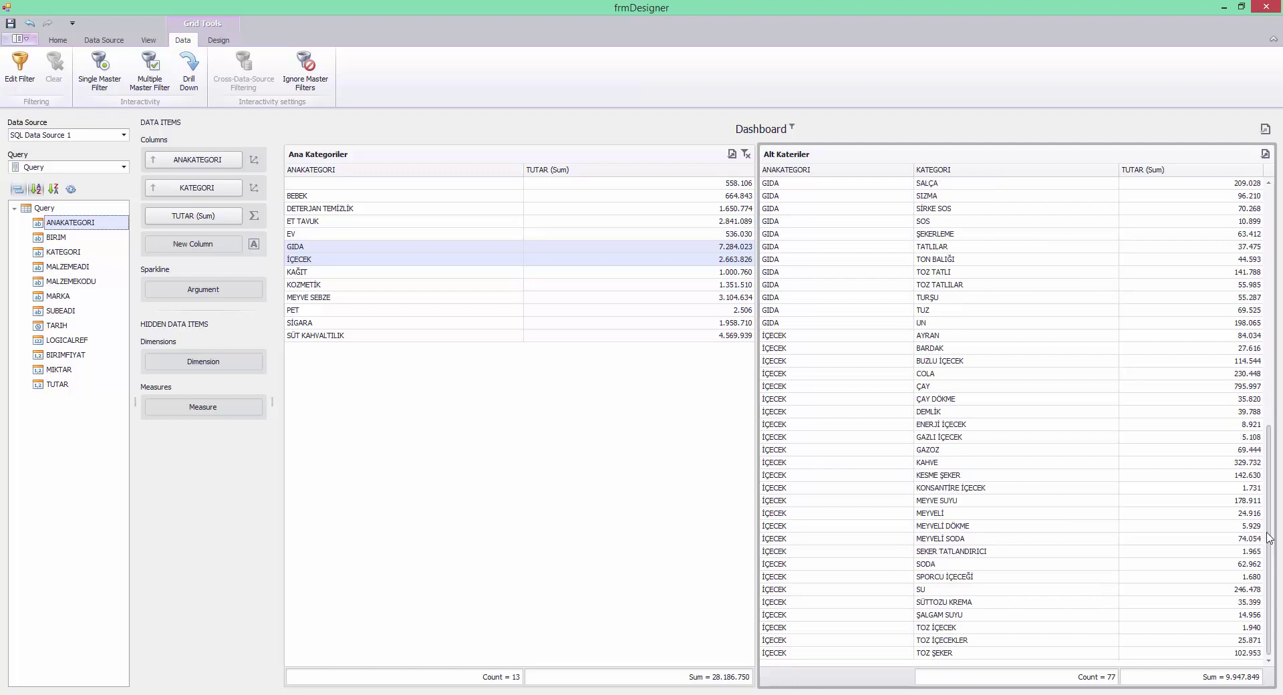
Step: Filter the dashboard by the main categories GIDA, İÇECEK, KOZMETİK and MEYVE SEBZE at the same time
left_click(312, 284)
left_click(315, 284)
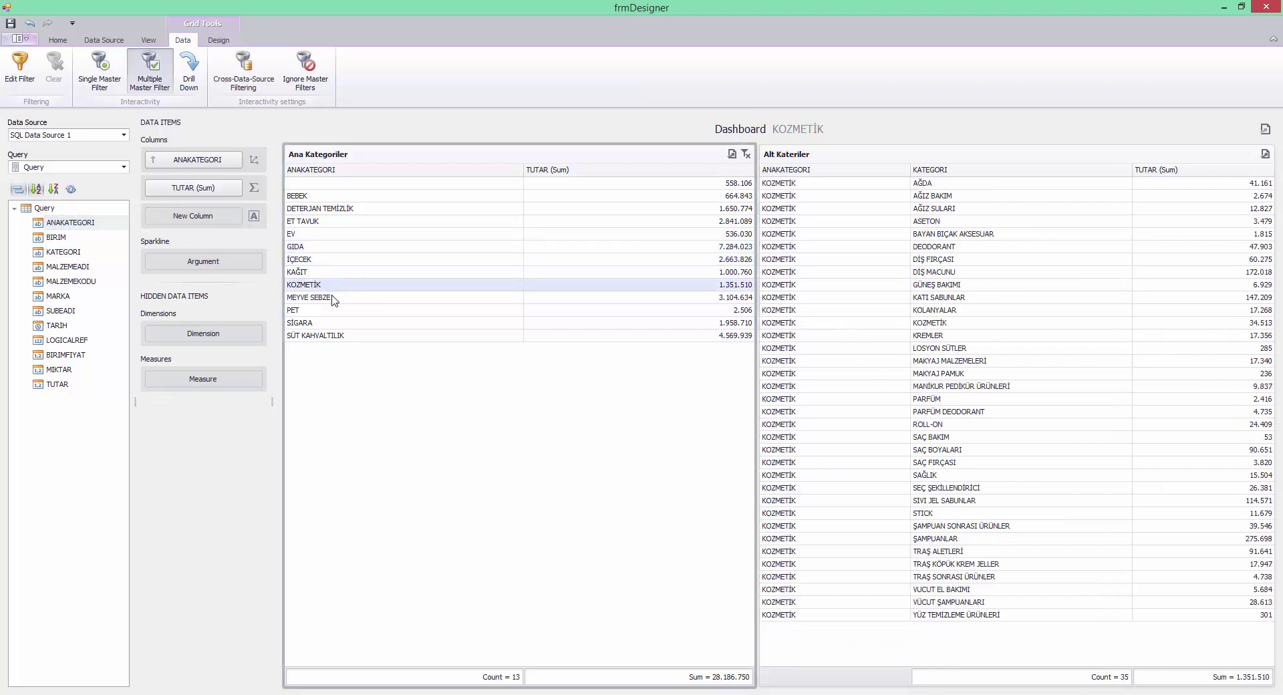
left_click(333, 298)
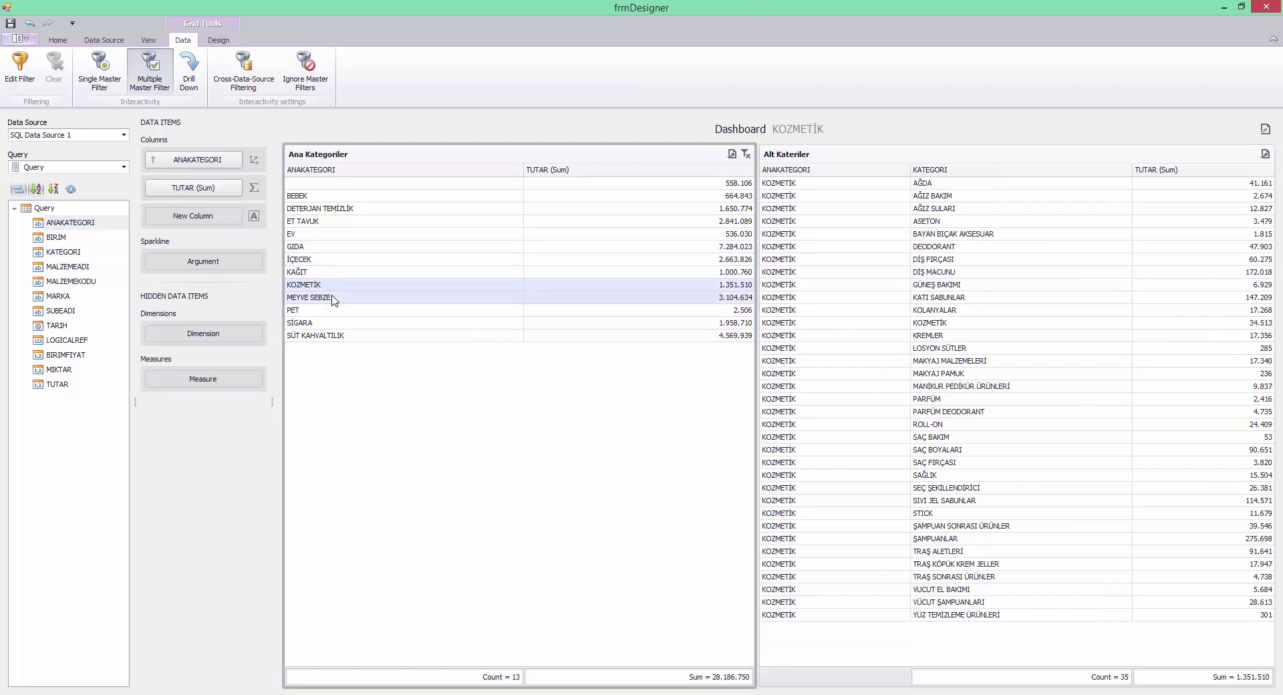
left_click(324, 248)
left_click(323, 260)
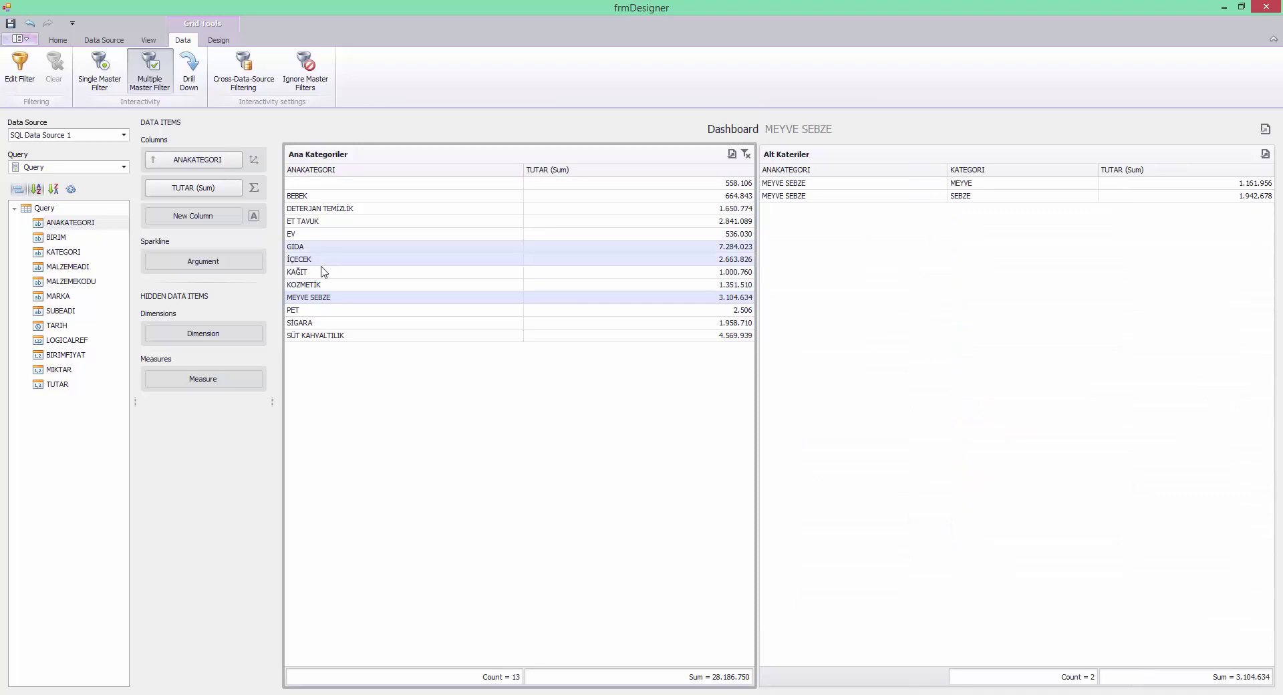
left_click(326, 286)
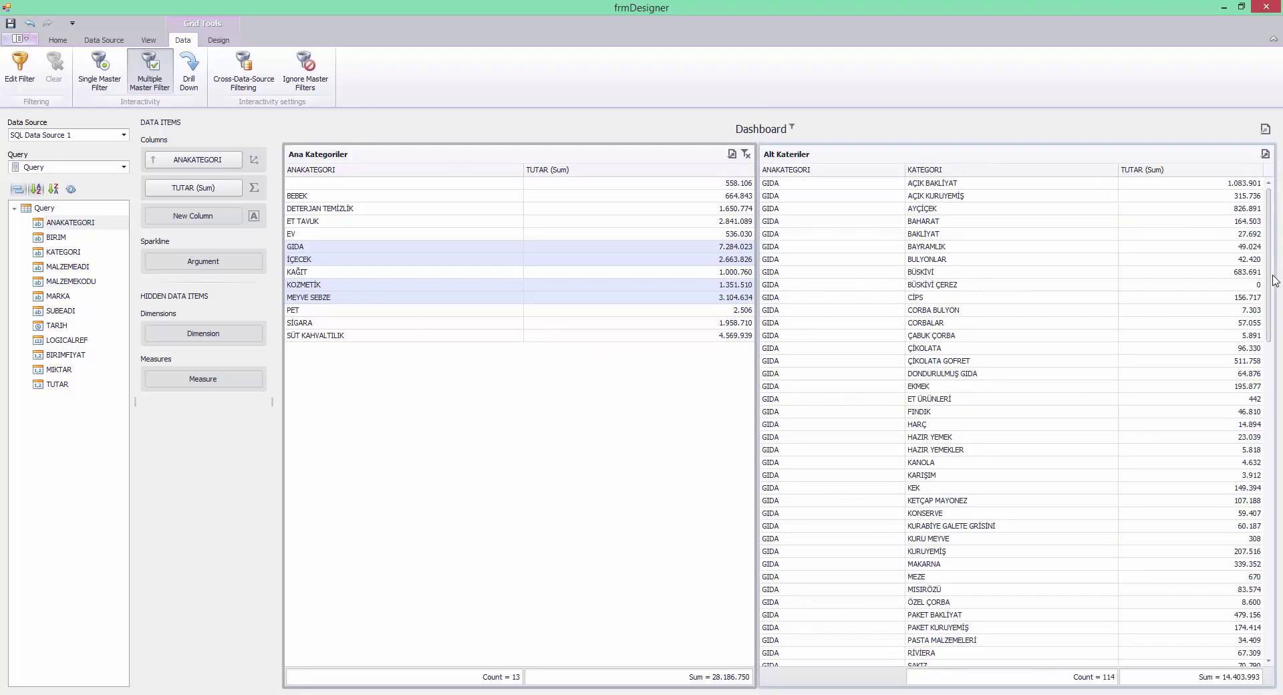
left_click_drag(1272, 282, 1274, 201)
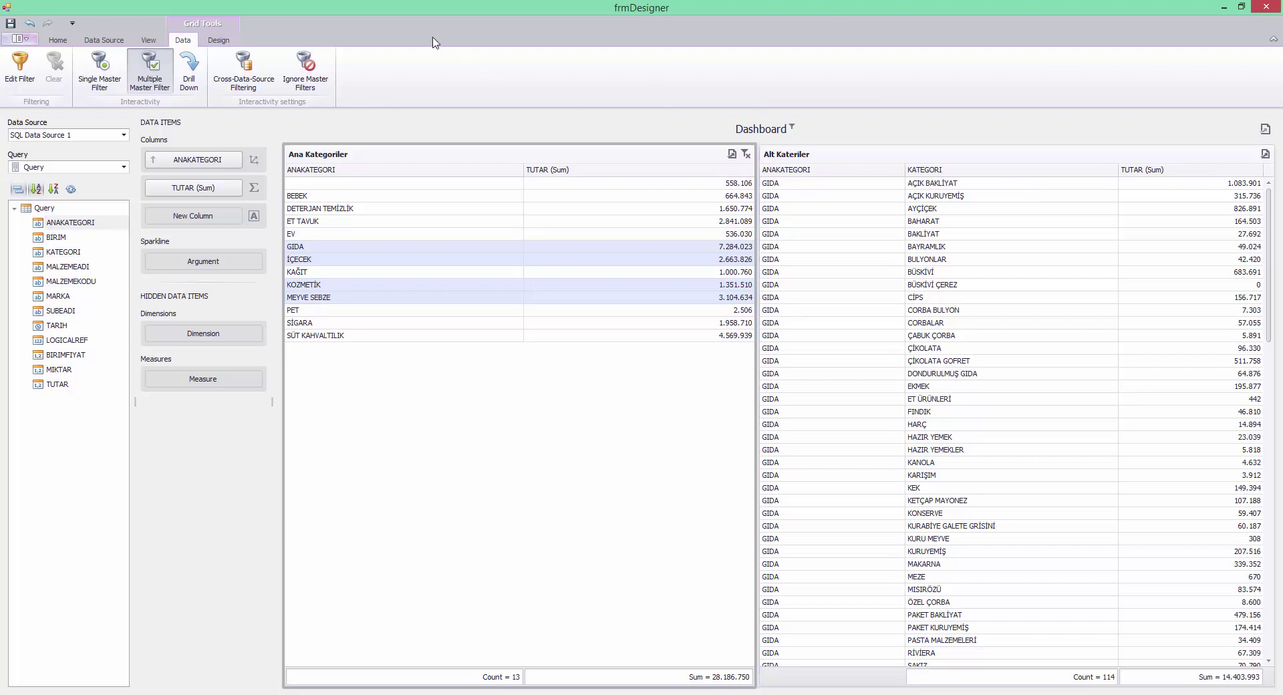
Step: Insert a chart into the dashboard and name it En çok satan markalar
left_click(57, 40)
left_click(271, 72)
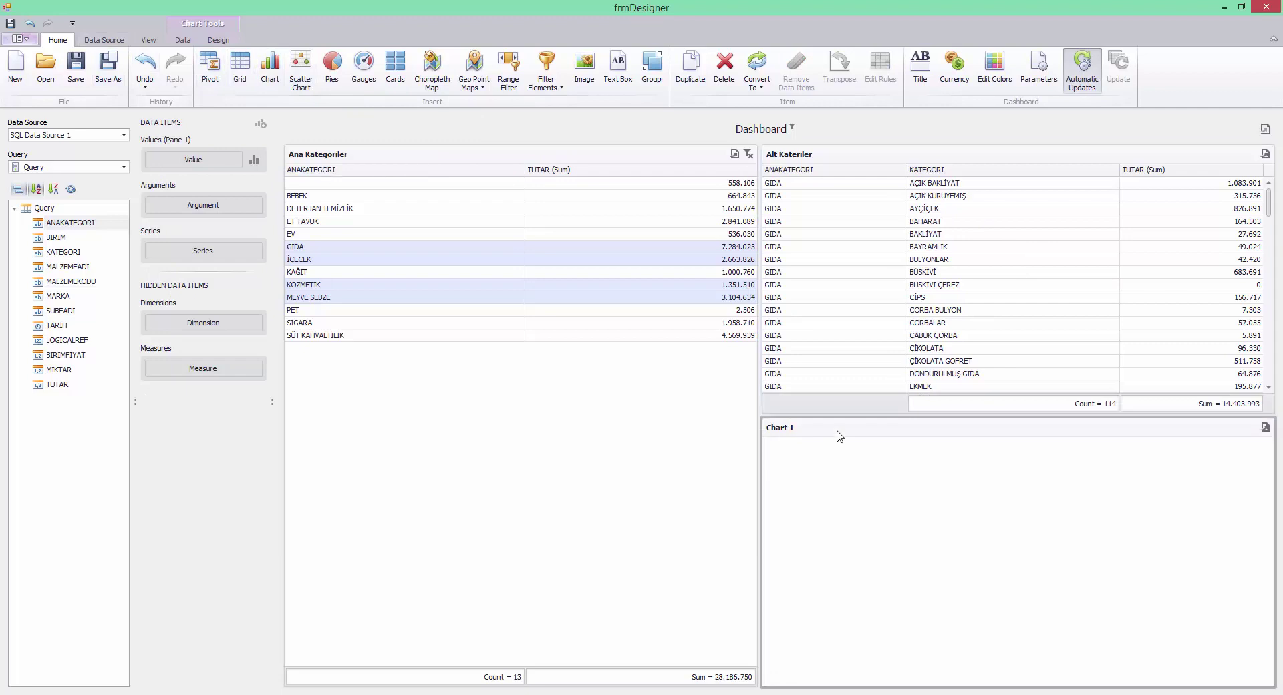
right_click(838, 431)
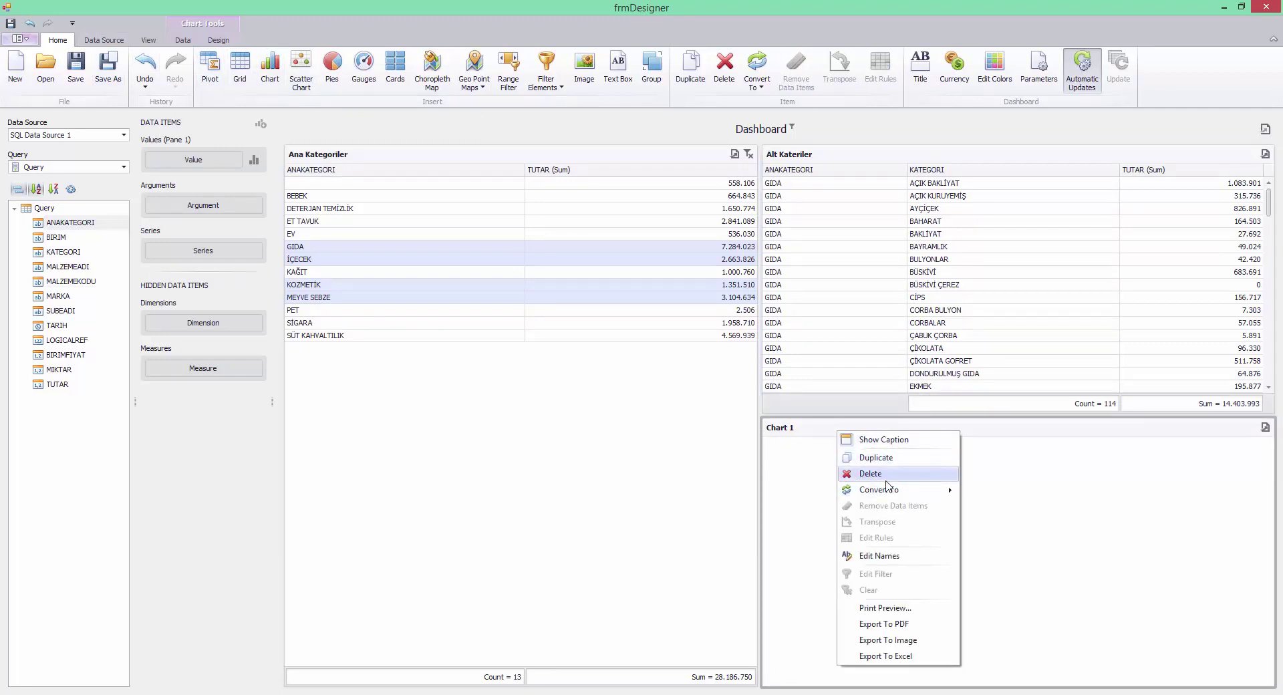
left_click(882, 559)
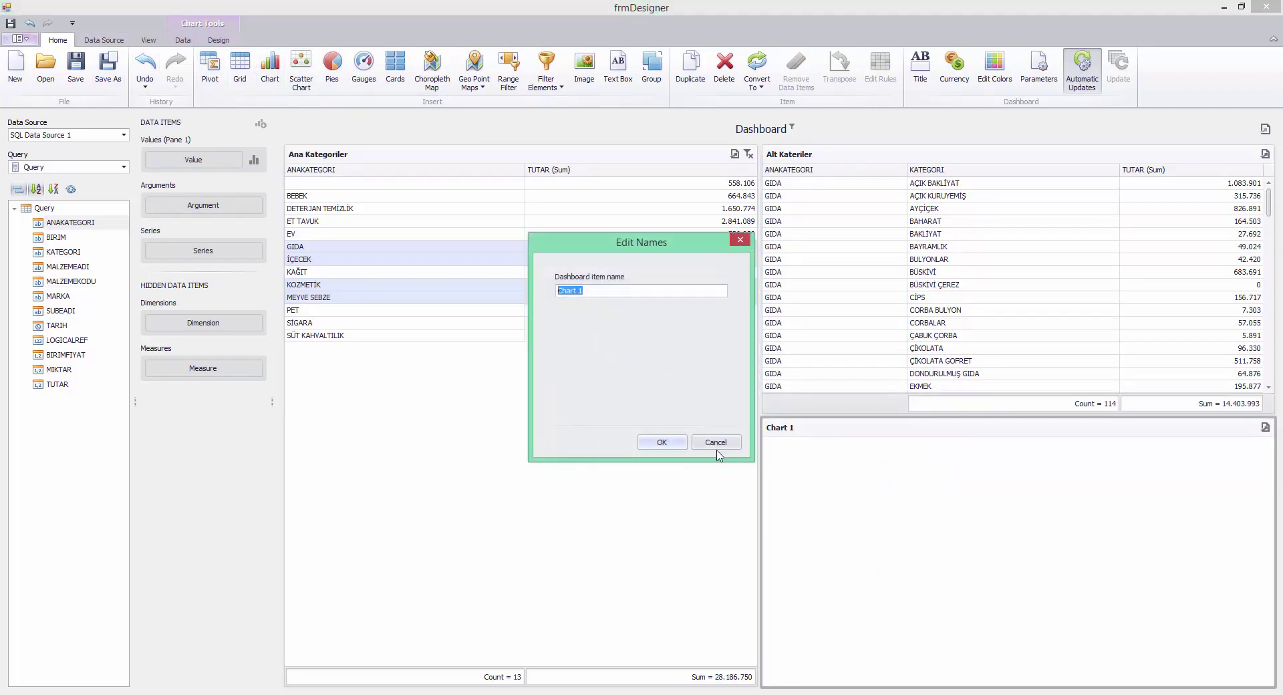
type("E")
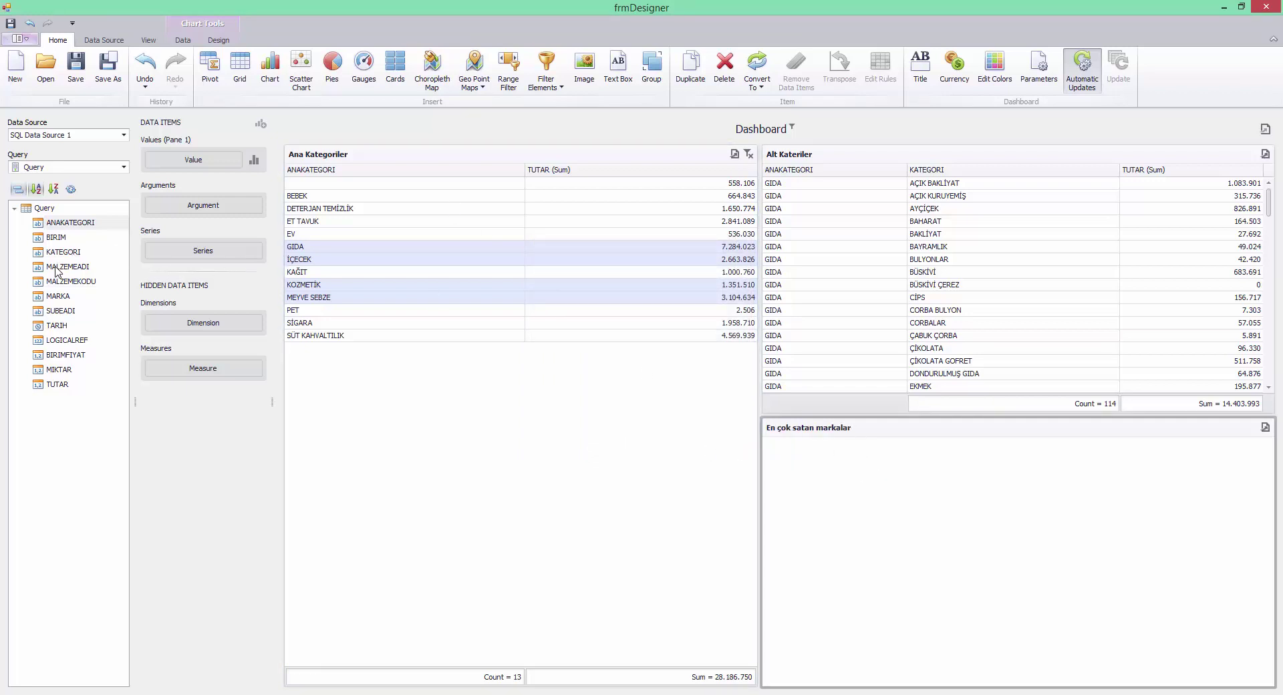
Step: Assign MARKA as the argument and TUTAR as the value of the En çok satan markalar chart
left_click_drag(57, 298, 200, 208)
left_click_drag(60, 385, 213, 161)
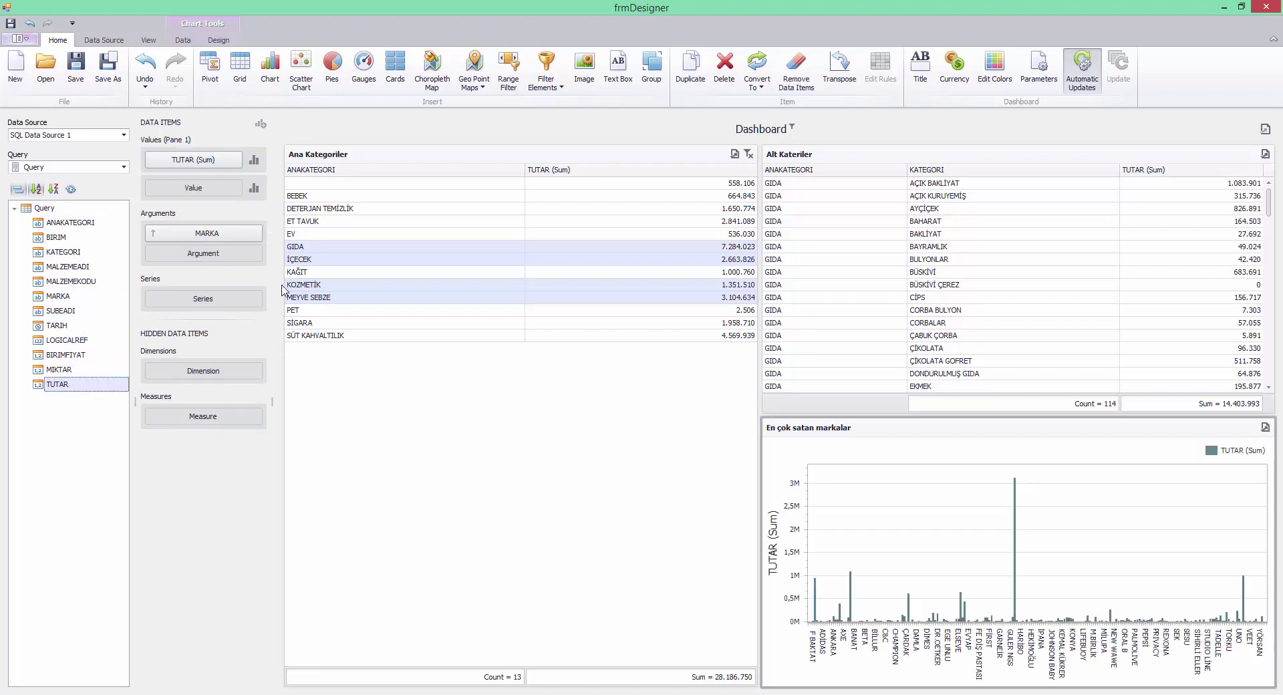
left_click(256, 233)
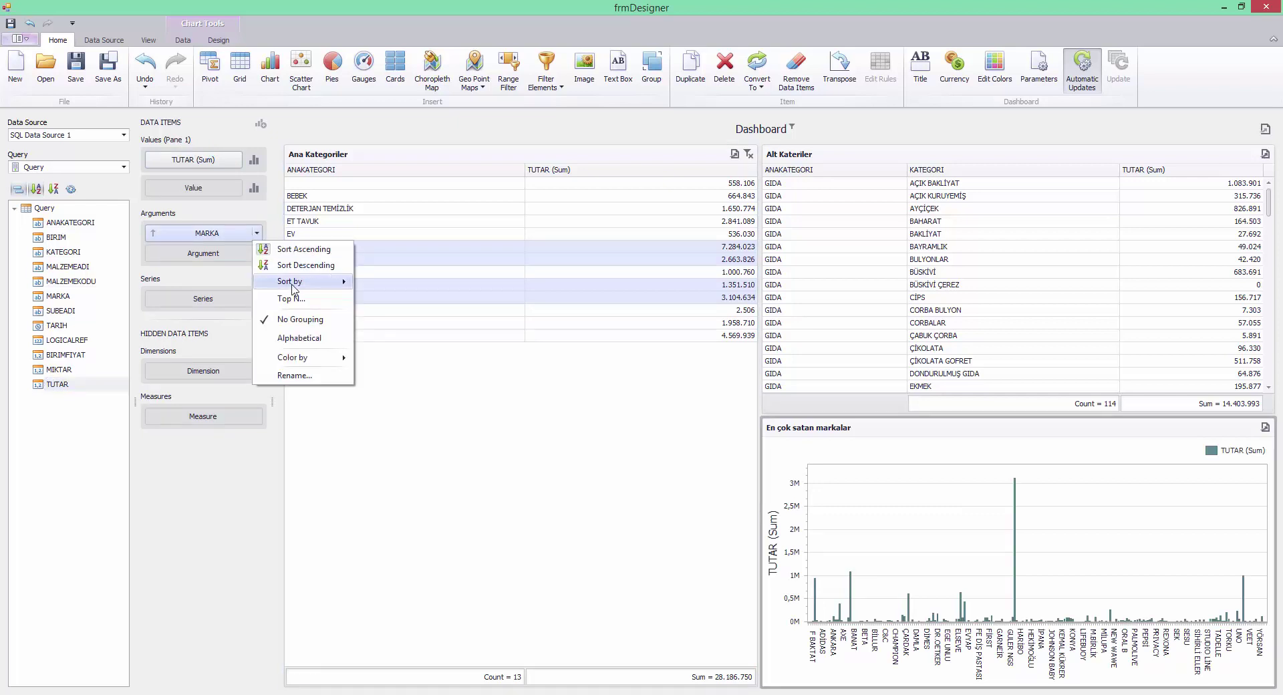
left_click(237, 159)
left_click(281, 304)
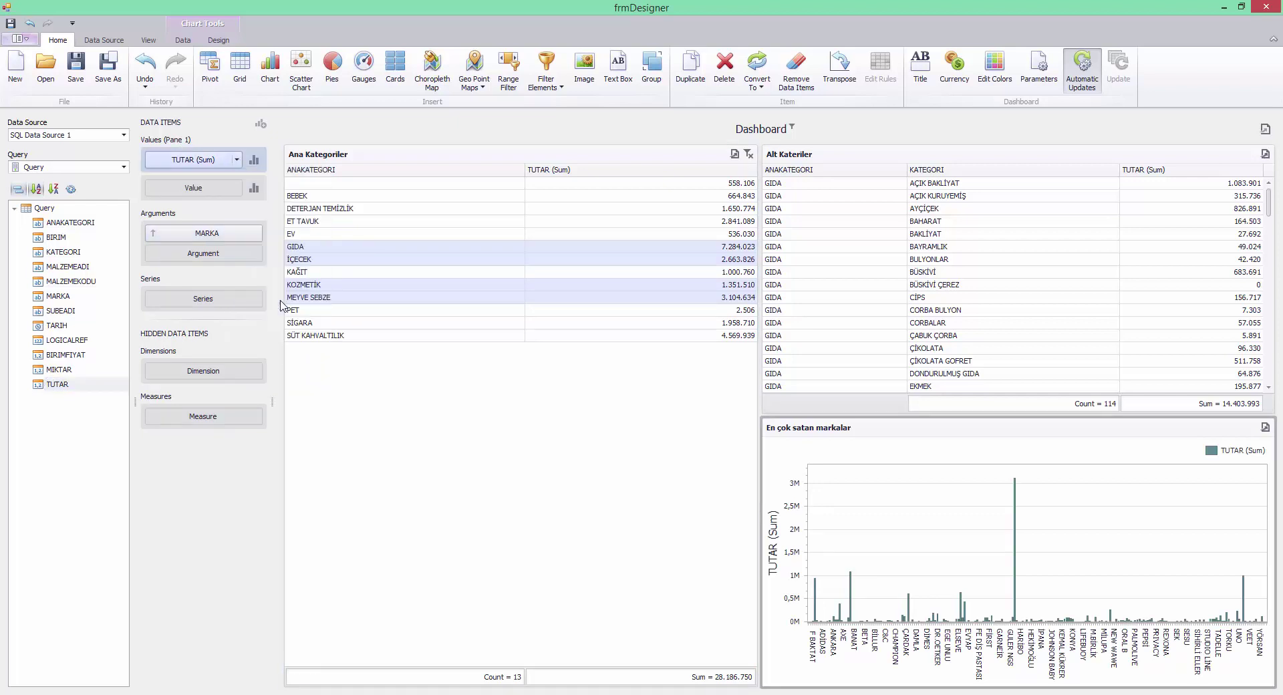
Step: Format the chart's TUTAR values as numbers in ones, with no decimals and with the group separator included
left_click(669, 273)
left_click(632, 311)
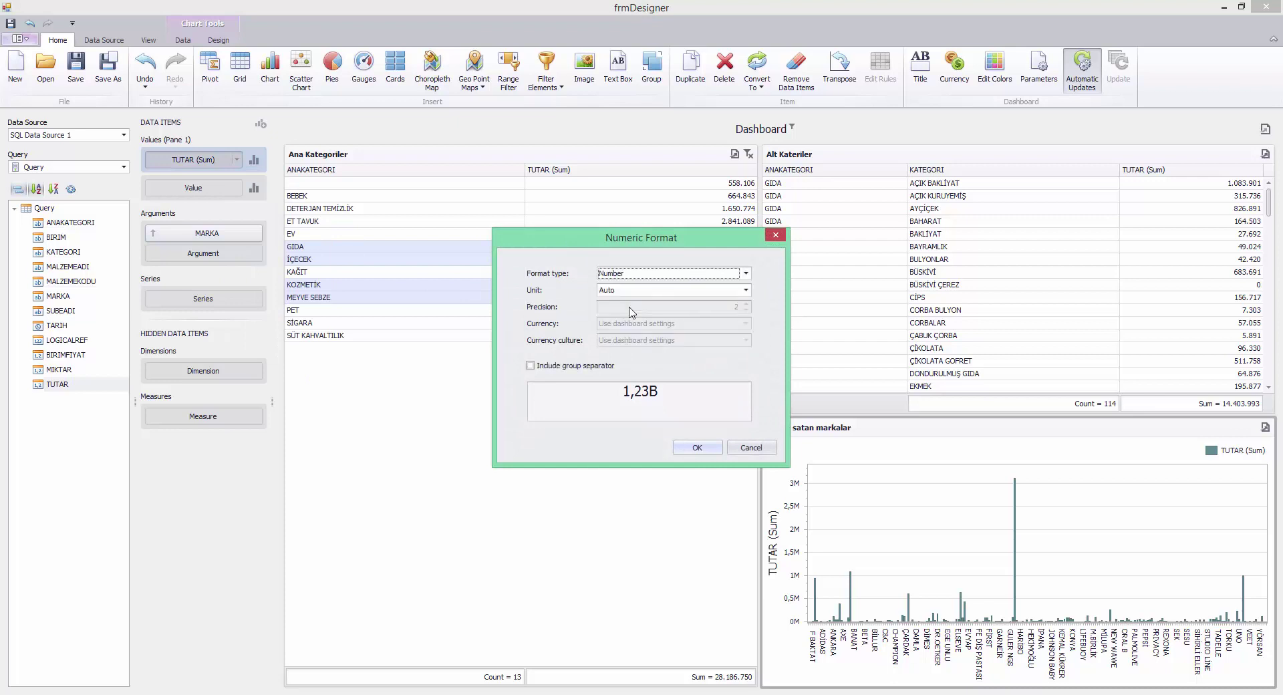
left_click(675, 290)
left_click(686, 311)
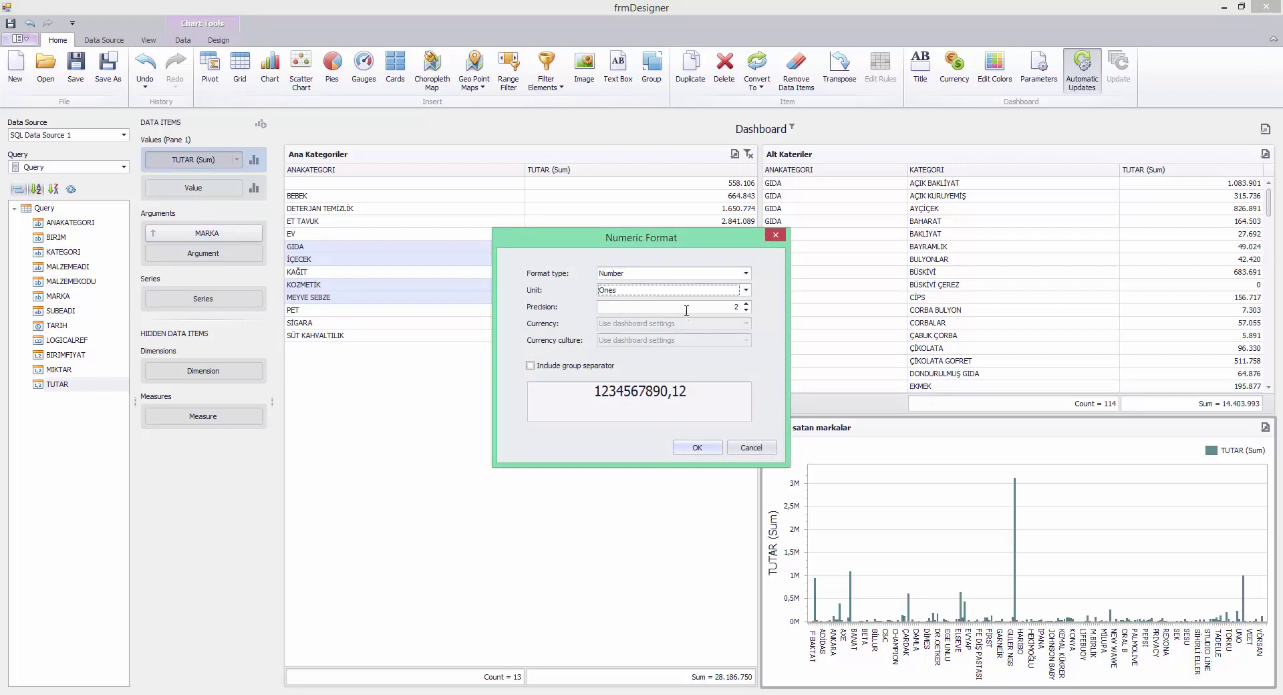
left_click(746, 309)
left_click(531, 365)
left_click(697, 448)
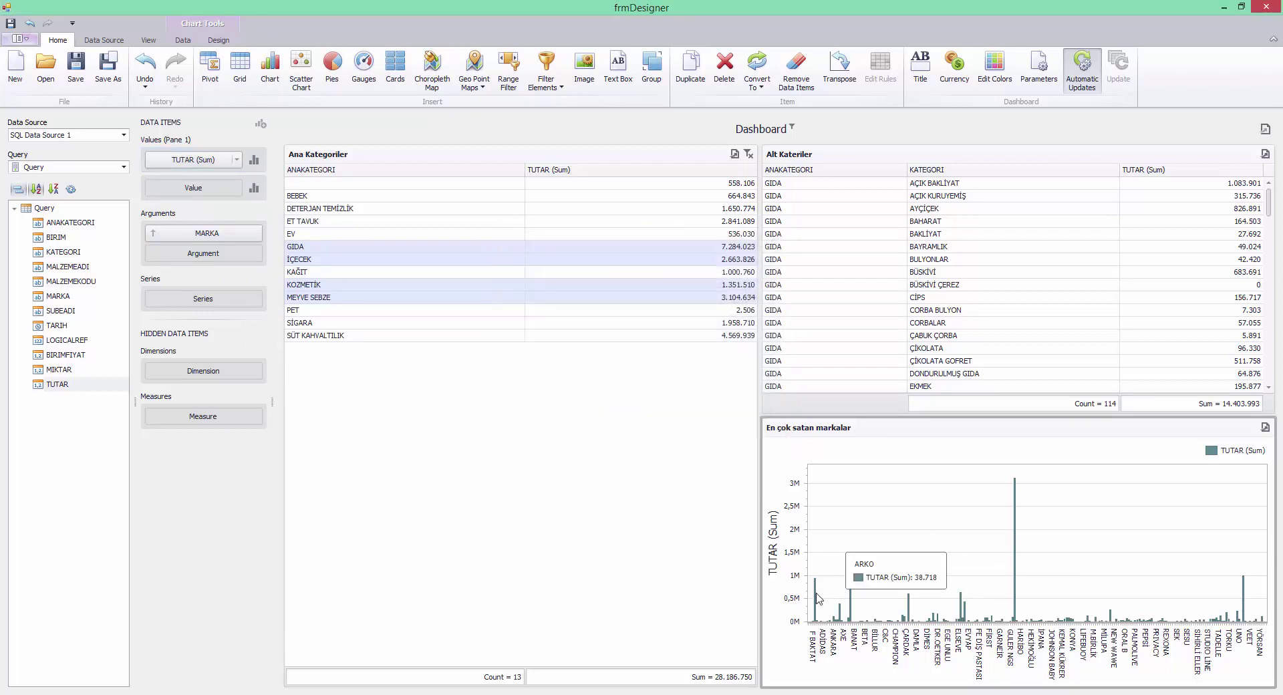
Step: Stretch the En çok satan markalar chart across the full dashboard width beneath both grids and make it slightly taller
left_click_drag(781, 468, 666, 683)
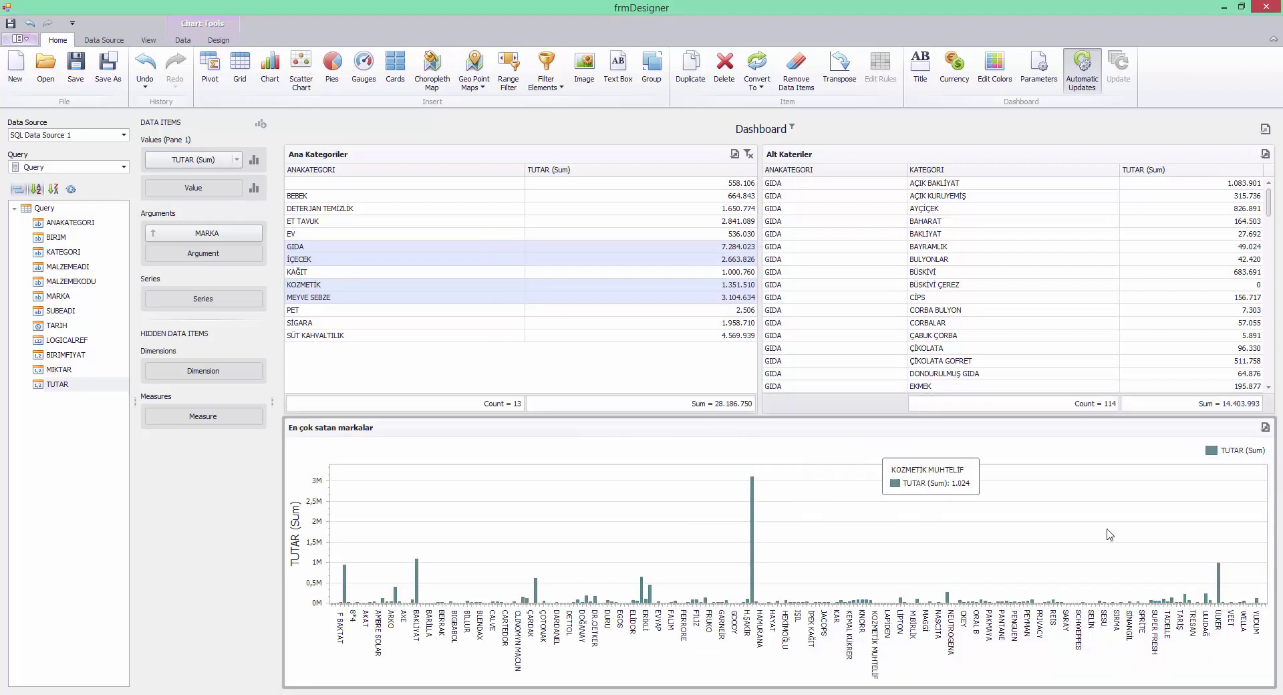
left_click_drag(1023, 418, 1024, 405)
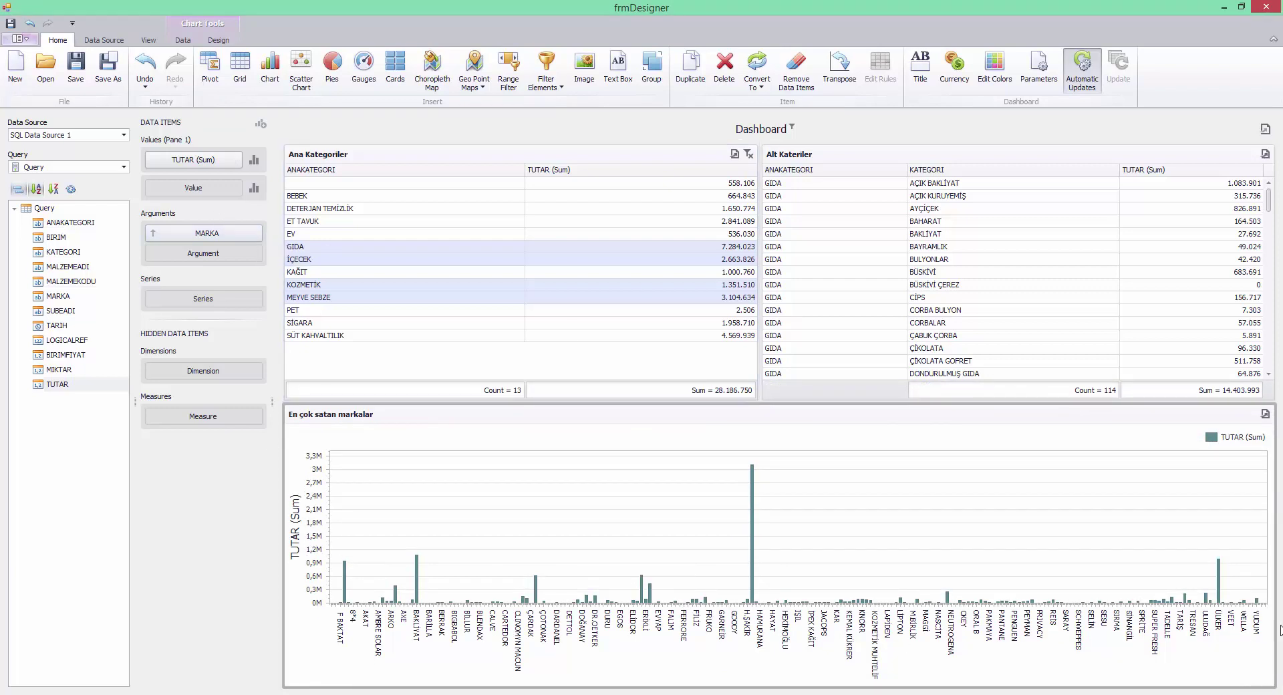
Step: Limit MARKA in the chart to the top 10 by TUTAR with an Others value, and filter the dashboard by BEBEK
left_click(257, 233)
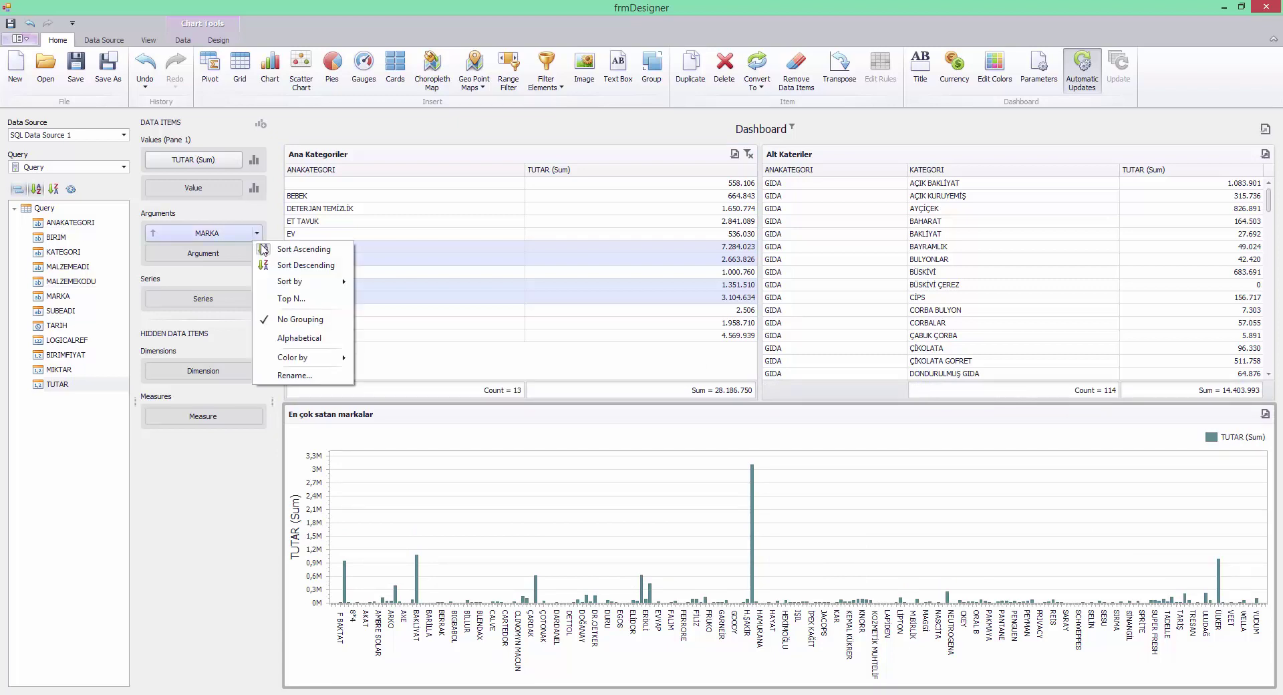
left_click(292, 298)
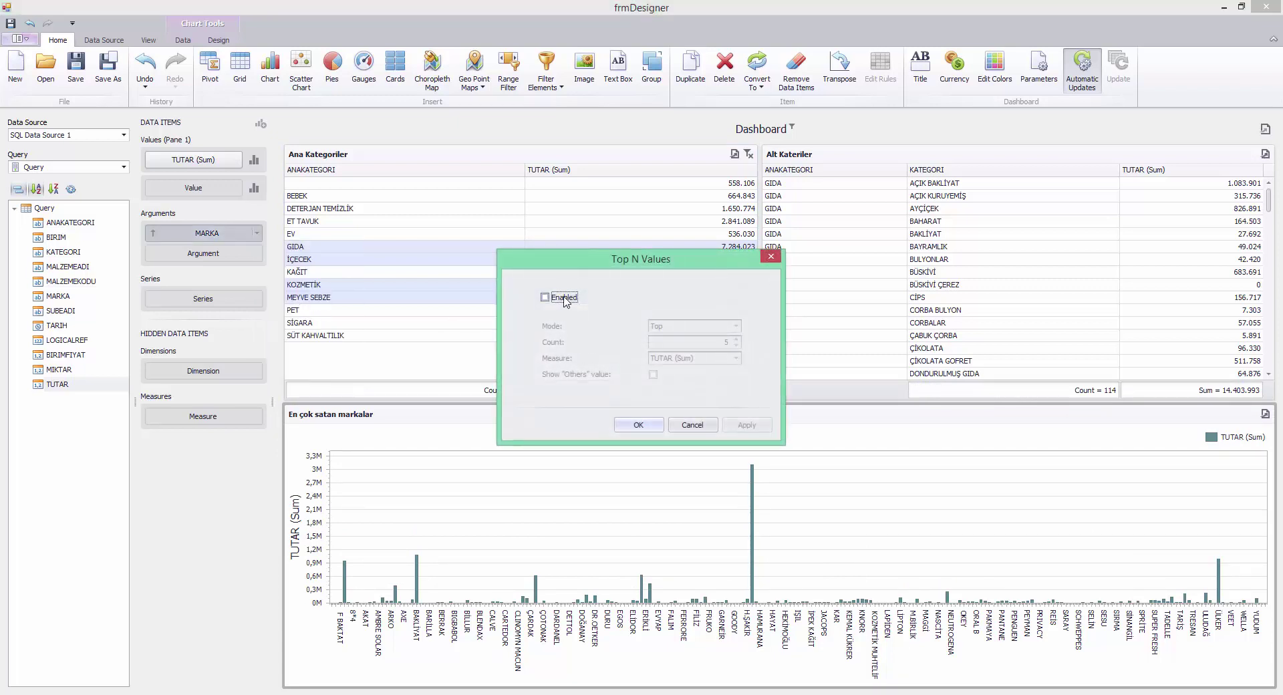
left_click(546, 298)
left_click(707, 345)
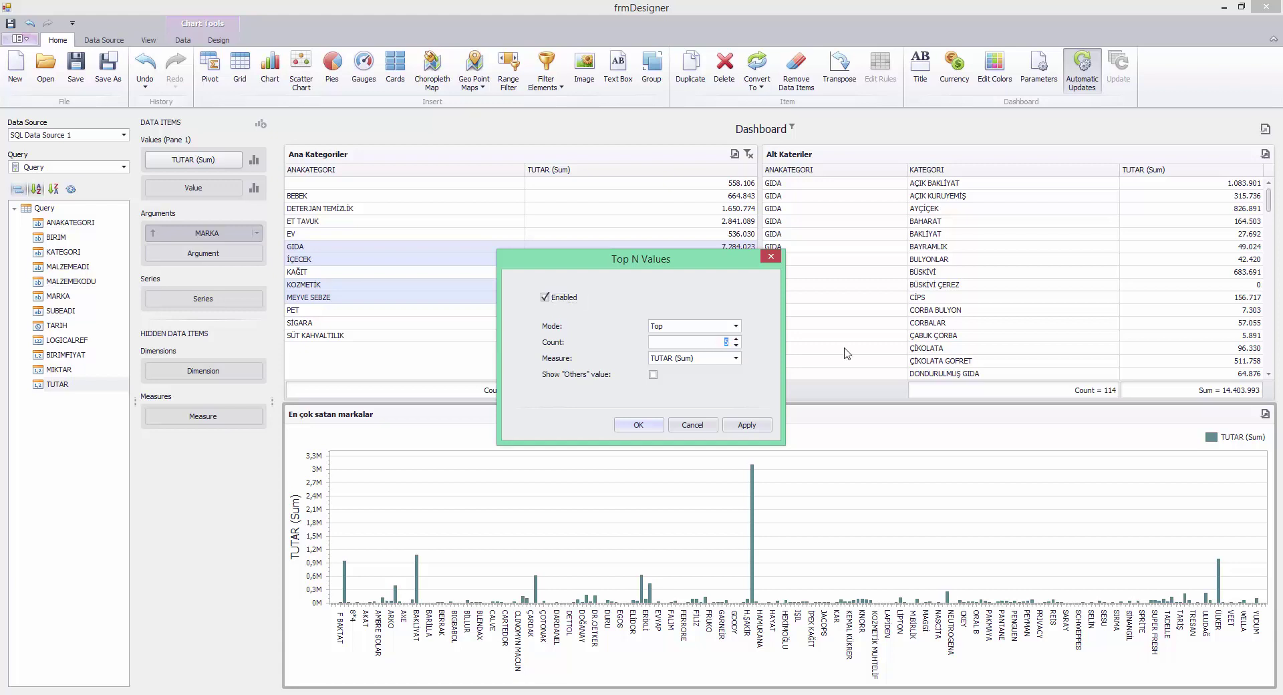
left_click(653, 423)
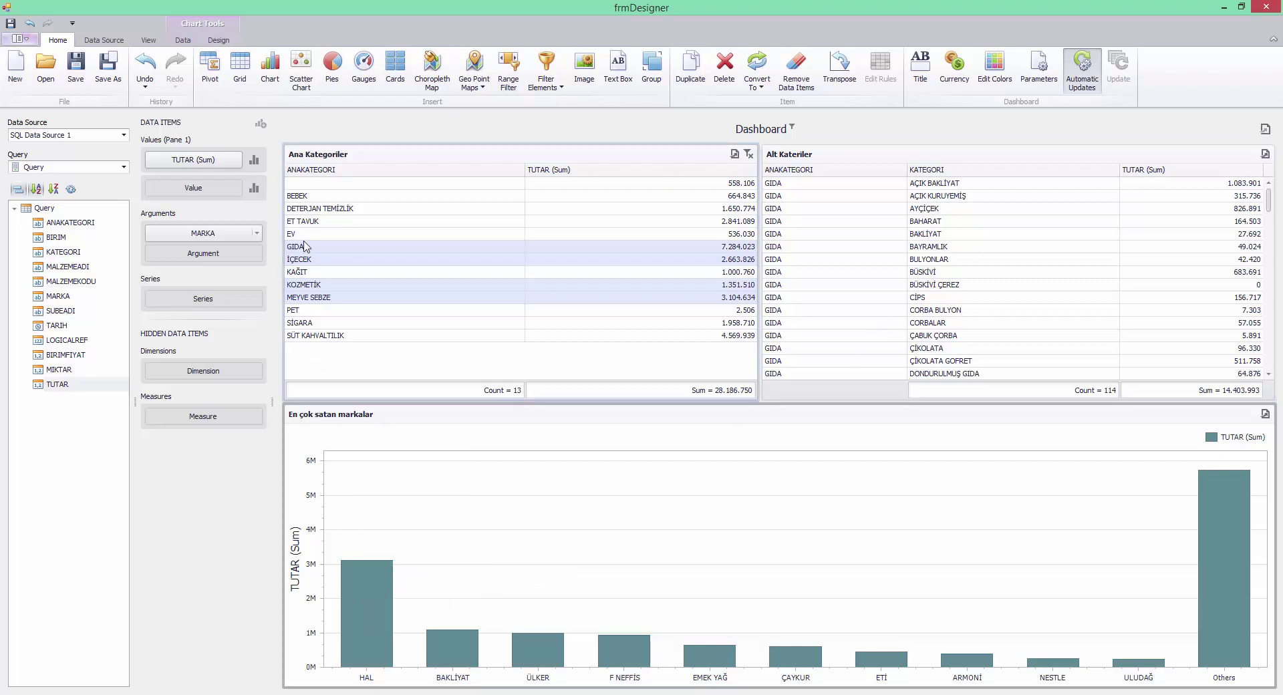
left_click(309, 196)
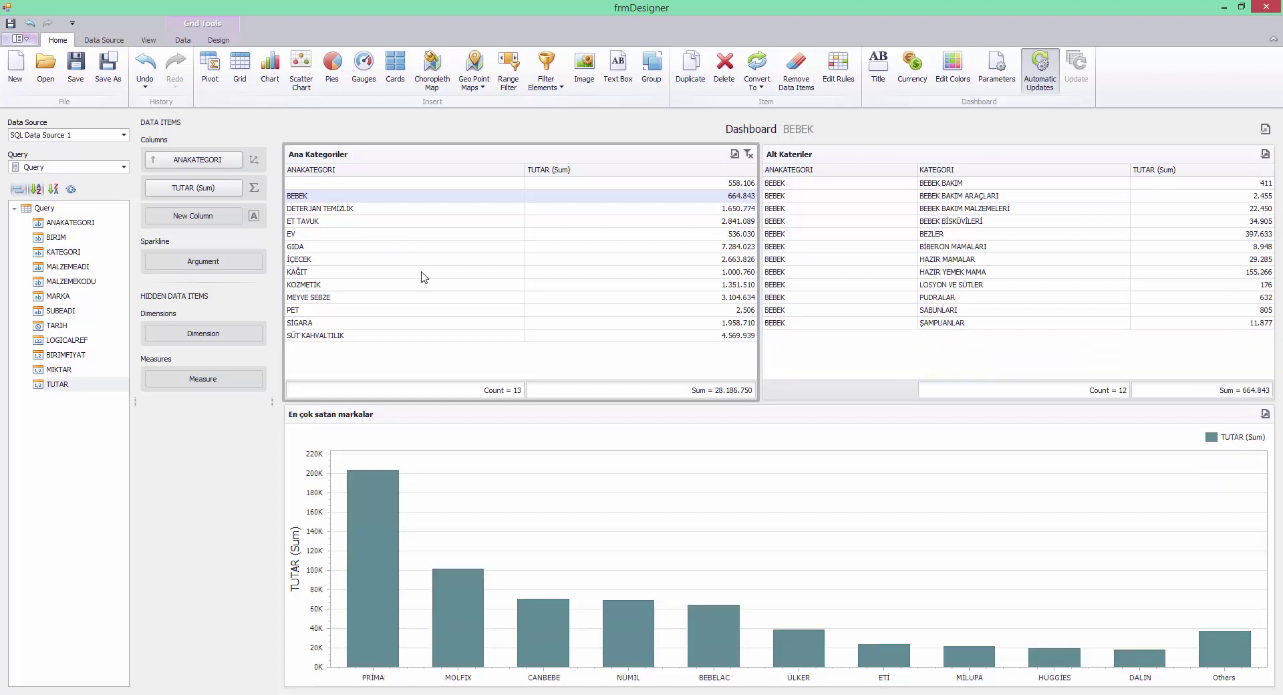
left_click_drag(191, 159, 41, 265)
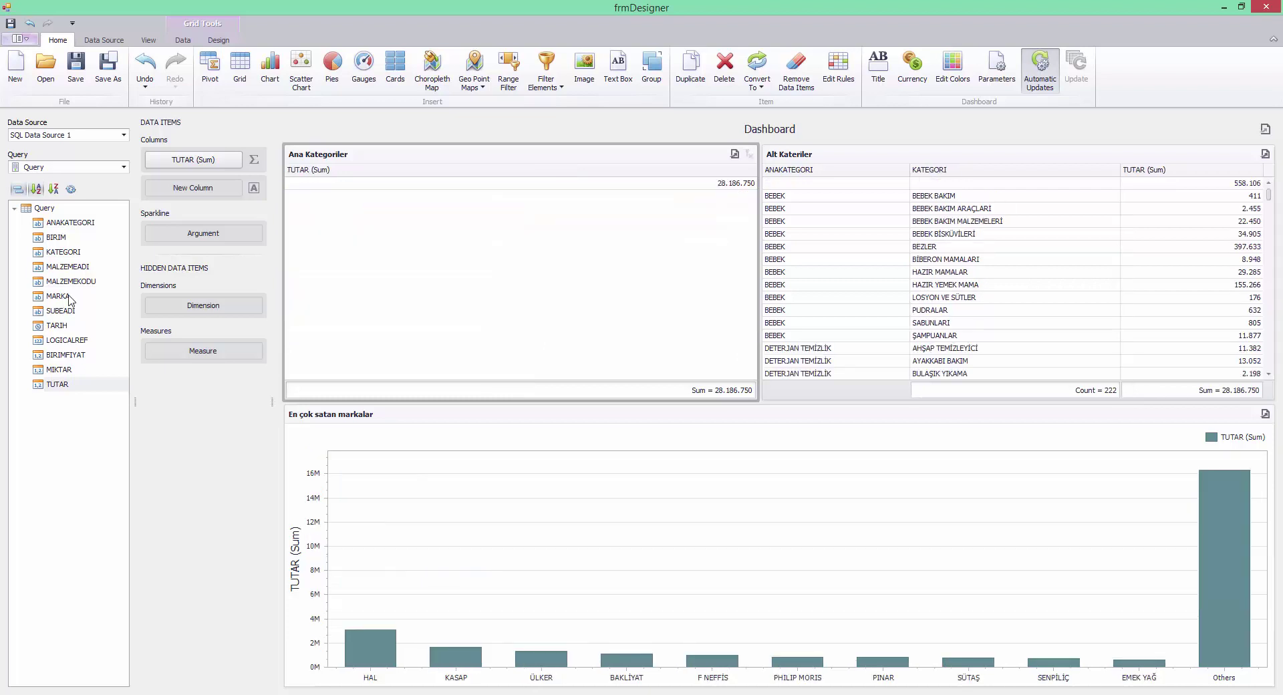
left_click_drag(69, 299, 187, 233)
left_click(449, 510)
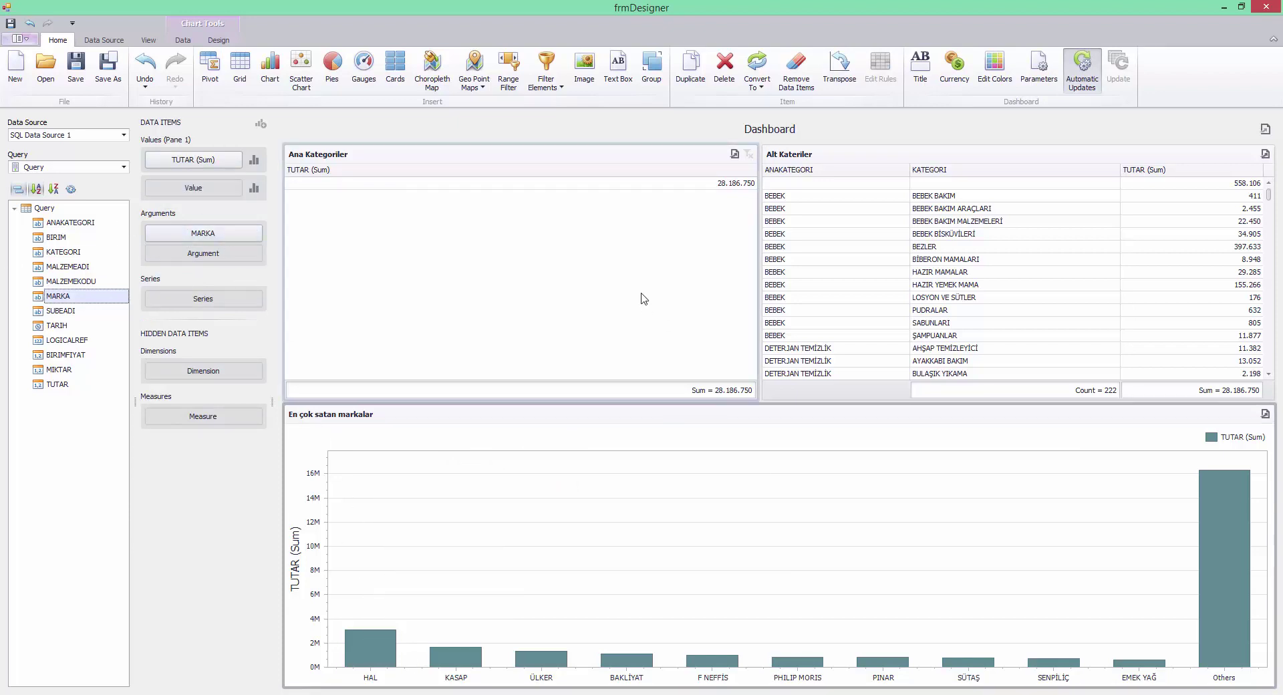
left_click(367, 237)
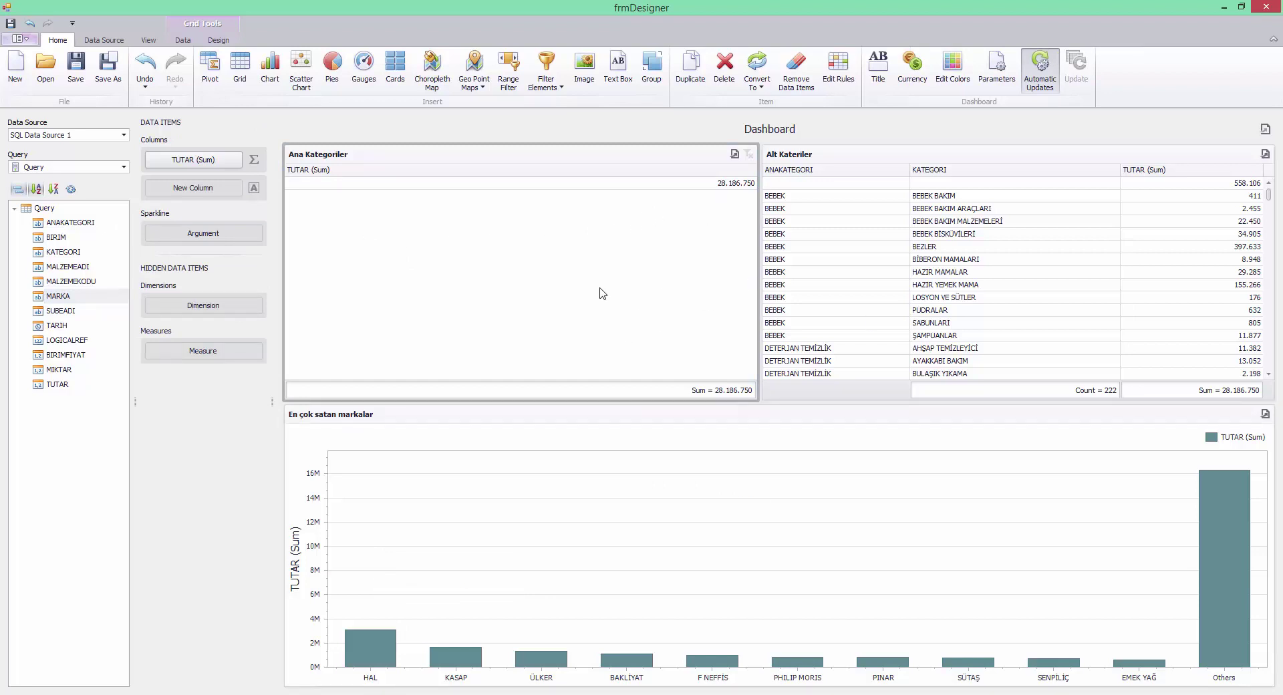
left_click(143, 67)
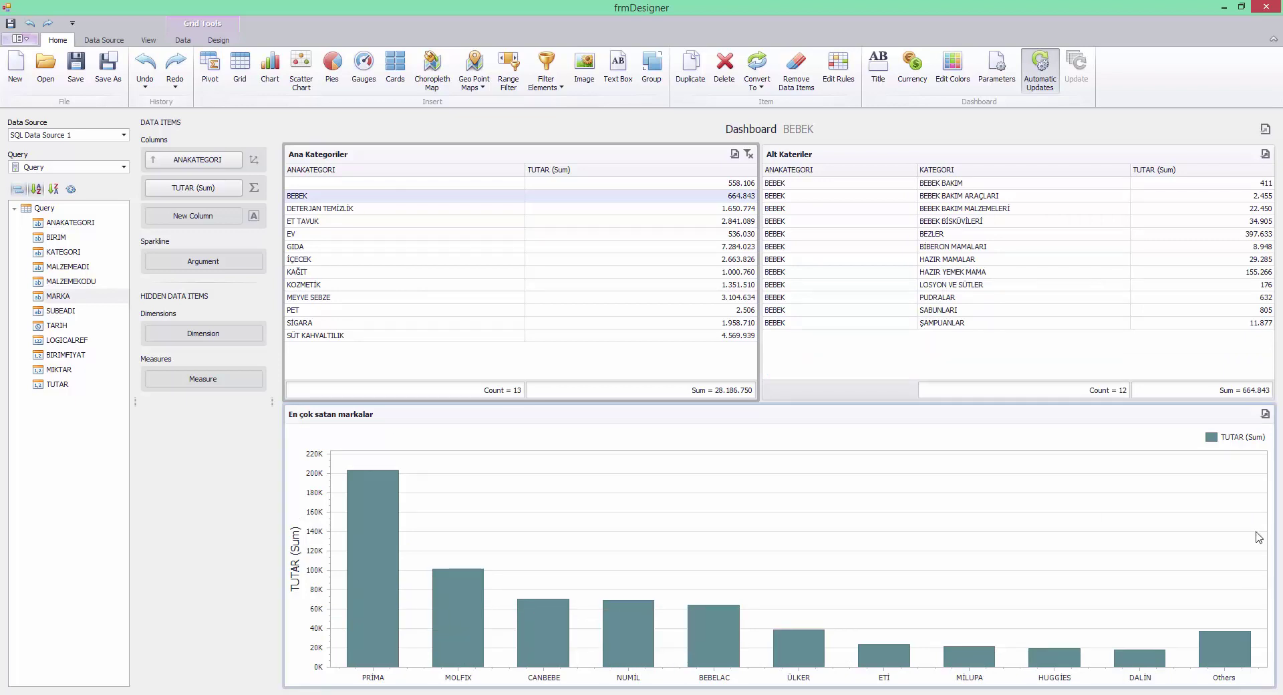
Step: Switch the main category filter between DETERJAN TEMİZLİK and ET TAVUK, ending on DETERJAN TEMİZLİK
left_click(398, 214)
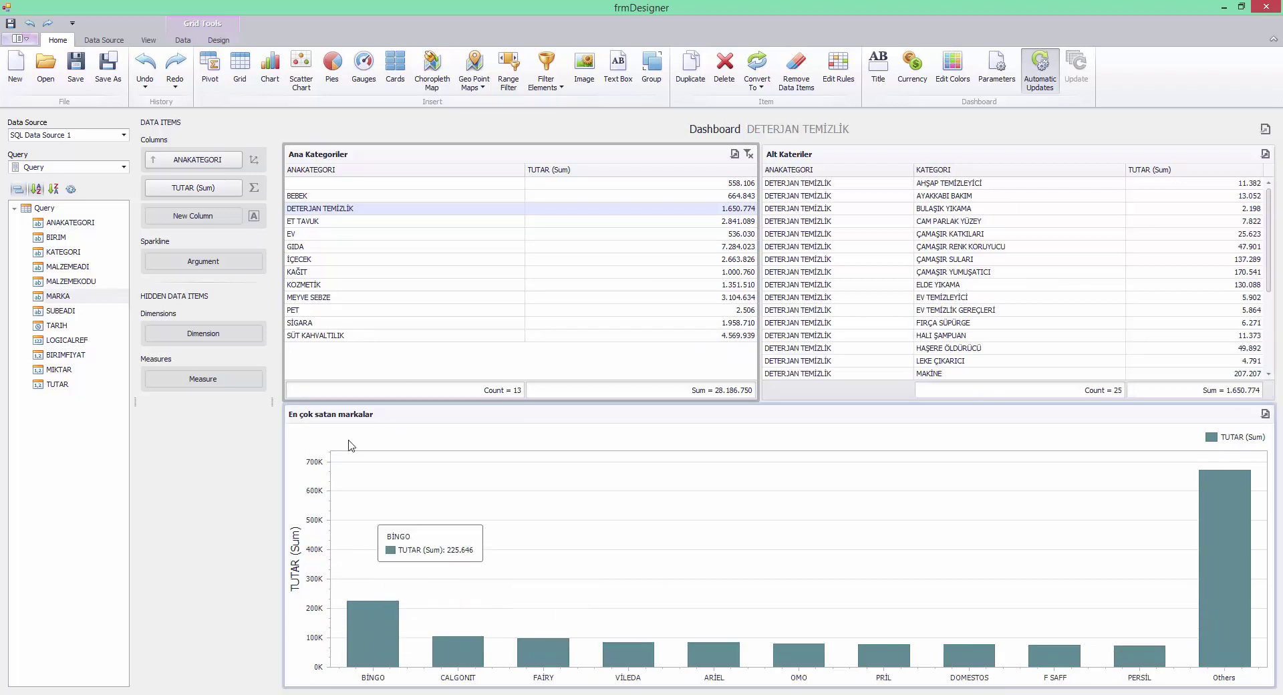
left_click(311, 221)
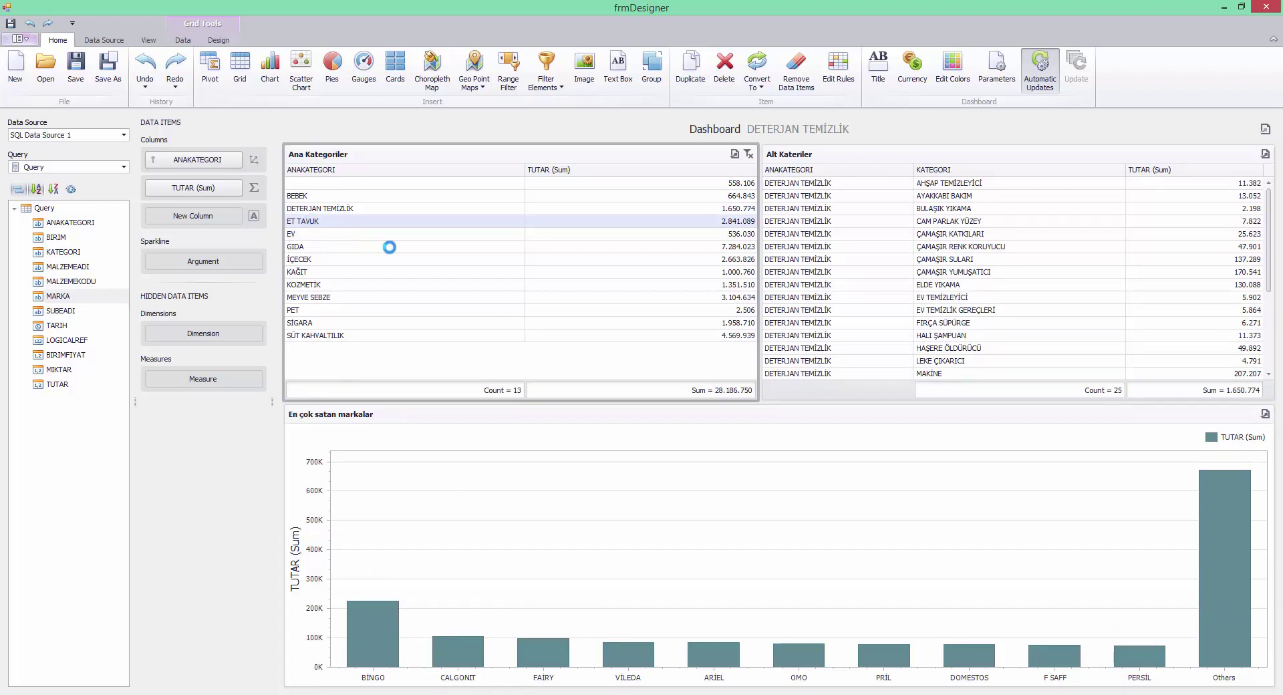
left_click(340, 209)
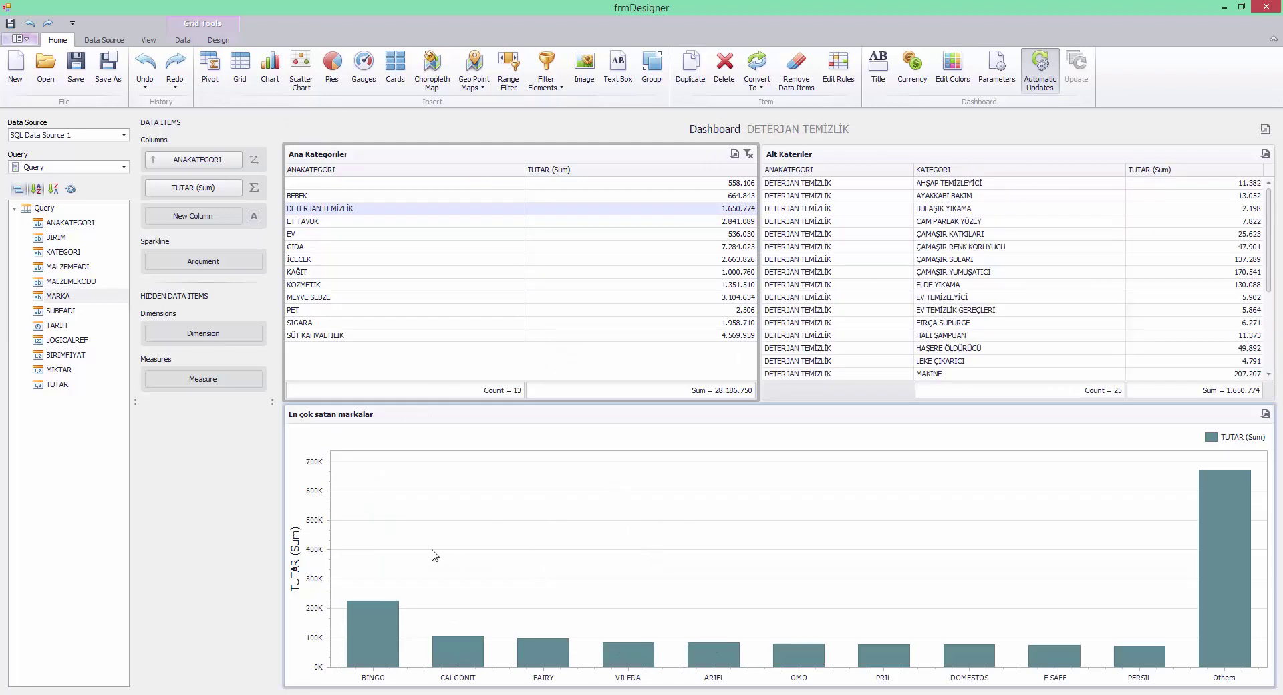
Step: Duplicate the En çok satan markalar chart and try to rename the copy
right_click(465, 417)
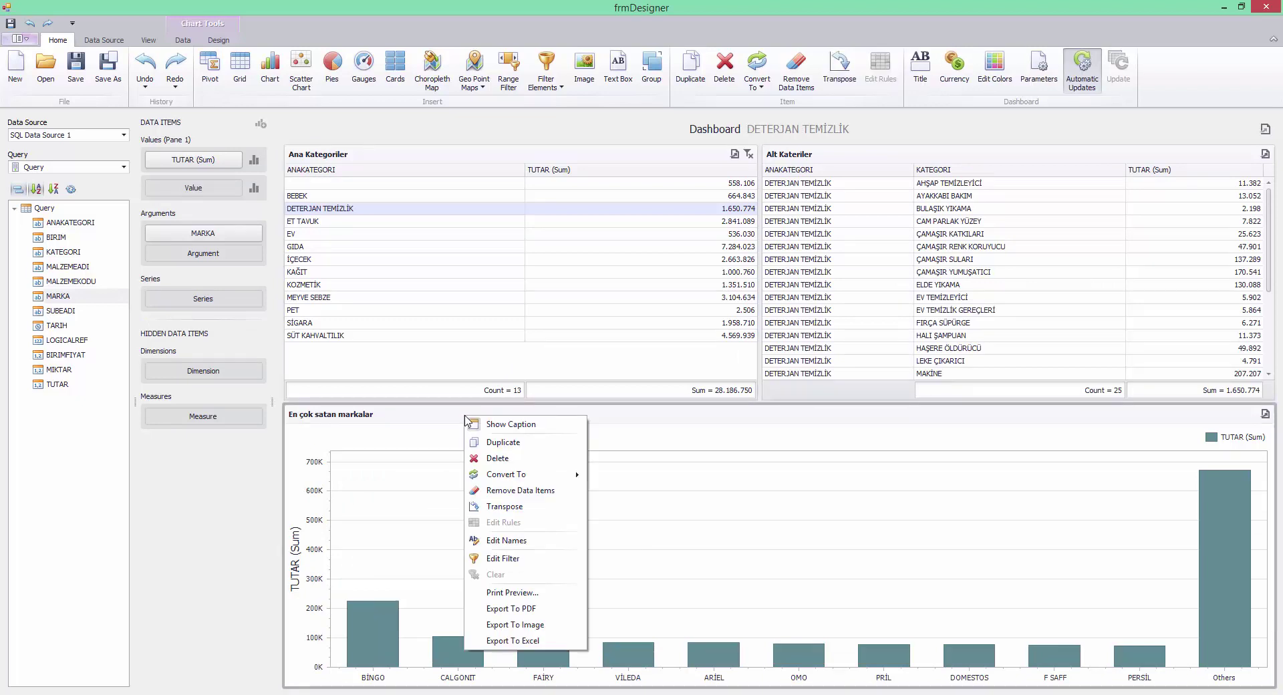
left_click(494, 447)
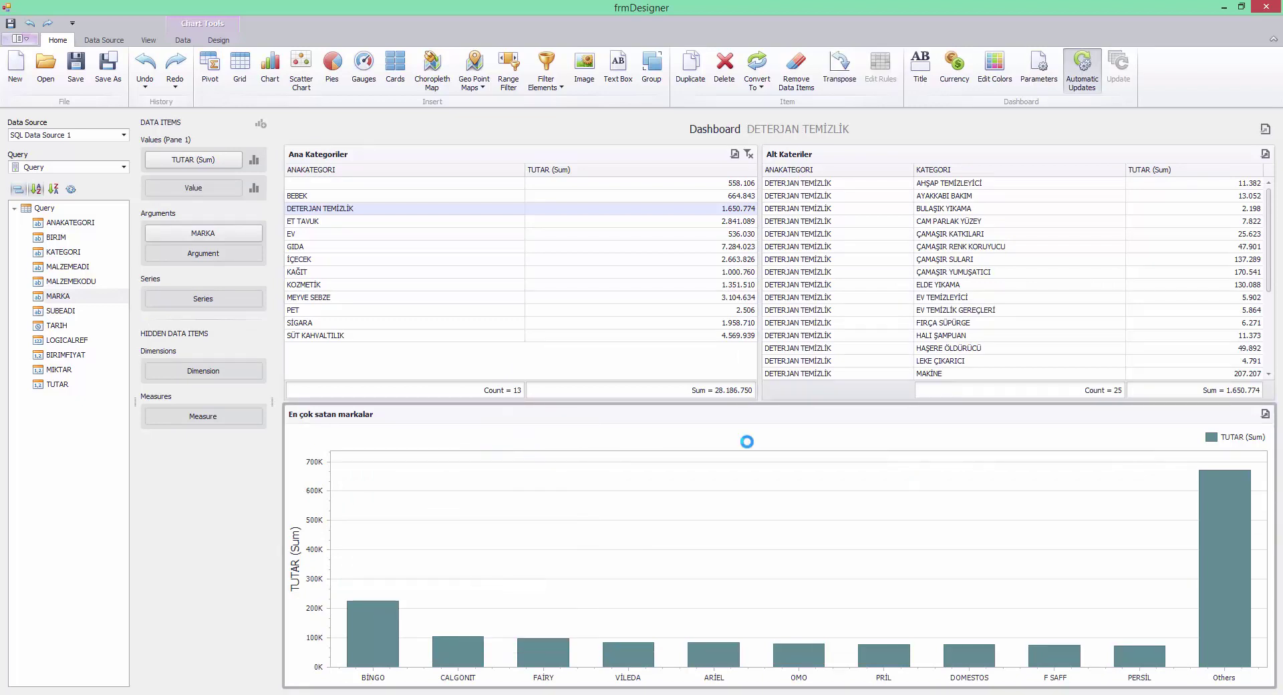
right_click(858, 433)
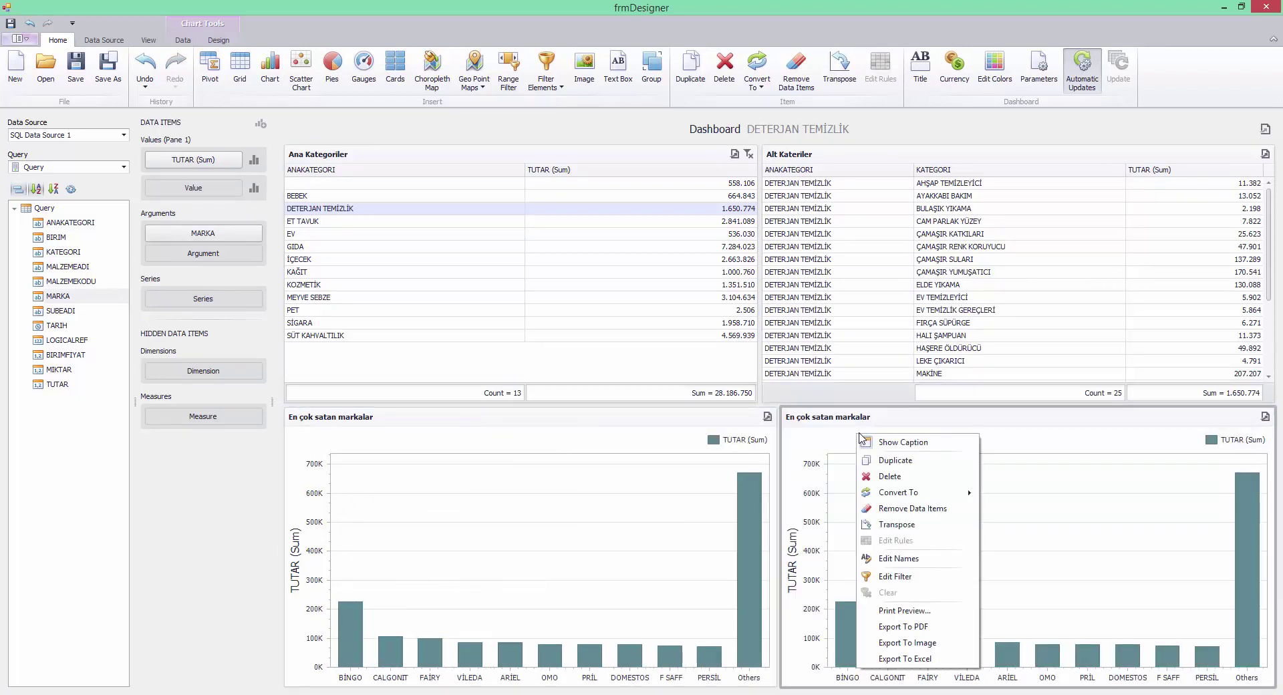
left_click(909, 559)
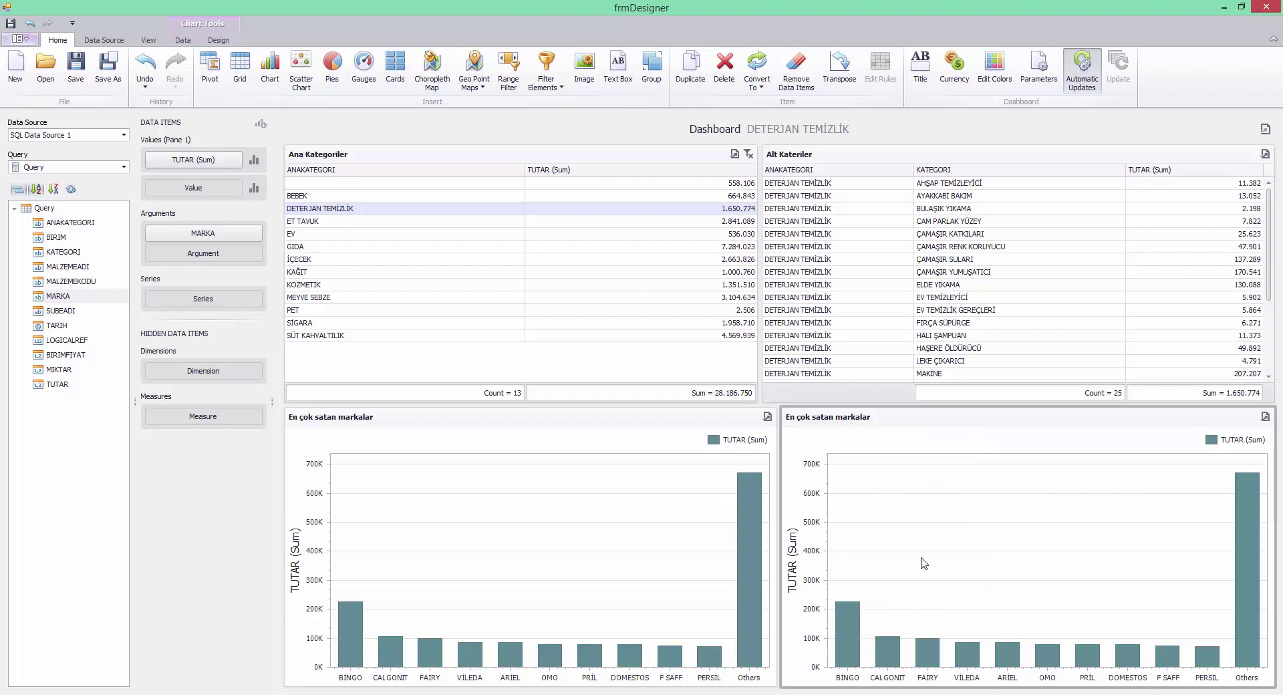
type("En")
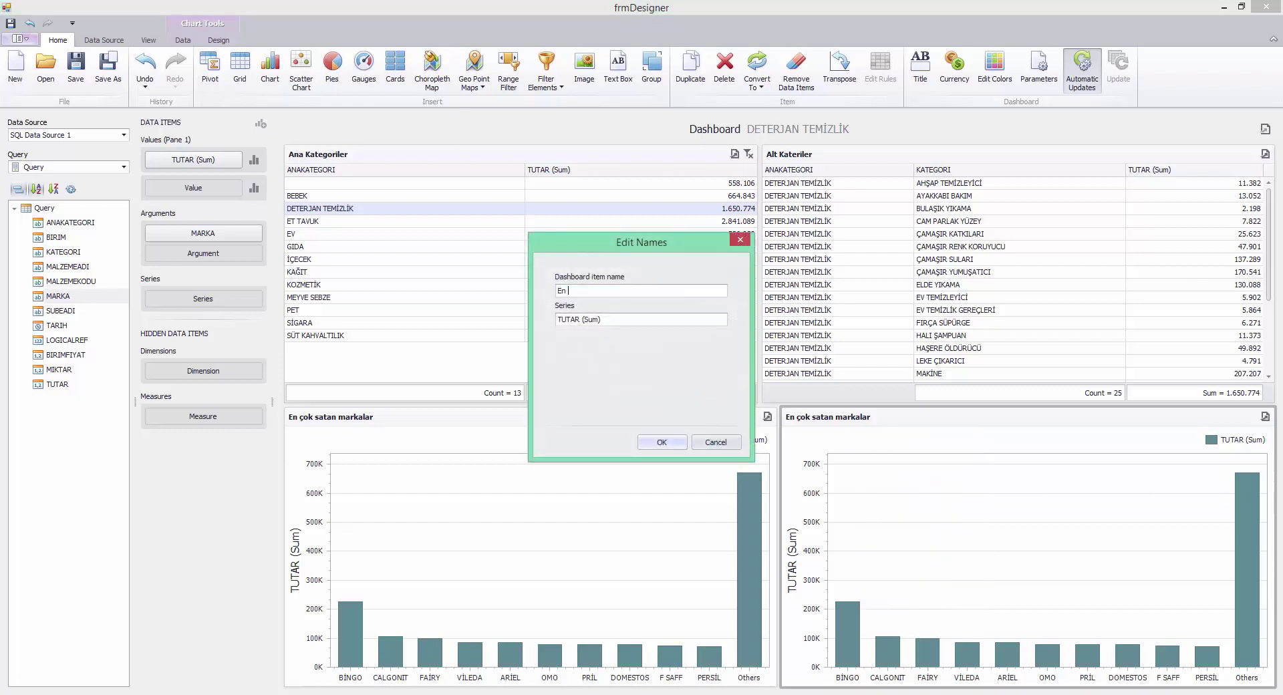
key("Escape")
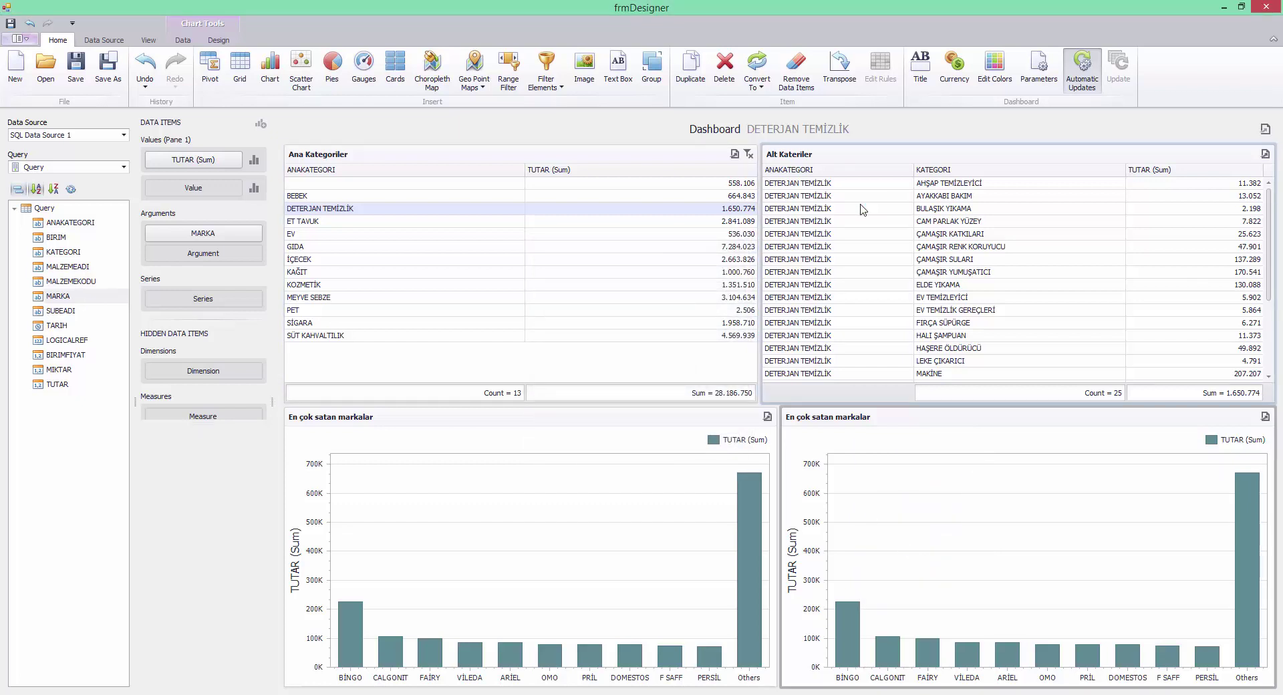
right_click(858, 207)
left_click(519, 183)
right_click(519, 183)
left_click(568, 213)
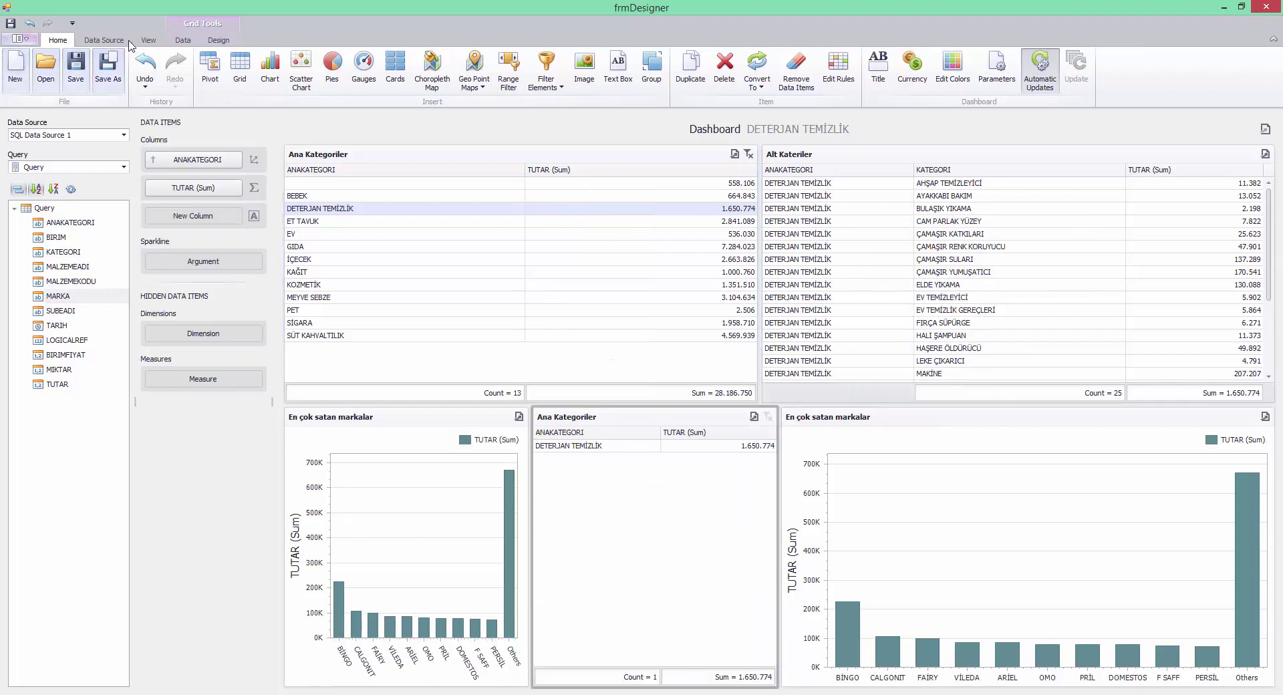
left_click(145, 64)
Step: Duplicate the Alt Kateriler grid and delete the duplicated En çok satan markalar chart beside it
left_click(829, 155)
right_click(830, 156)
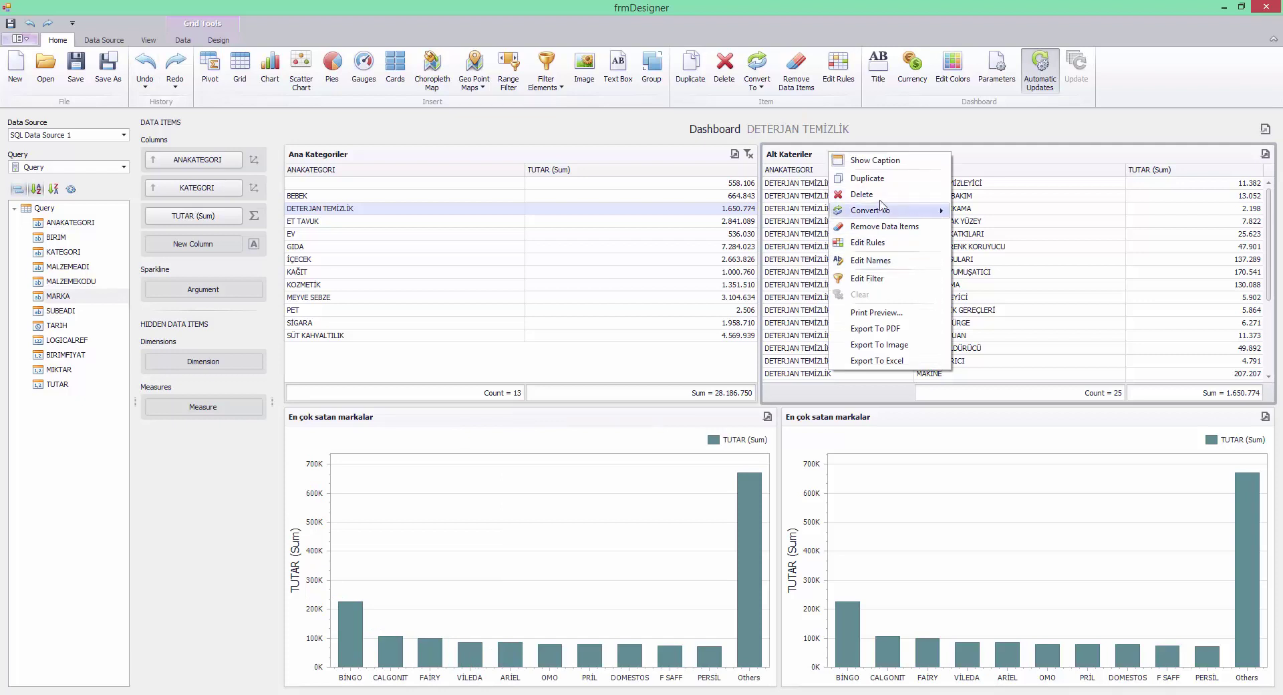
left_click(869, 178)
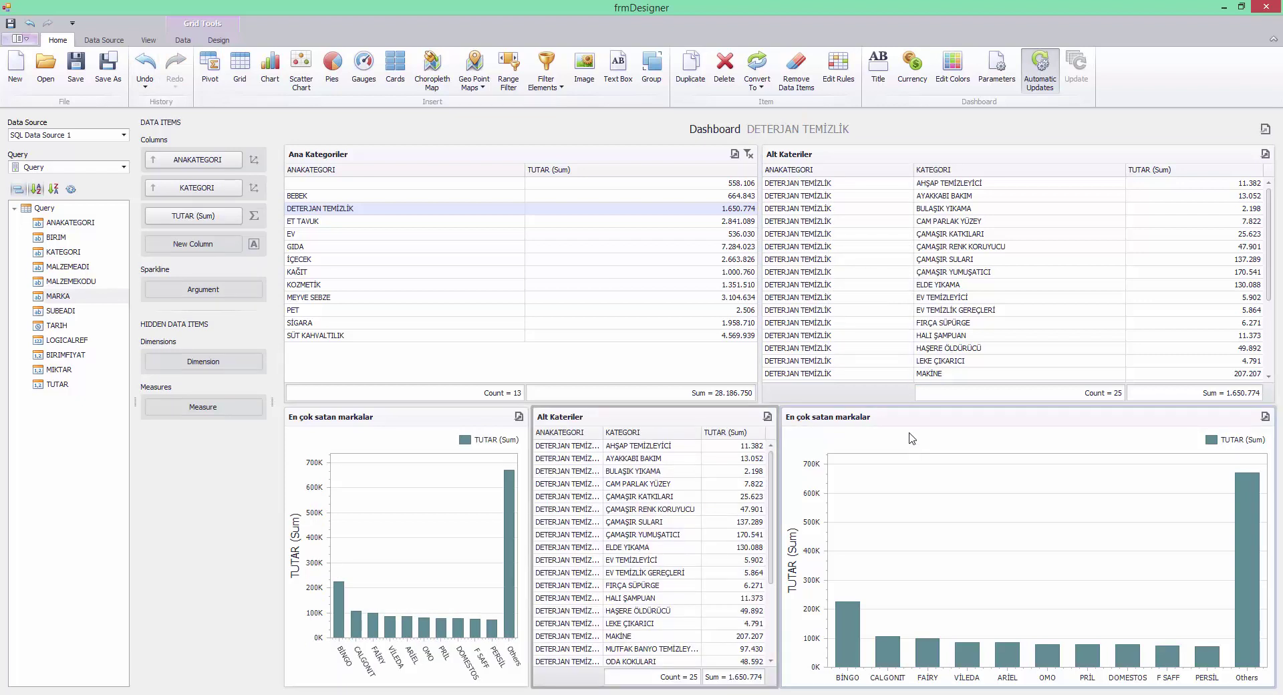
left_click(912, 438)
key("Delete")
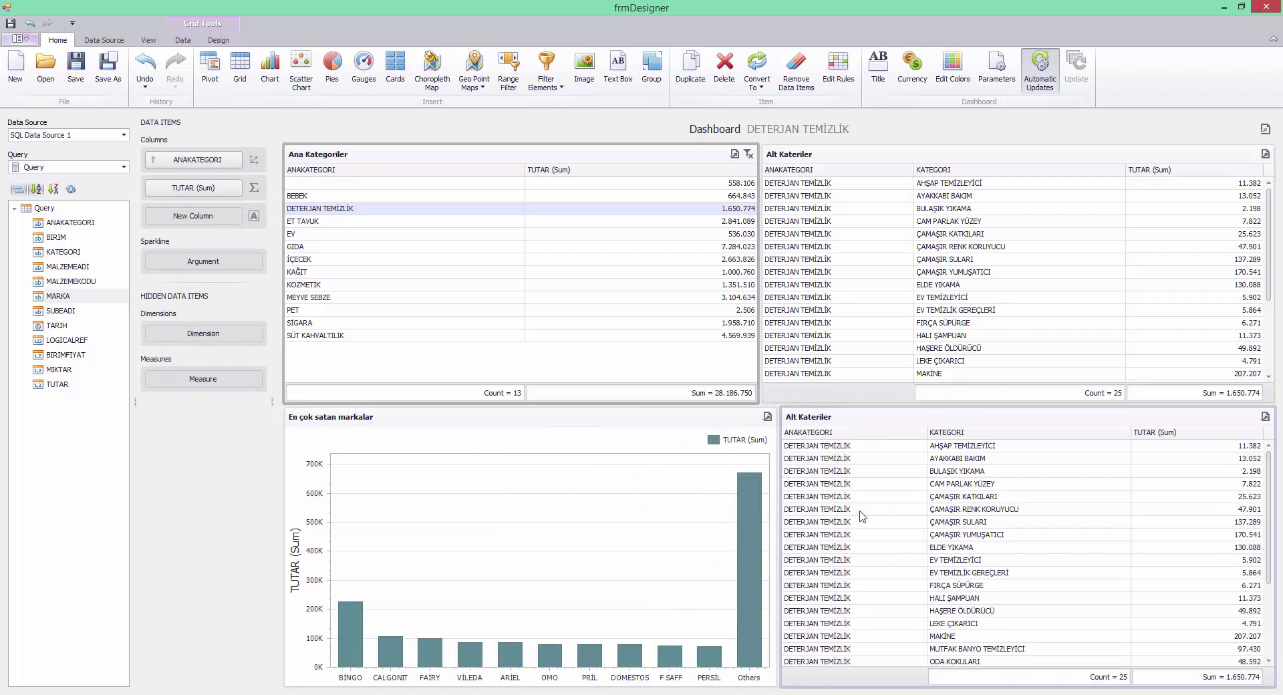
Step: Replace the ANAKATEGORI and KATEGORI columns of the duplicated Alt Kateriler grid with MALZEMEADI
left_click_drag(188, 160, 40, 252)
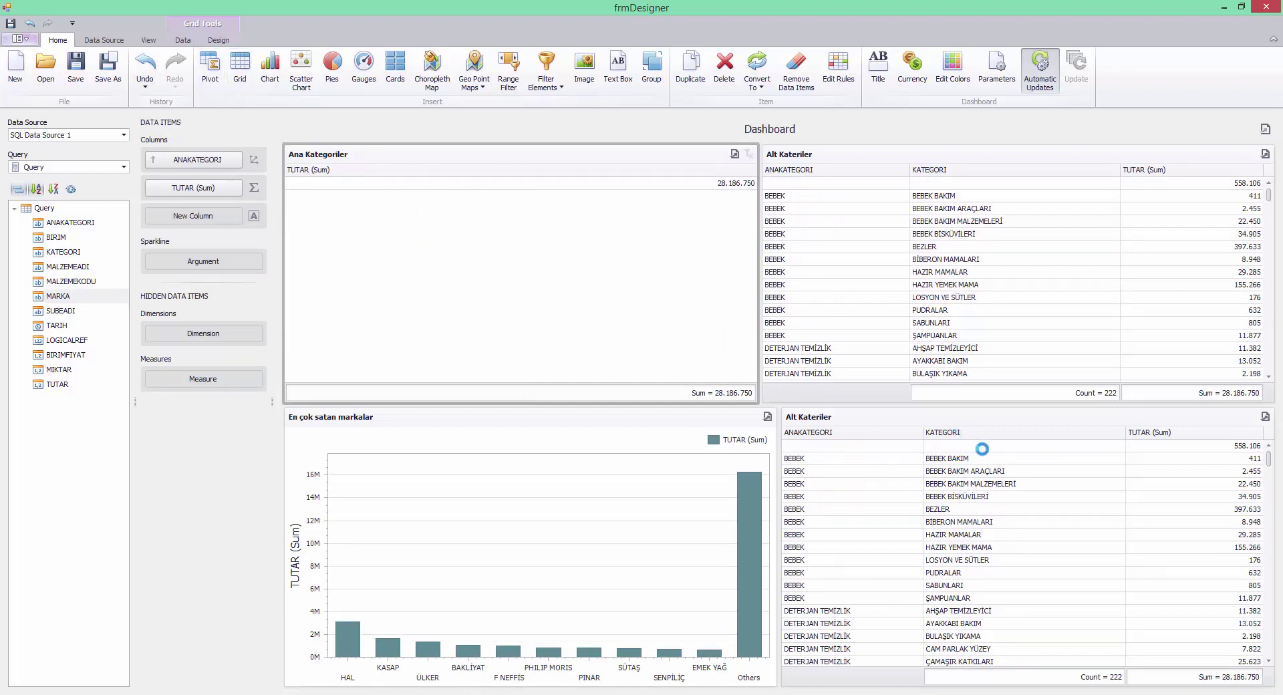
left_click(988, 419)
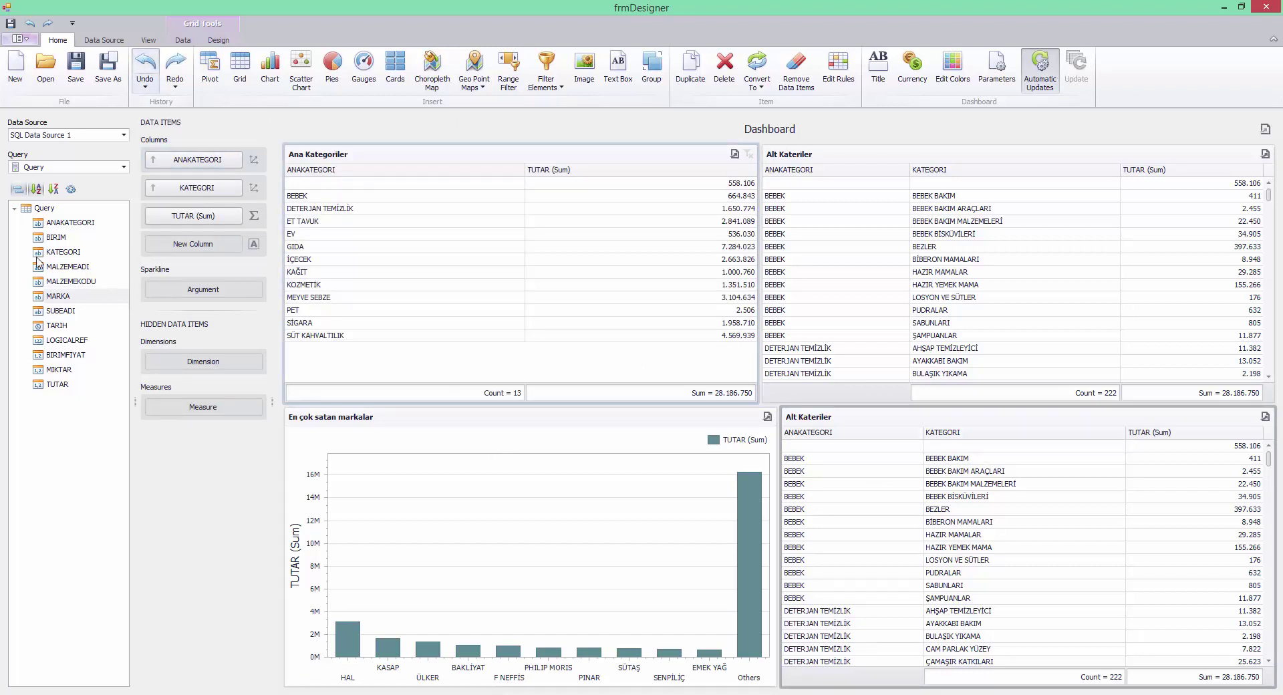
left_click_drag(194, 189, 195, 161)
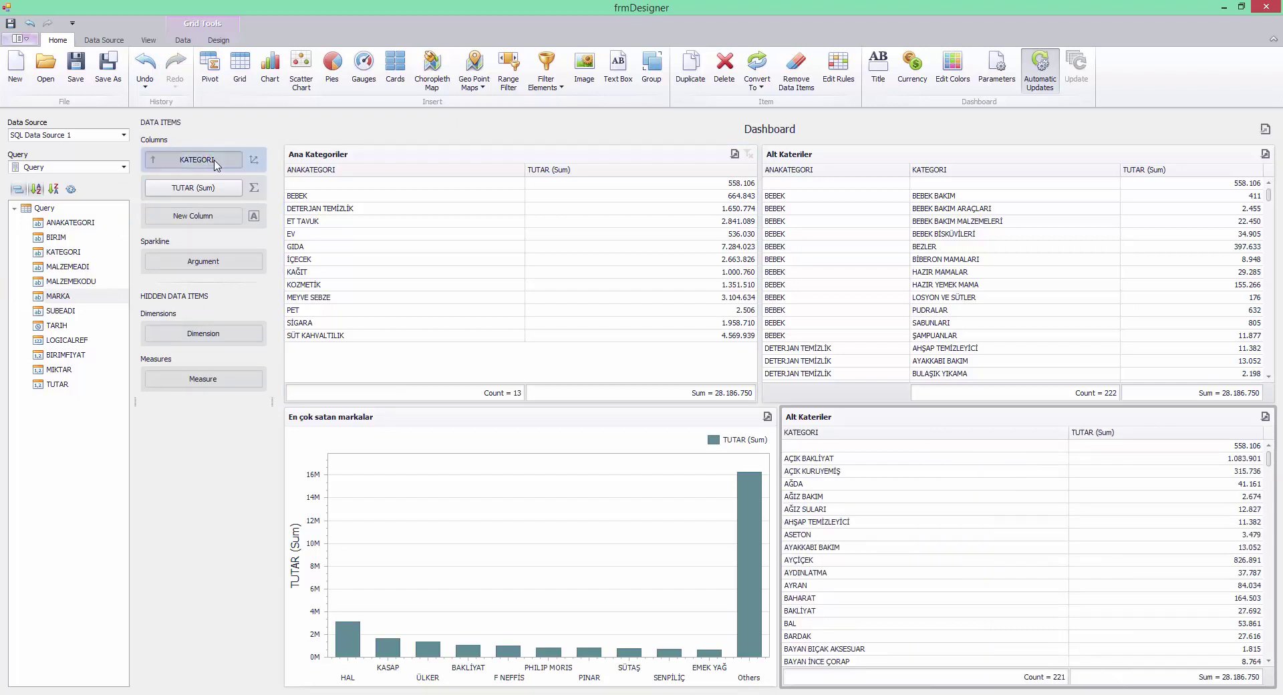
mouse_move(214, 162)
left_mouse_down()
mouse_move(12, 254)
mouse_move(110, 240)
mouse_move(194, 149)
left_mouse_up()
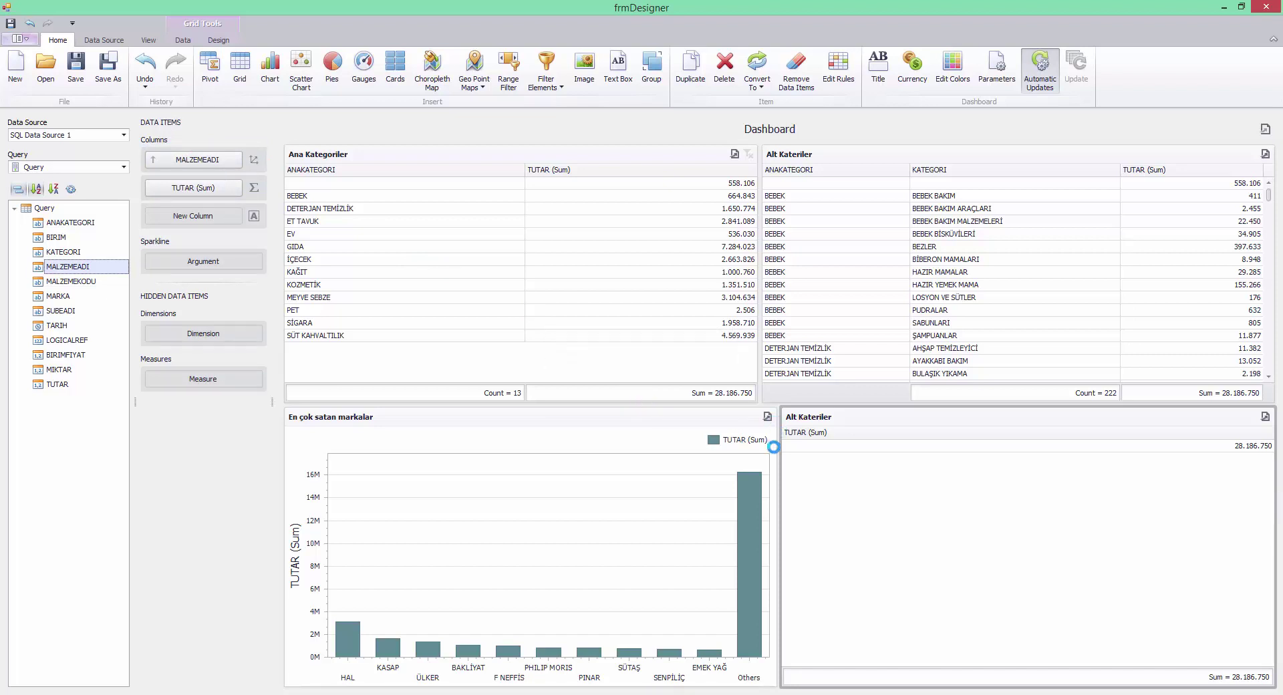
Step: Widen the duplicated grid to line up with the grid above it and add a Count total to its MALZEMEADI column
mouse_move(777, 453)
left_mouse_down()
mouse_move(681, 455)
mouse_move(760, 456)
left_mouse_up()
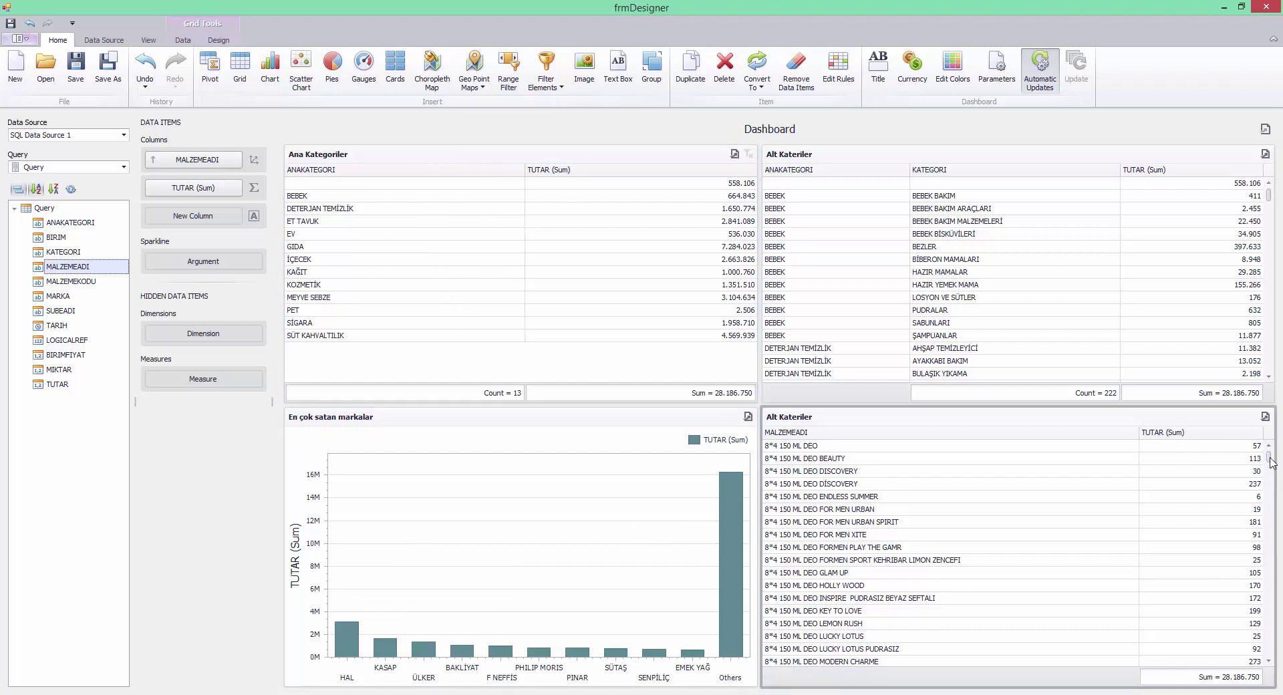
mouse_move(1269, 460)
left_mouse_down()
mouse_move(1269, 481)
mouse_move(1277, 442)
left_mouse_up()
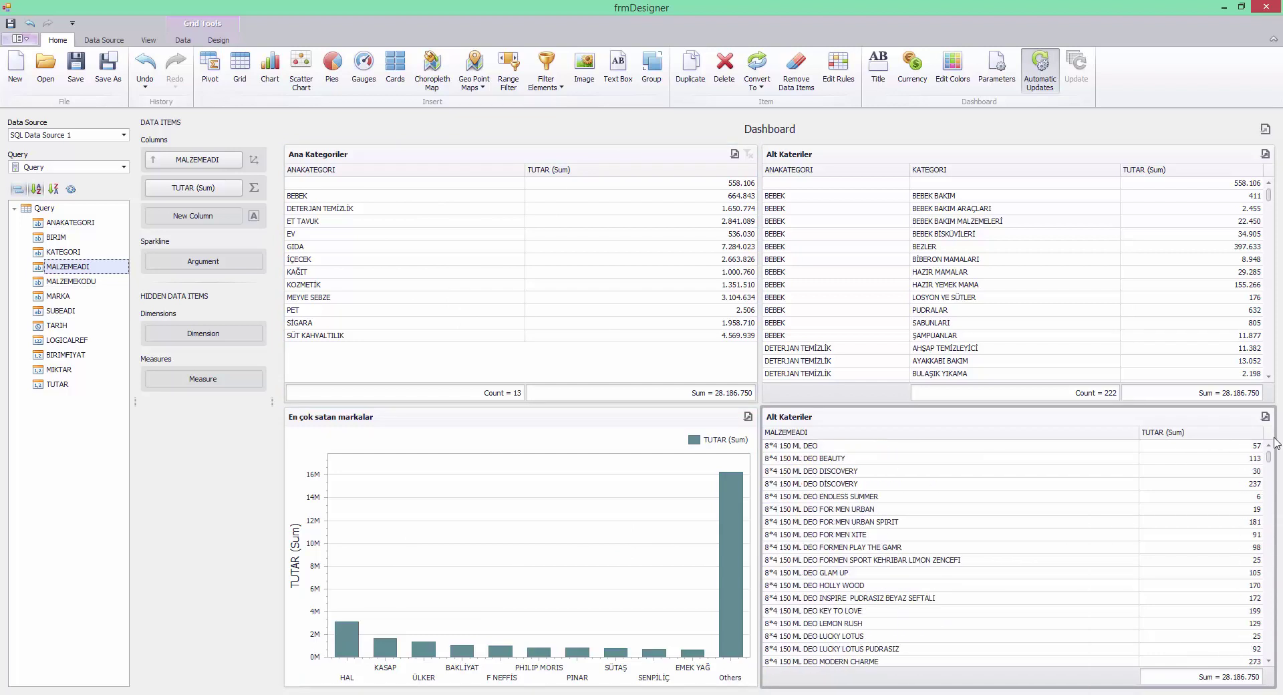
right_click(1019, 433)
mouse_move(1117, 547)
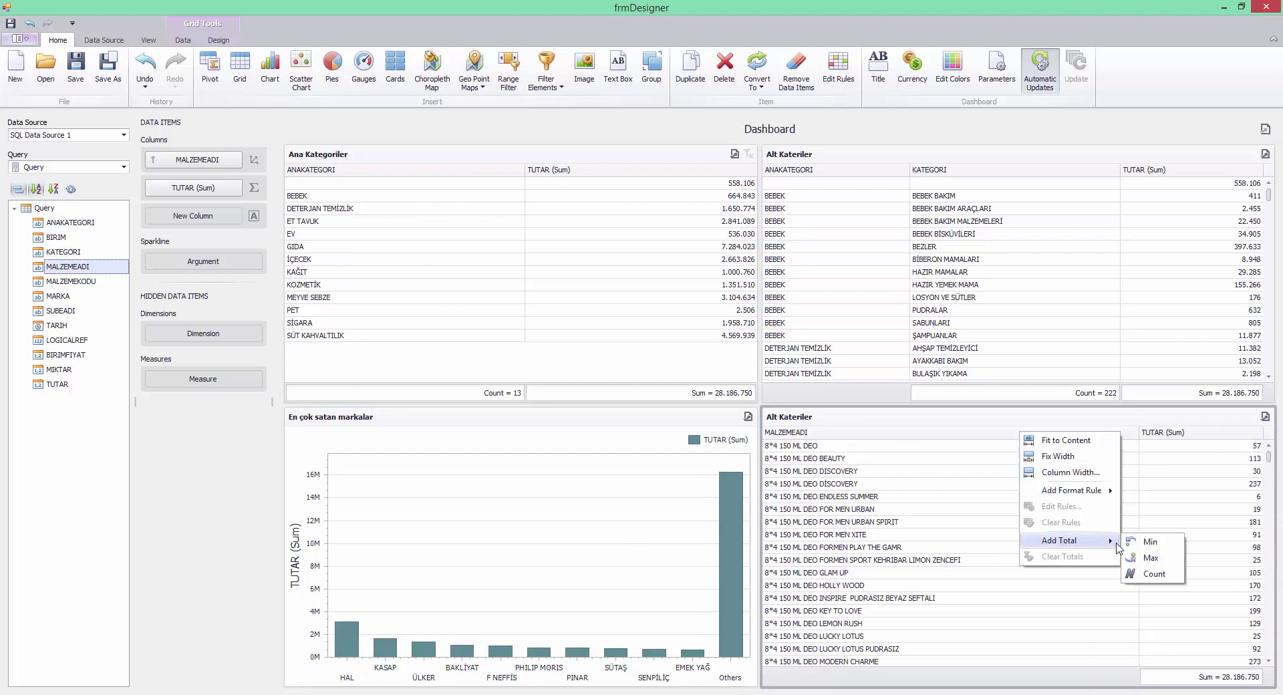
left_click(1155, 574)
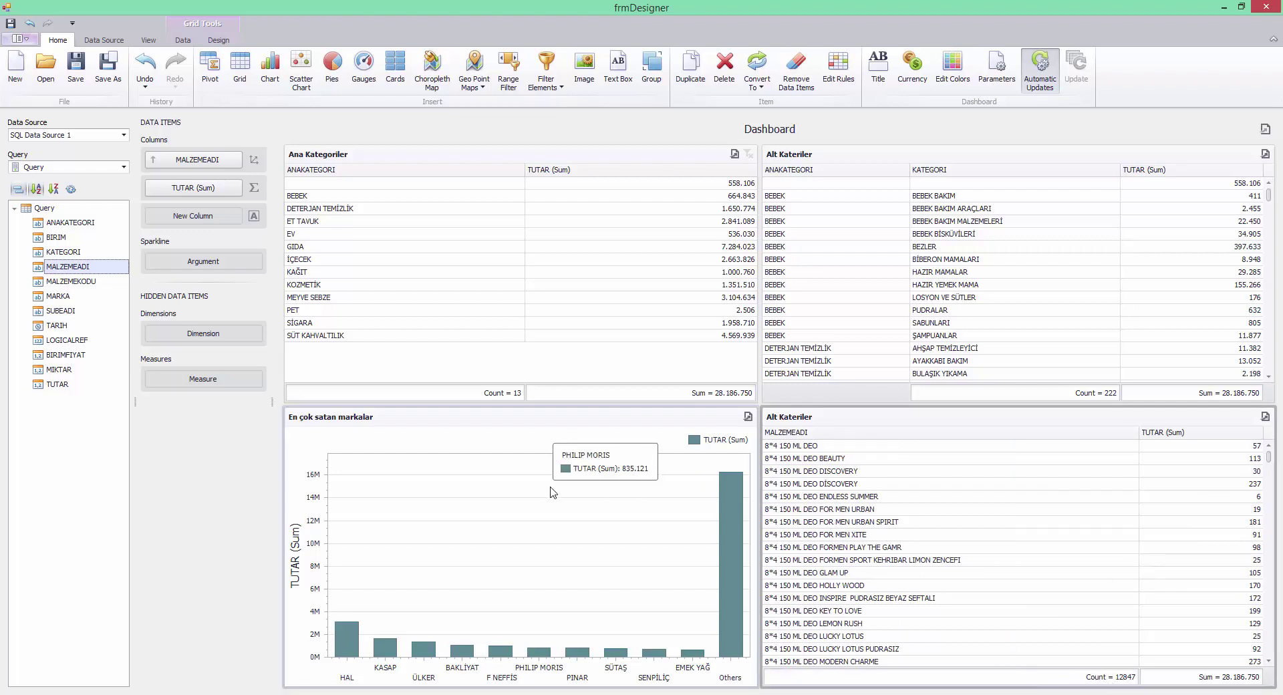
Step: Sort the product grid's MALZEMEADI column by TUTAR (Sum) in descending order and filter the dashboard by BEBEK
left_click(238, 188)
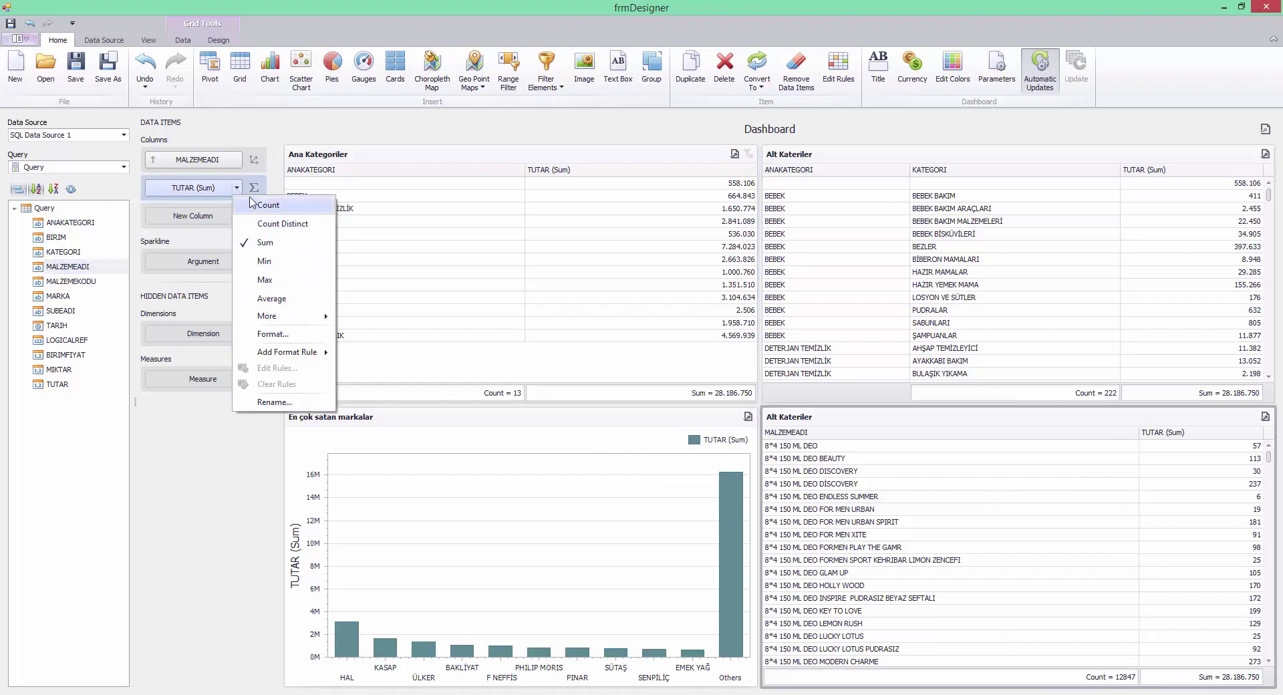
left_click(243, 164)
left_click(238, 160)
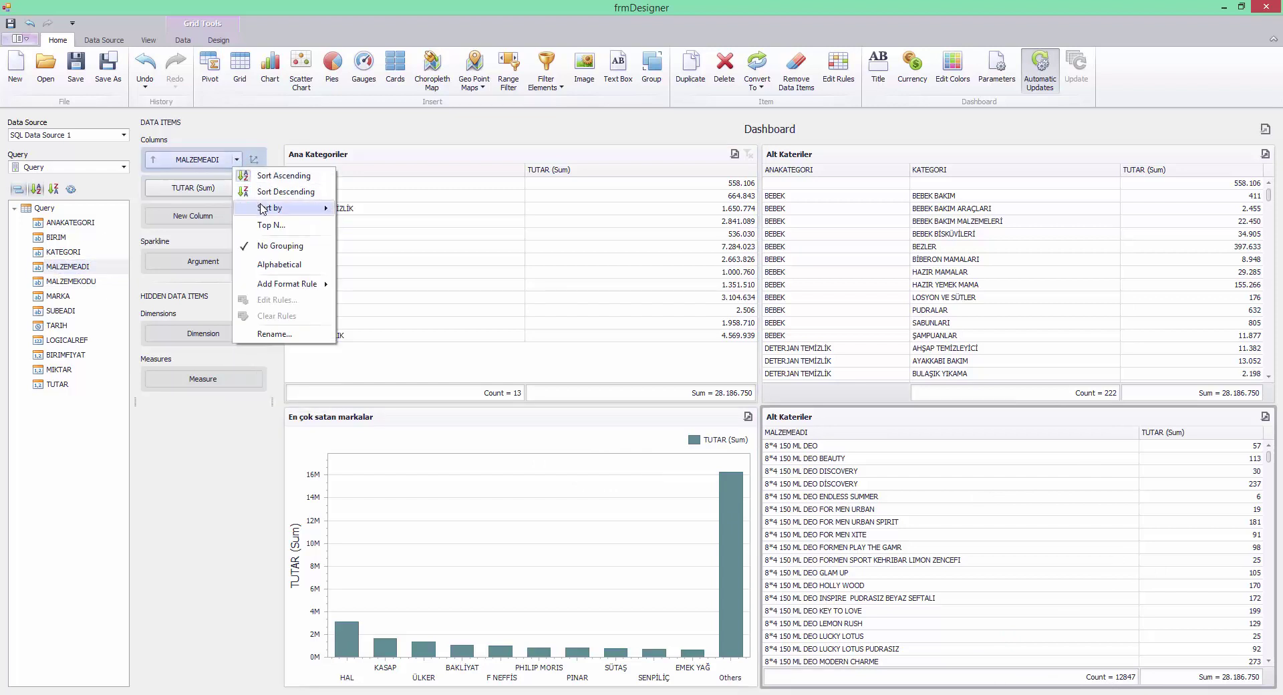
mouse_move(287, 208)
left_click(376, 225)
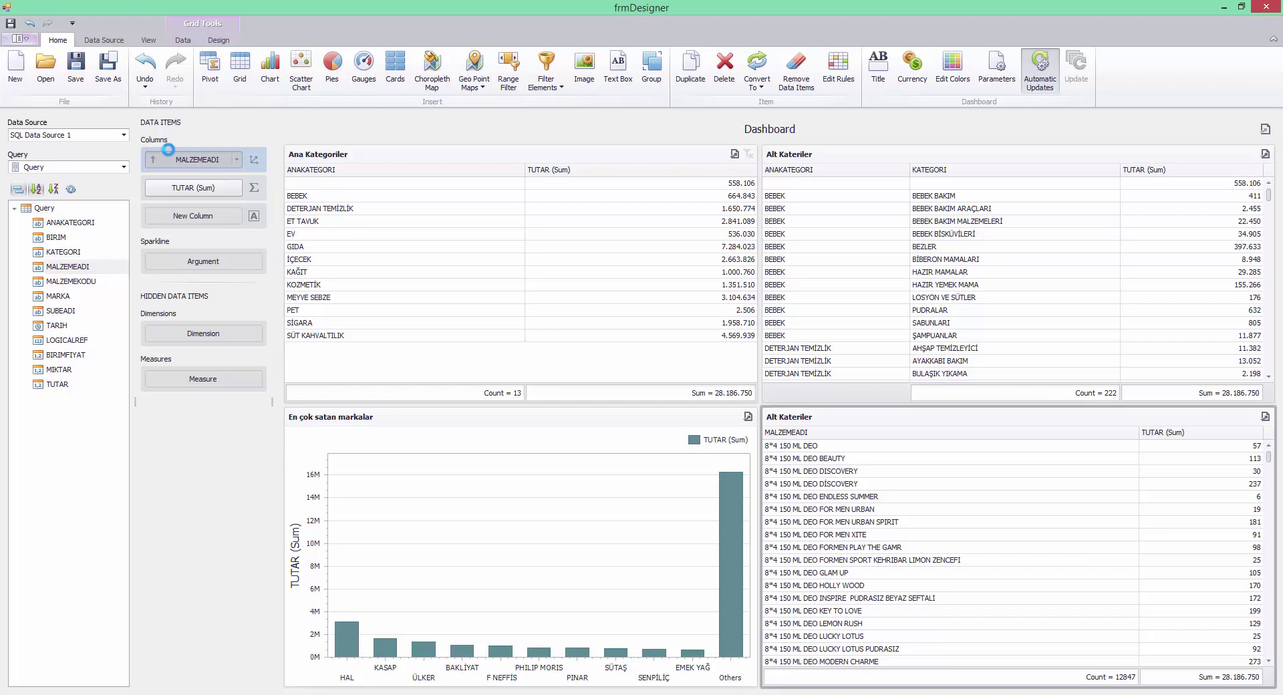
left_click(218, 162)
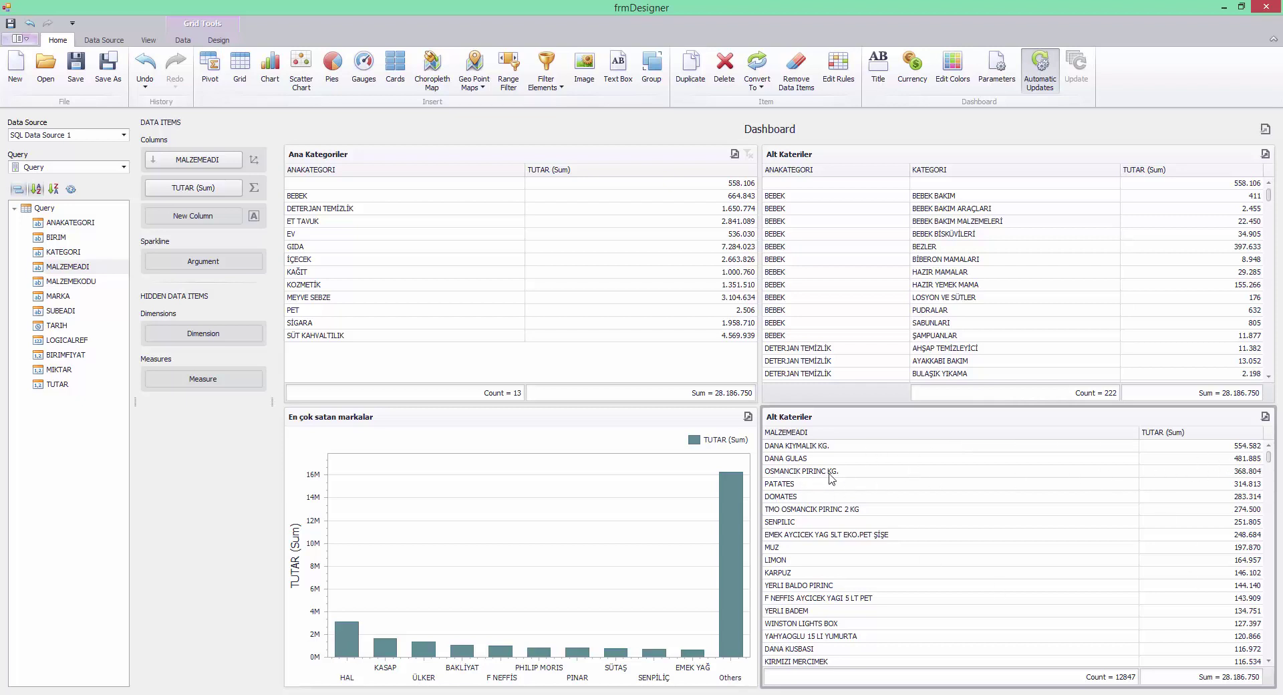
left_click(319, 201)
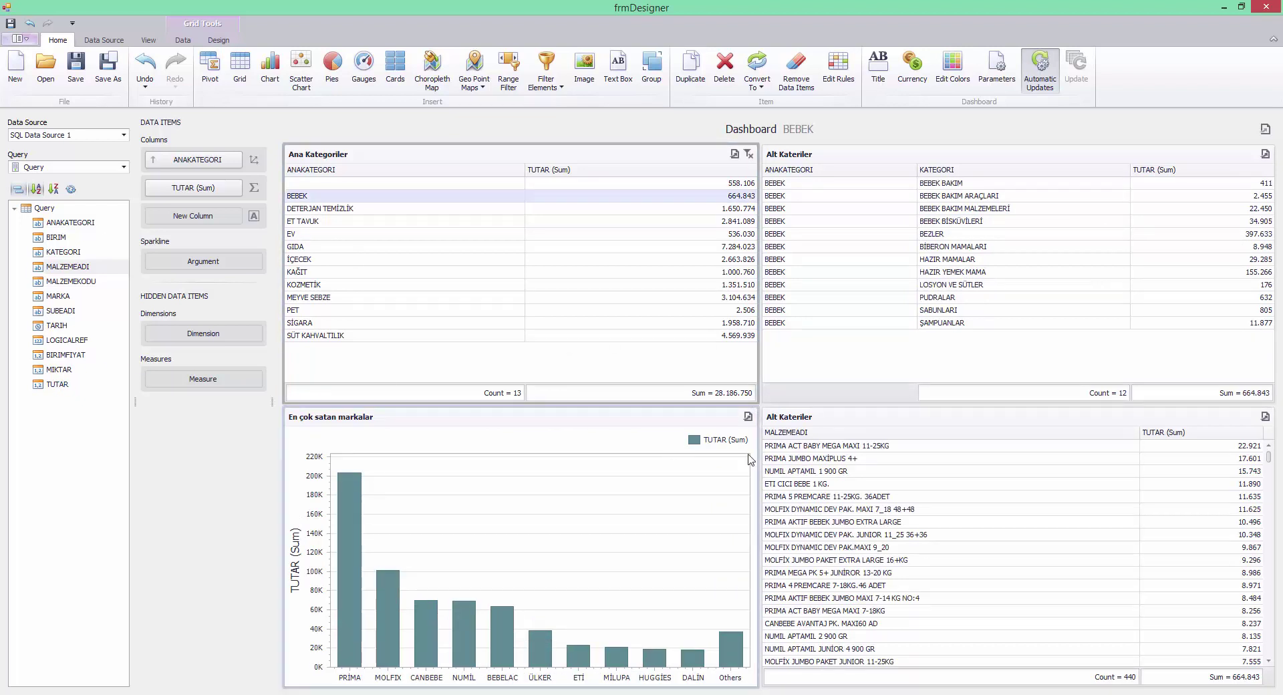
Step: Rename the product grid as En çok satan malzemeler
left_click(840, 419)
right_click(841, 419)
left_click(869, 527)
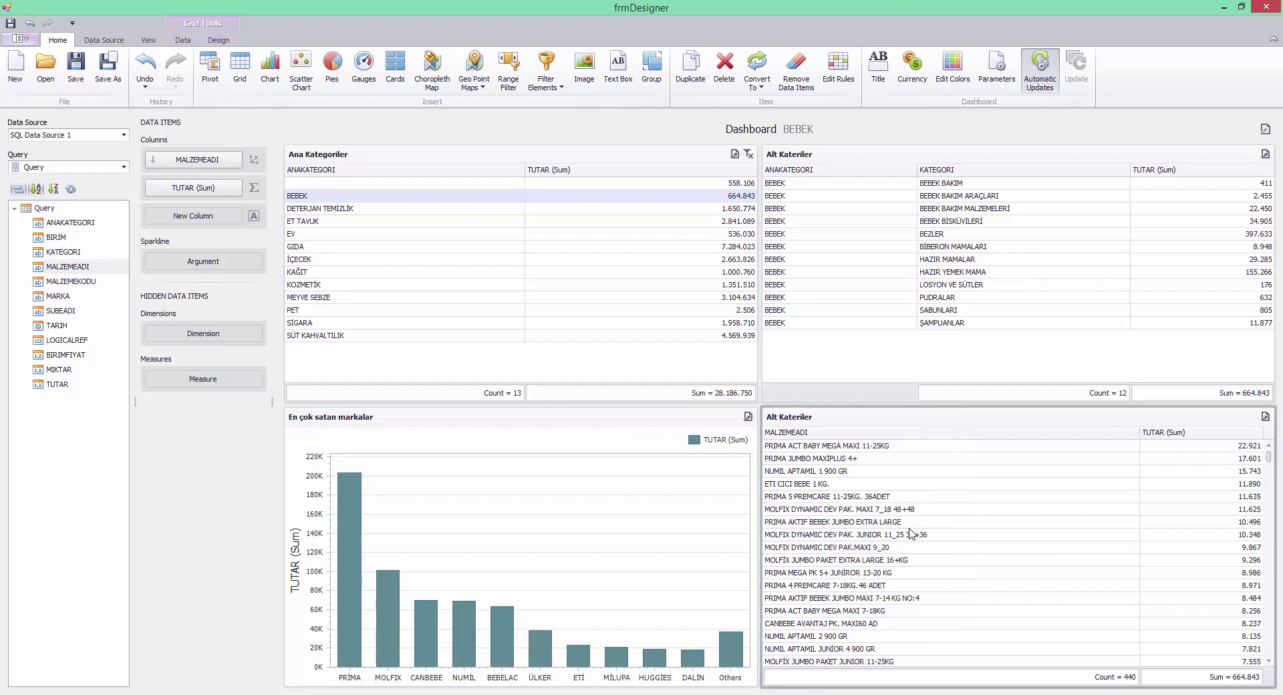
type("En çok satan")
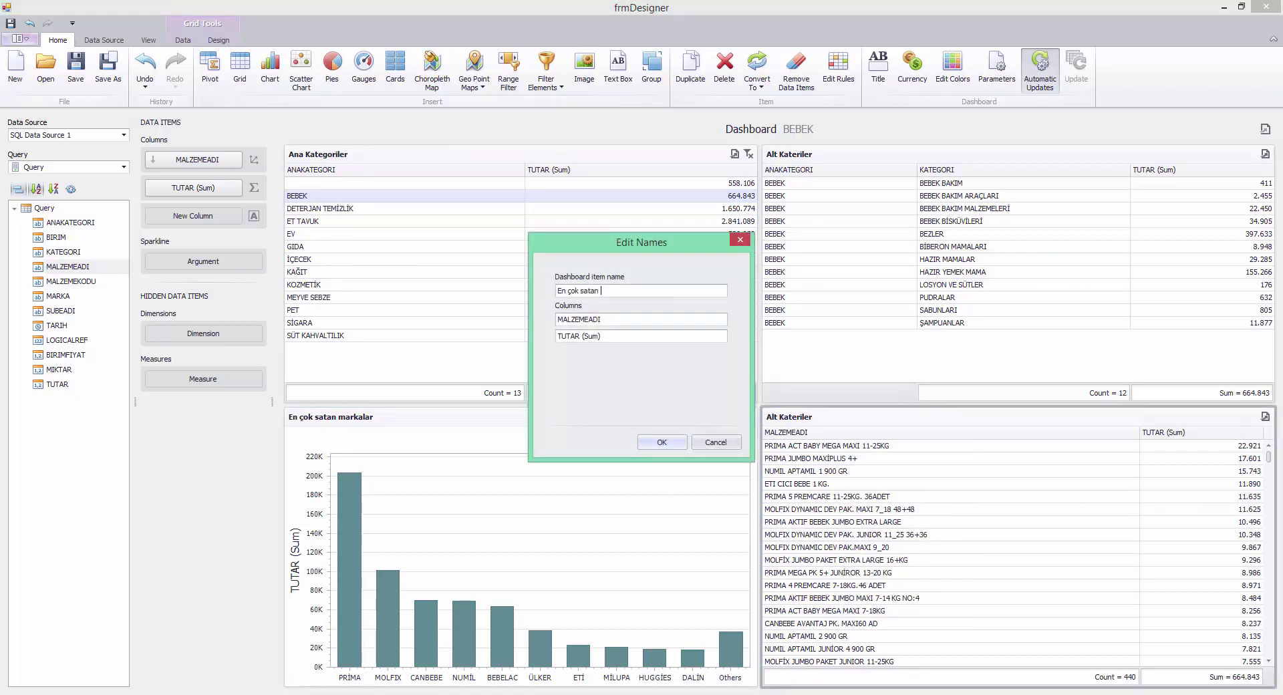
type(" malzemeler")
key("Return")
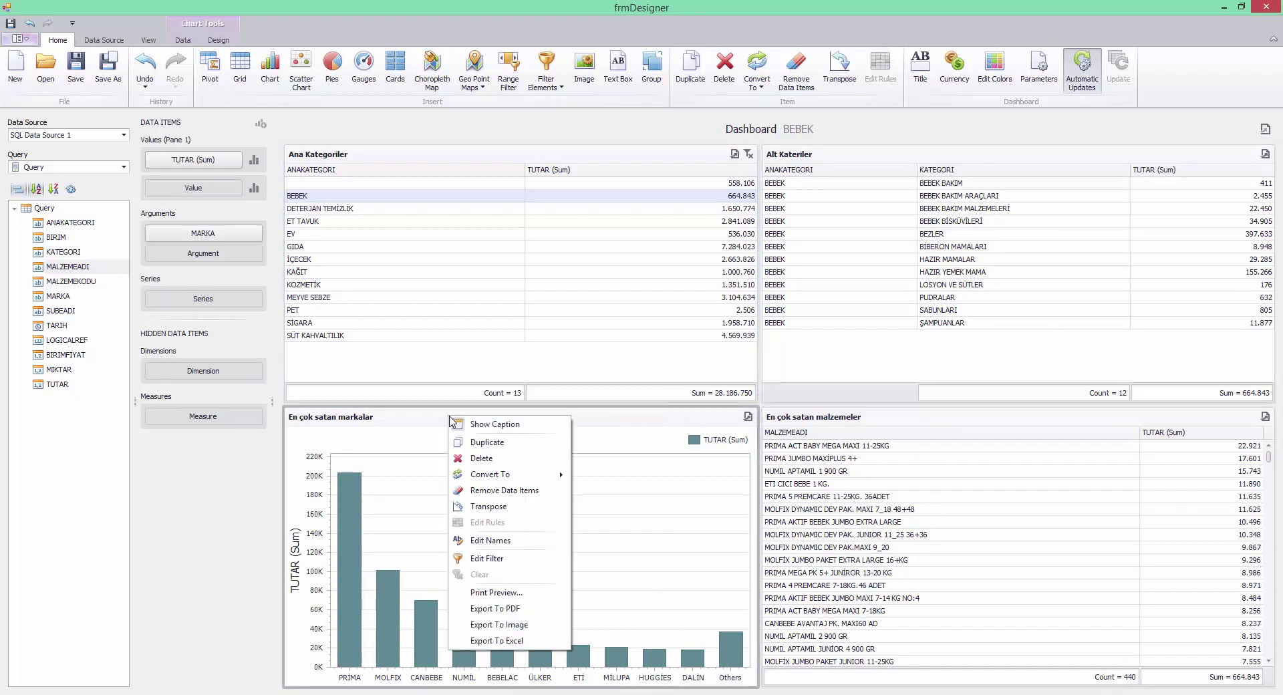
Step: Duplicate the En çok satan markalar chart and place the copy directly below the original
right_click(448, 416)
left_click(494, 443)
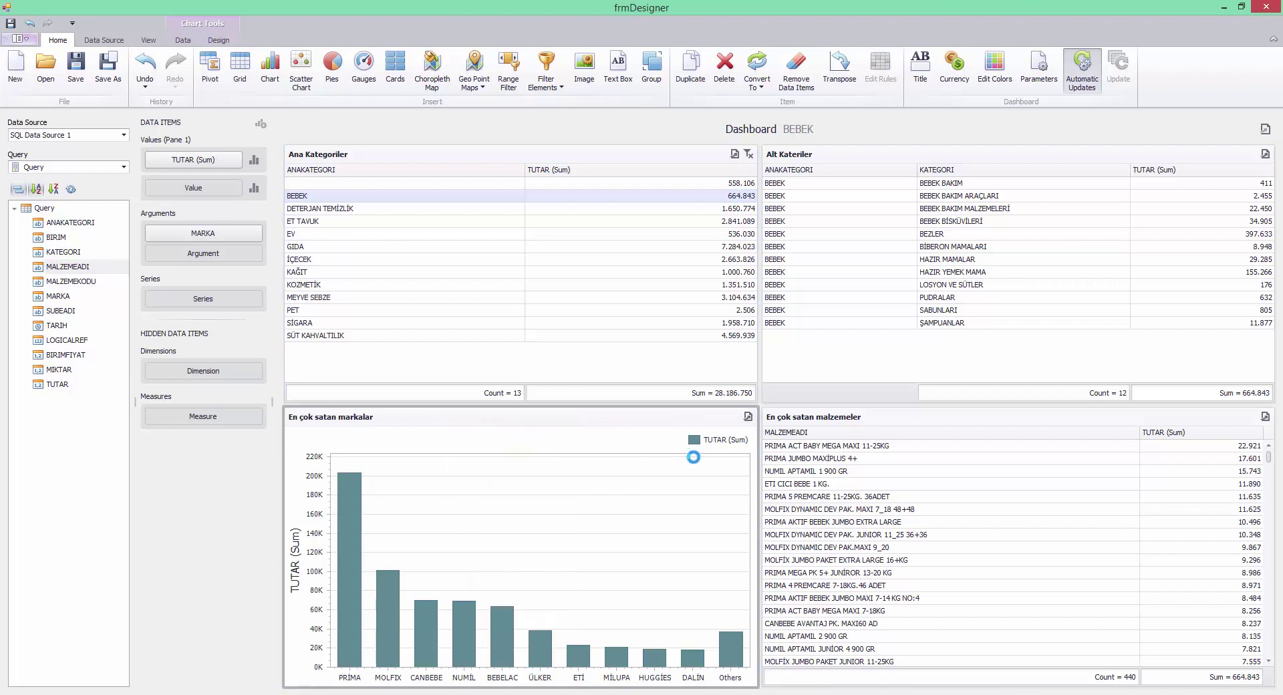
left_click_drag(1061, 426, 521, 676)
Step: Rename the duplicated chart as En çok satan şubeler
right_click(555, 563)
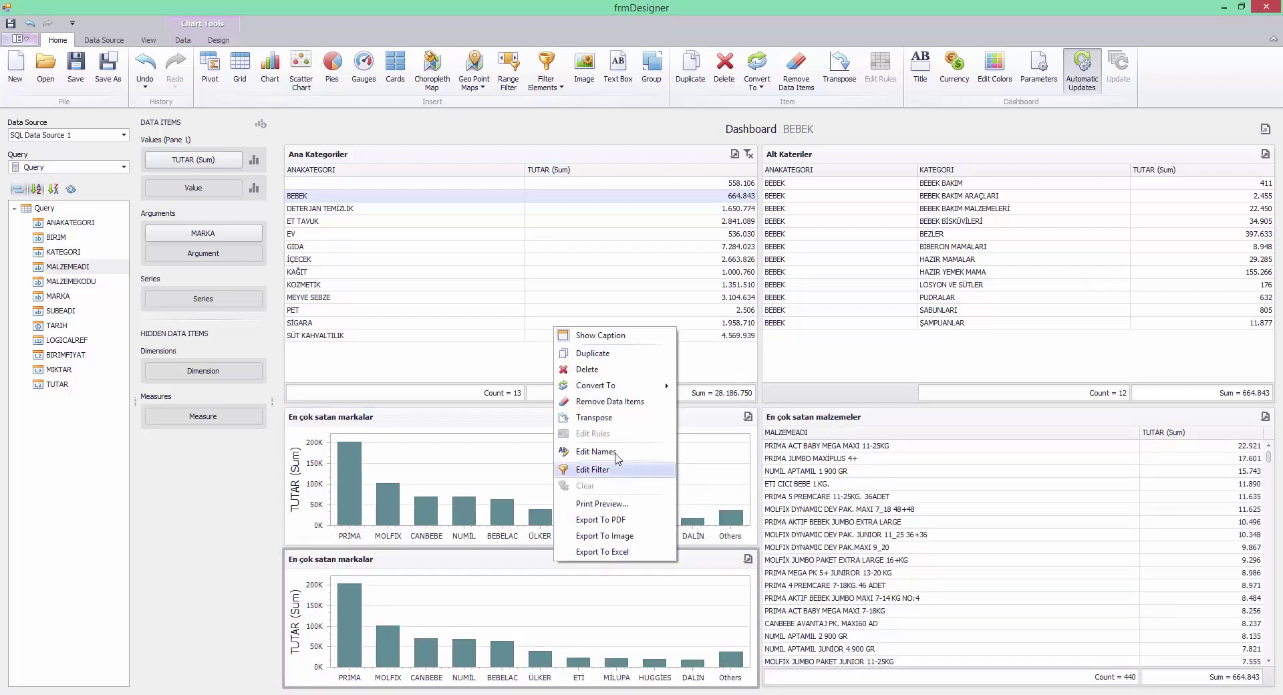
left_click(601, 452)
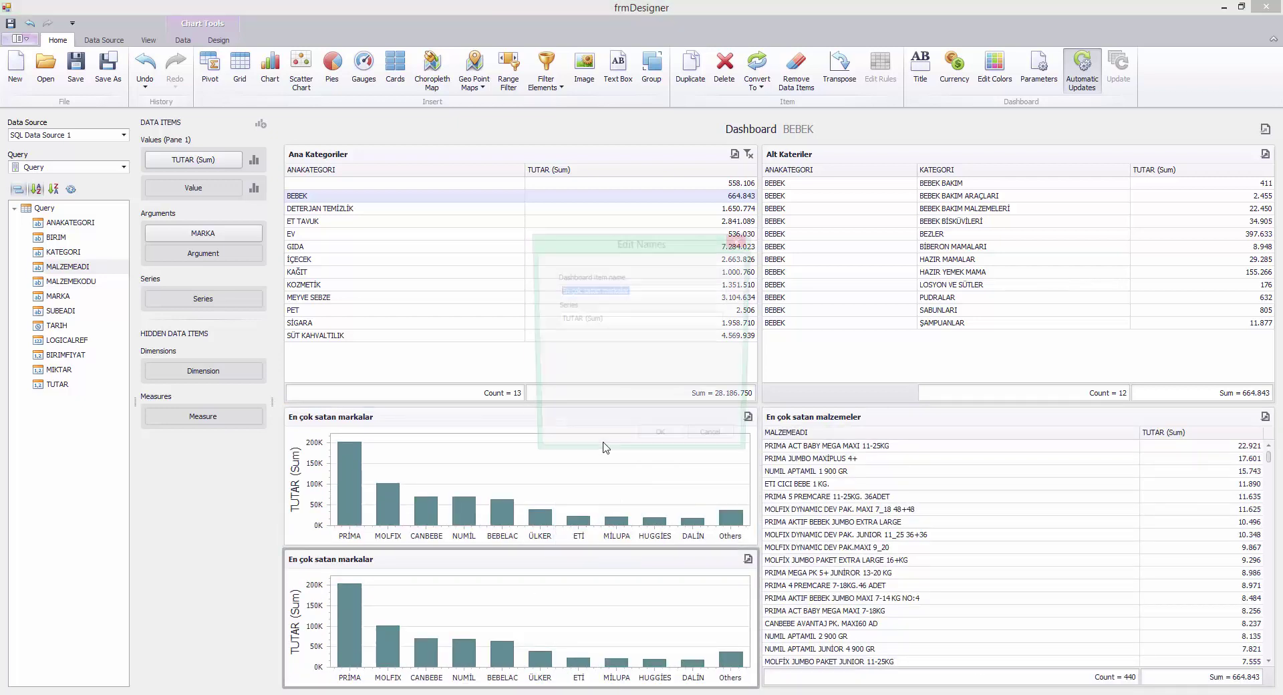
left_click_drag(655, 292, 602, 295)
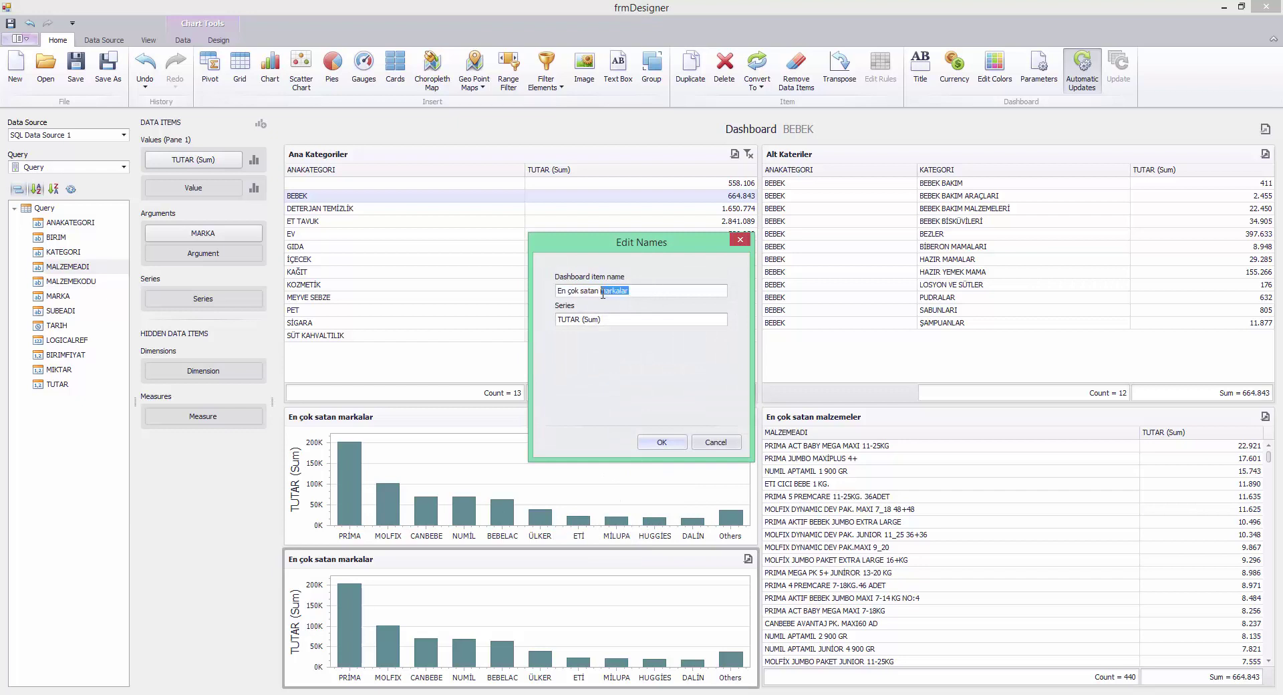
type("şubeler")
key("Return")
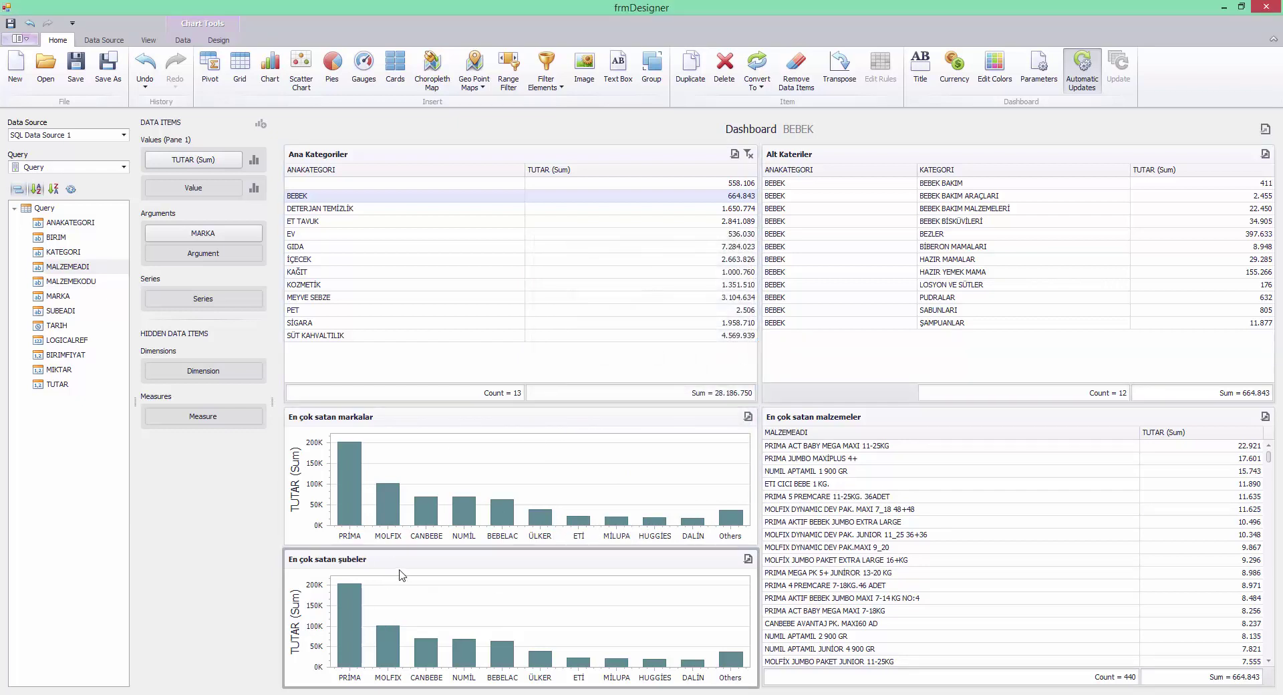
Step: Replace the MARKA argument of the En çok satan şubeler chart with SUBEADI, sorted by TUTAR (Sum) in descending order
mouse_move(204, 233)
left_mouse_down()
mouse_move(31, 339)
mouse_move(168, 274)
mouse_move(172, 242)
mouse_move(142, 257)
mouse_move(195, 231)
left_mouse_up()
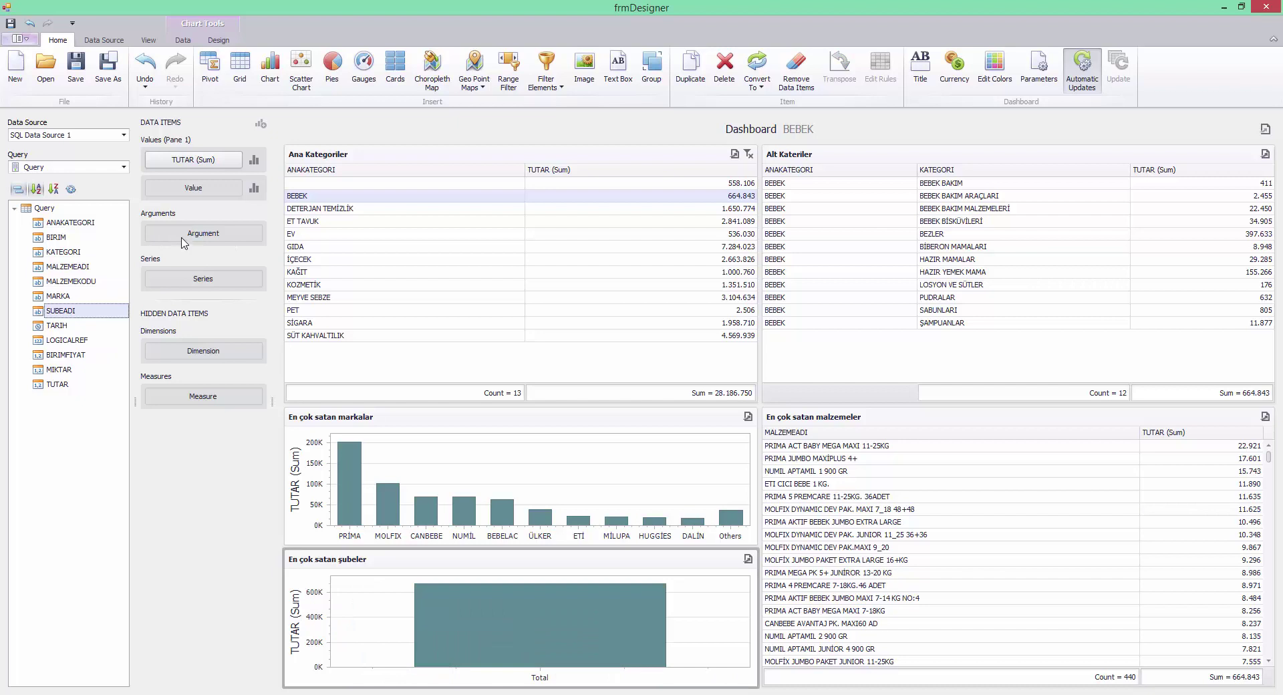
left_click_drag(67, 311, 193, 231)
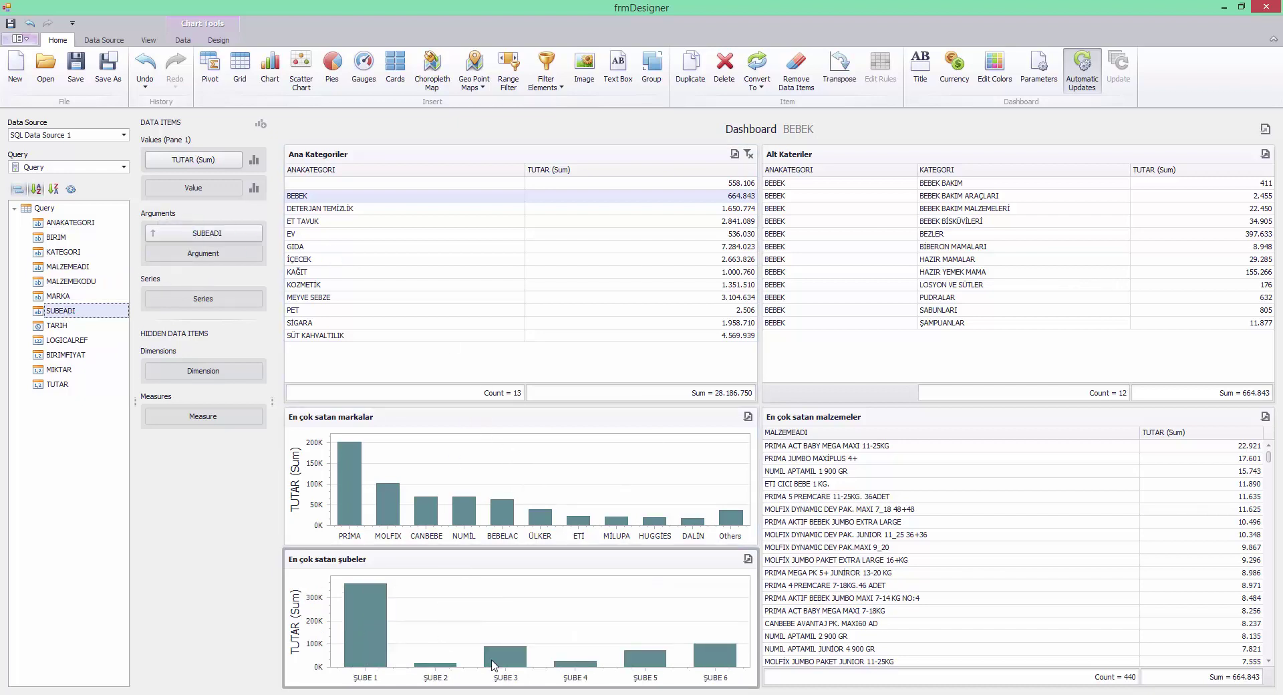
left_click(257, 233)
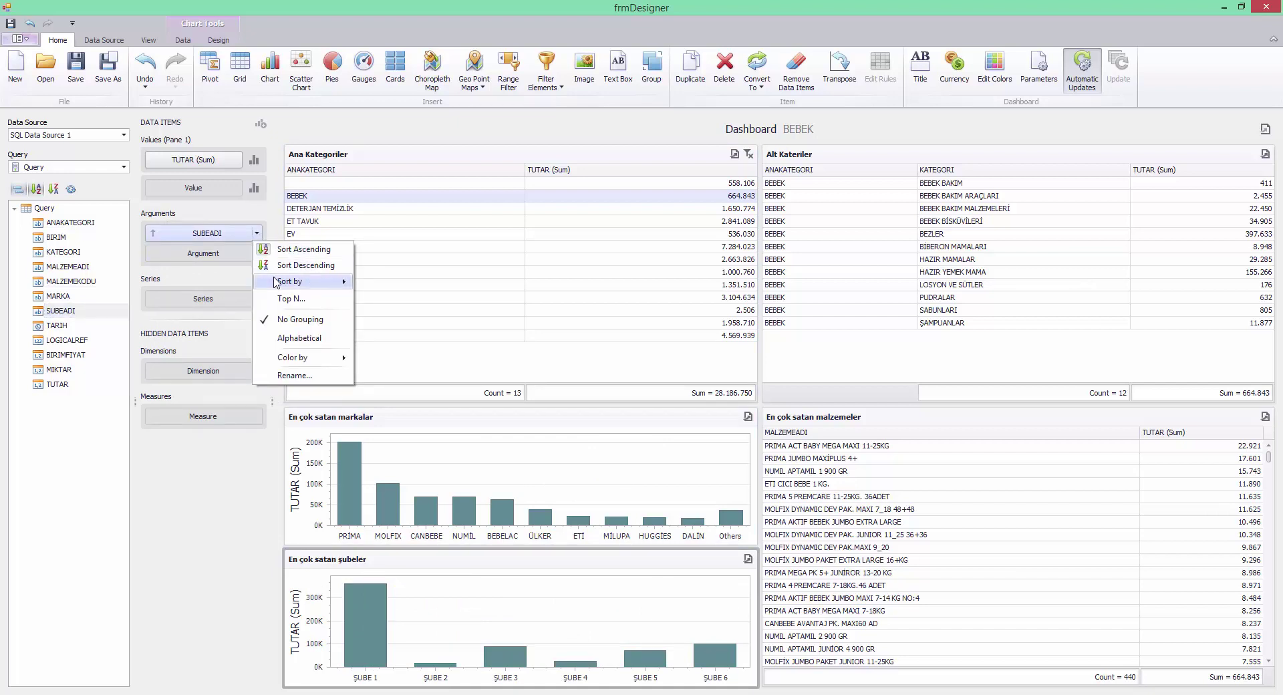
mouse_move(314, 282)
left_click(391, 301)
left_click(204, 234)
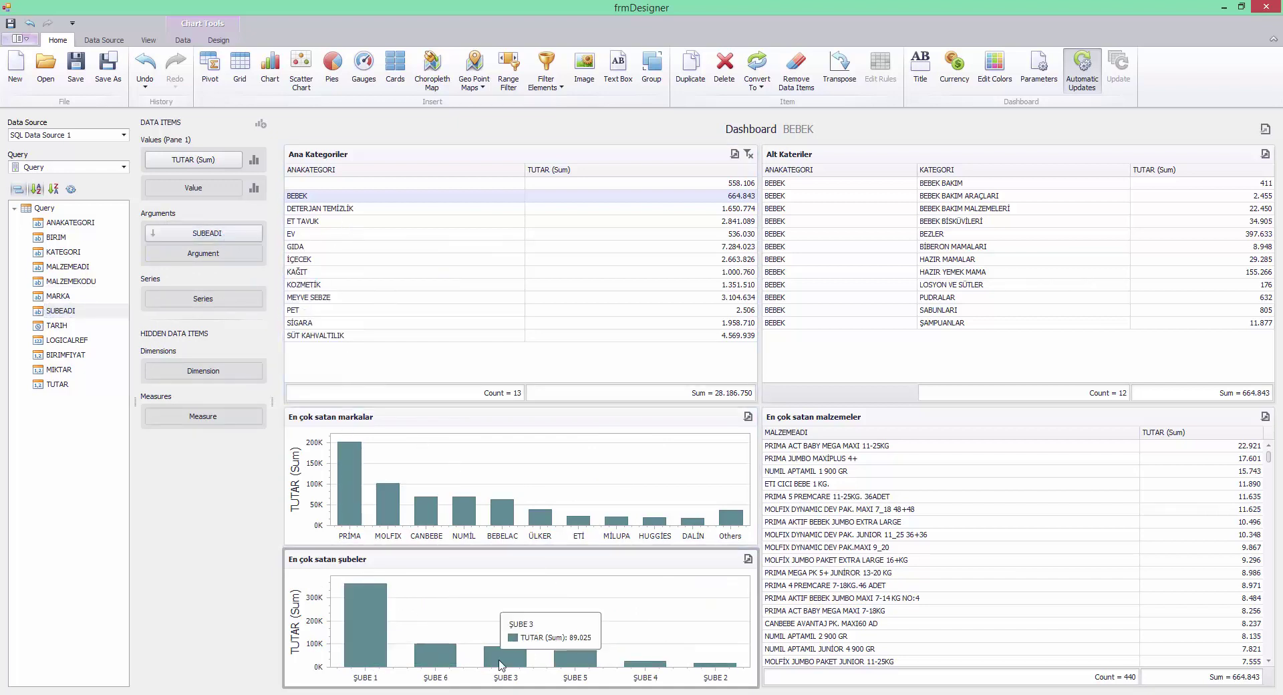
Step: With the dashboard filtered by DETERJAN TEMİZLİK, convert the En çok satan şubeler chart to Pies and make it taller
left_click(335, 209)
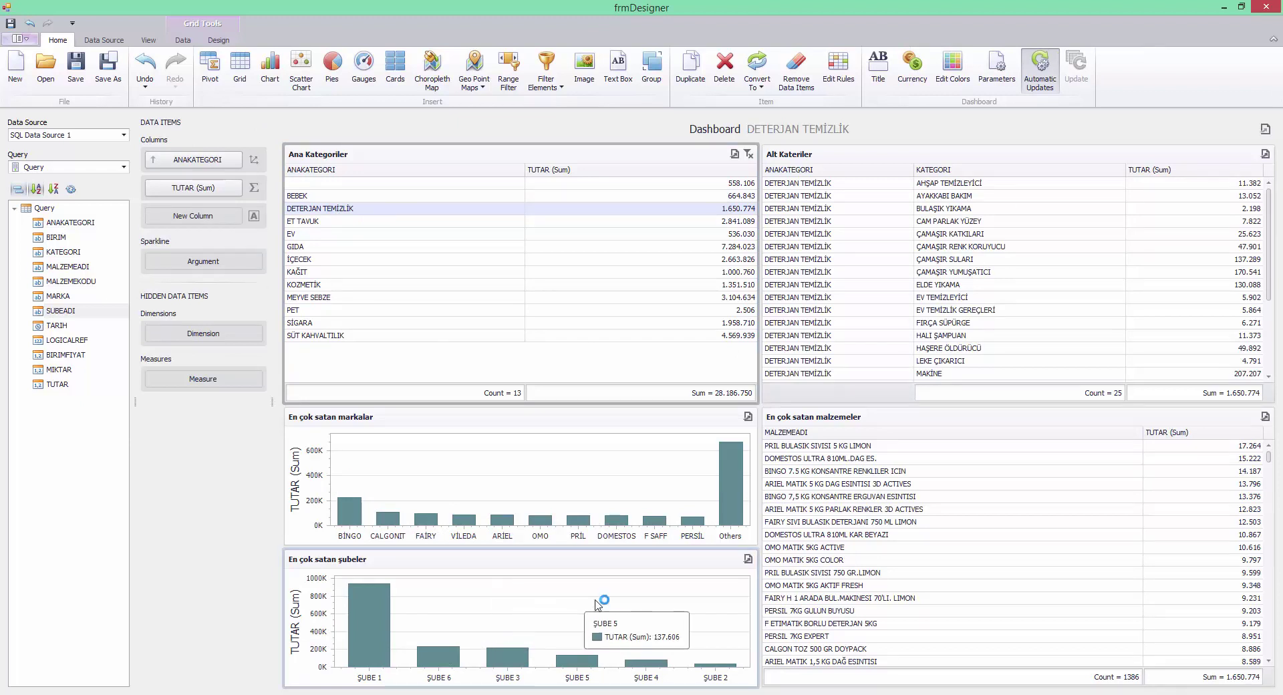
right_click(495, 580)
mouse_move(560, 401)
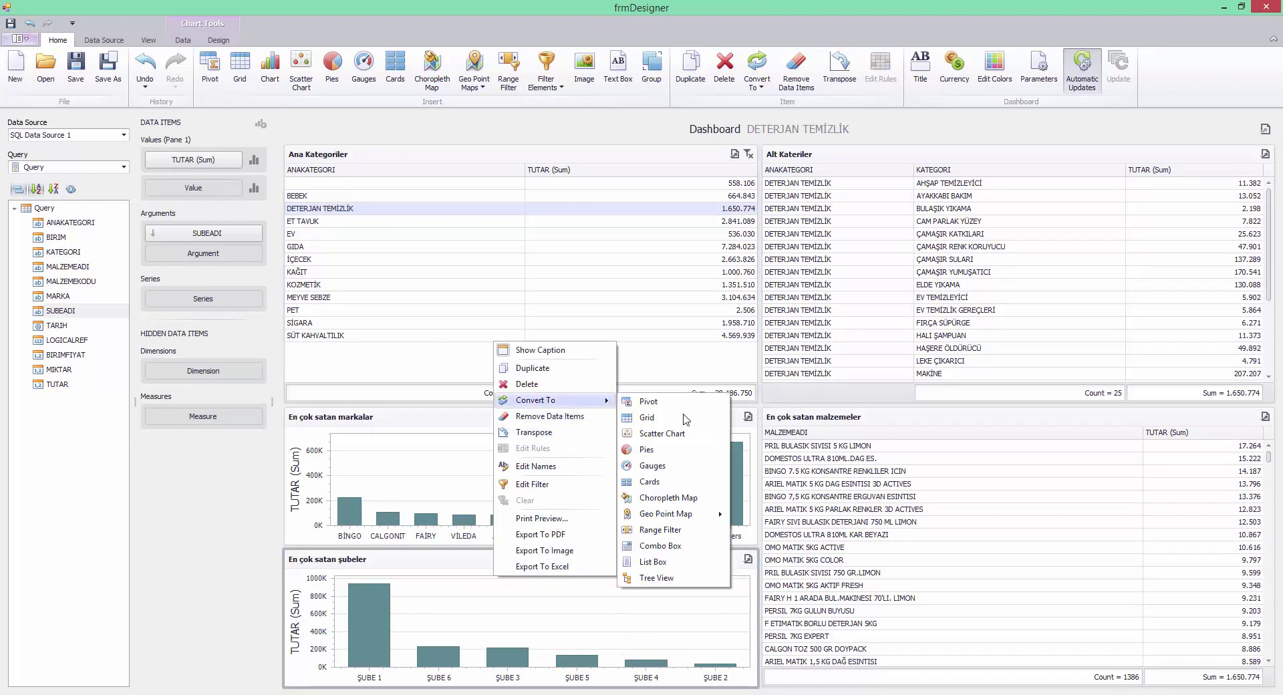
left_click(672, 454)
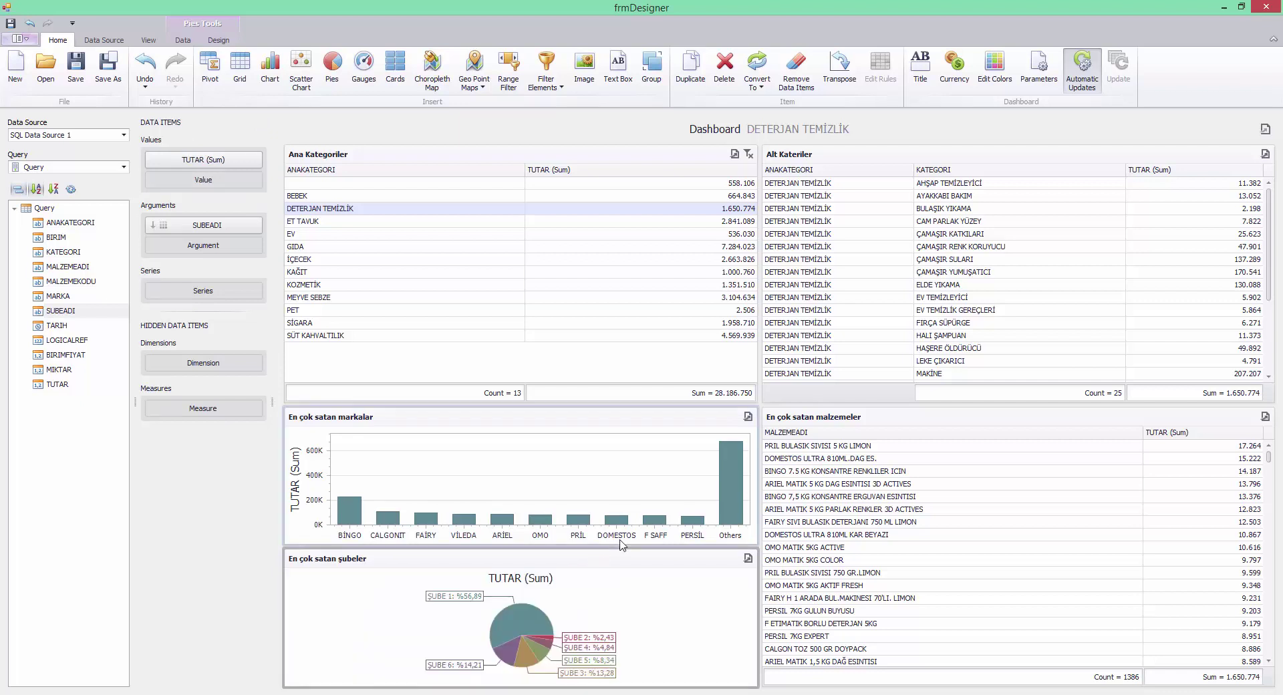
left_click_drag(538, 405, 534, 369)
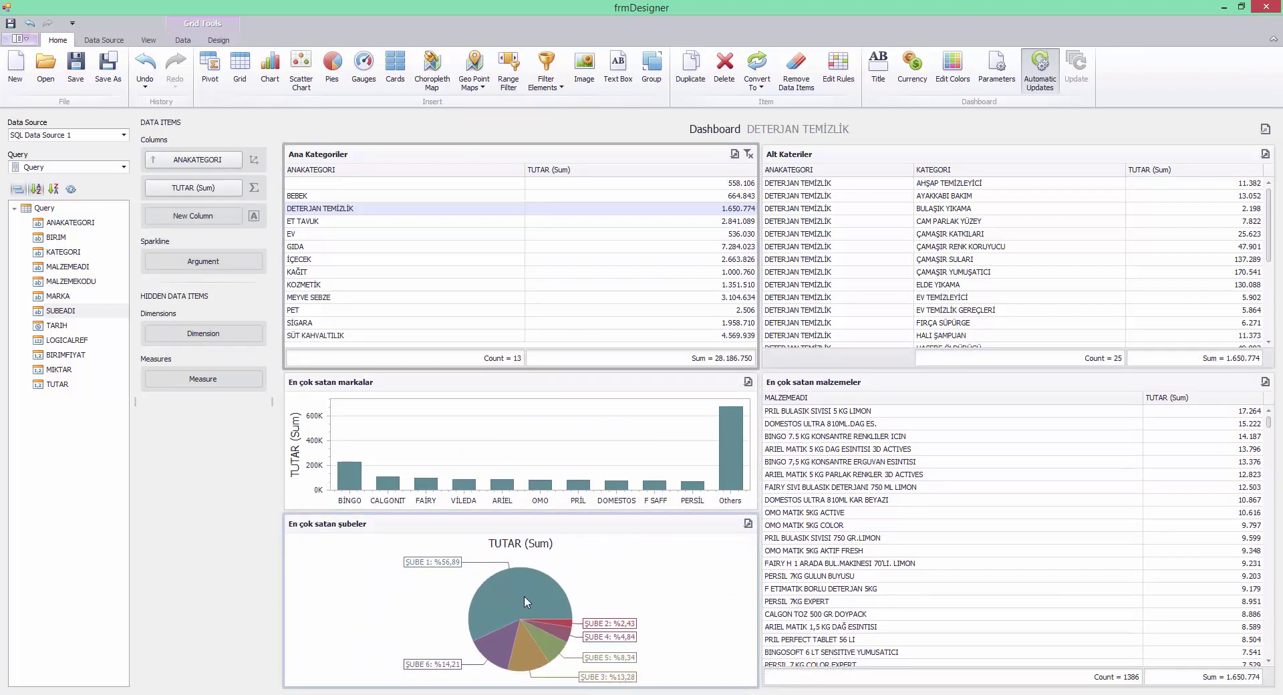
Step: Test the Ana Kategoriler master filter with EV and GIDA selected together, and clear the filter
left_click(319, 222)
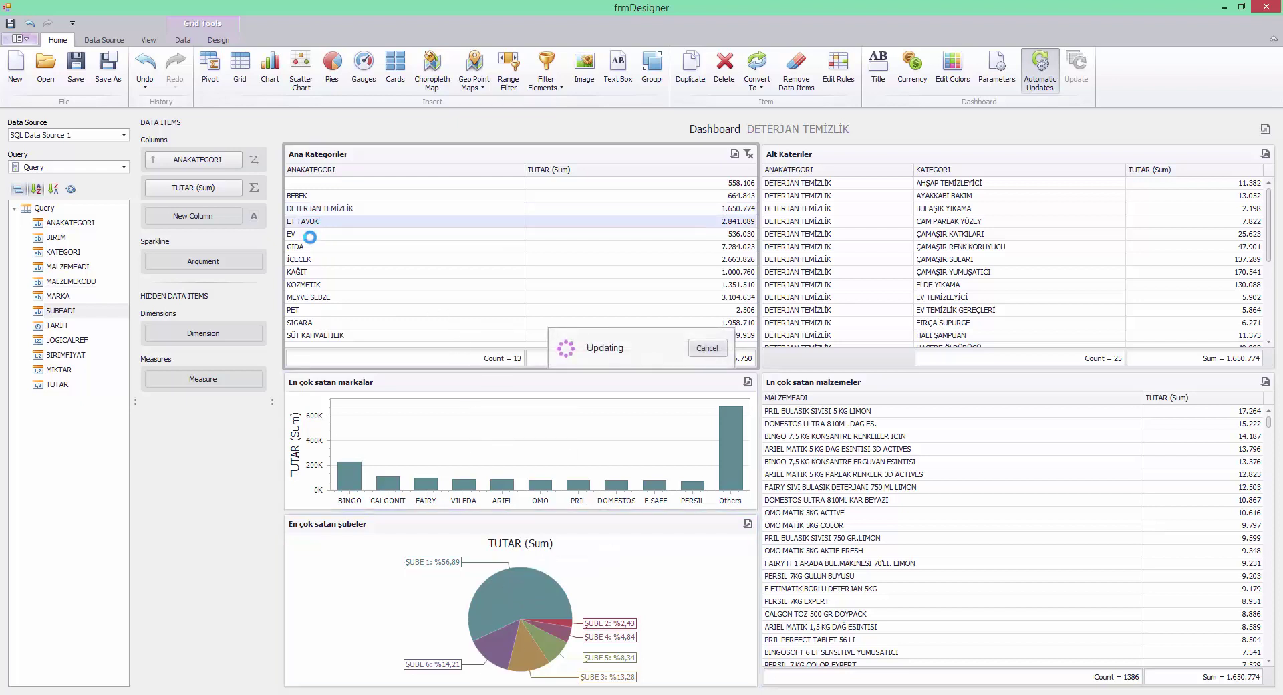
left_click(310, 235)
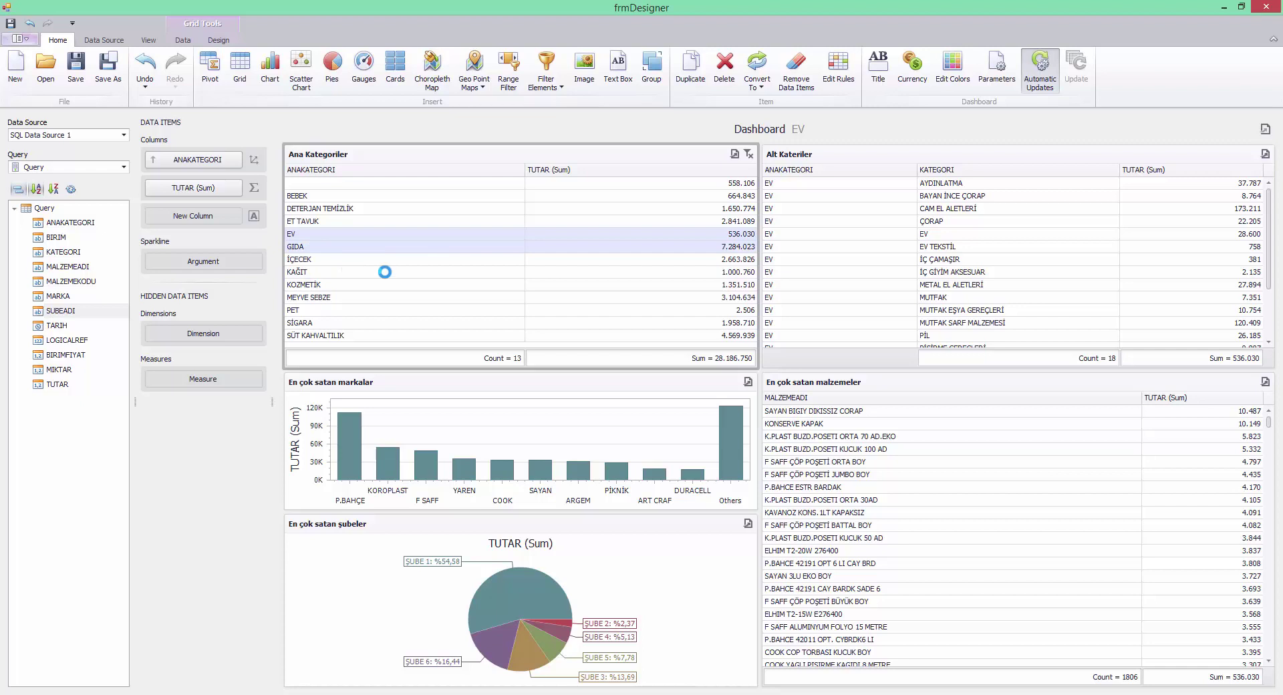
left_click(307, 234)
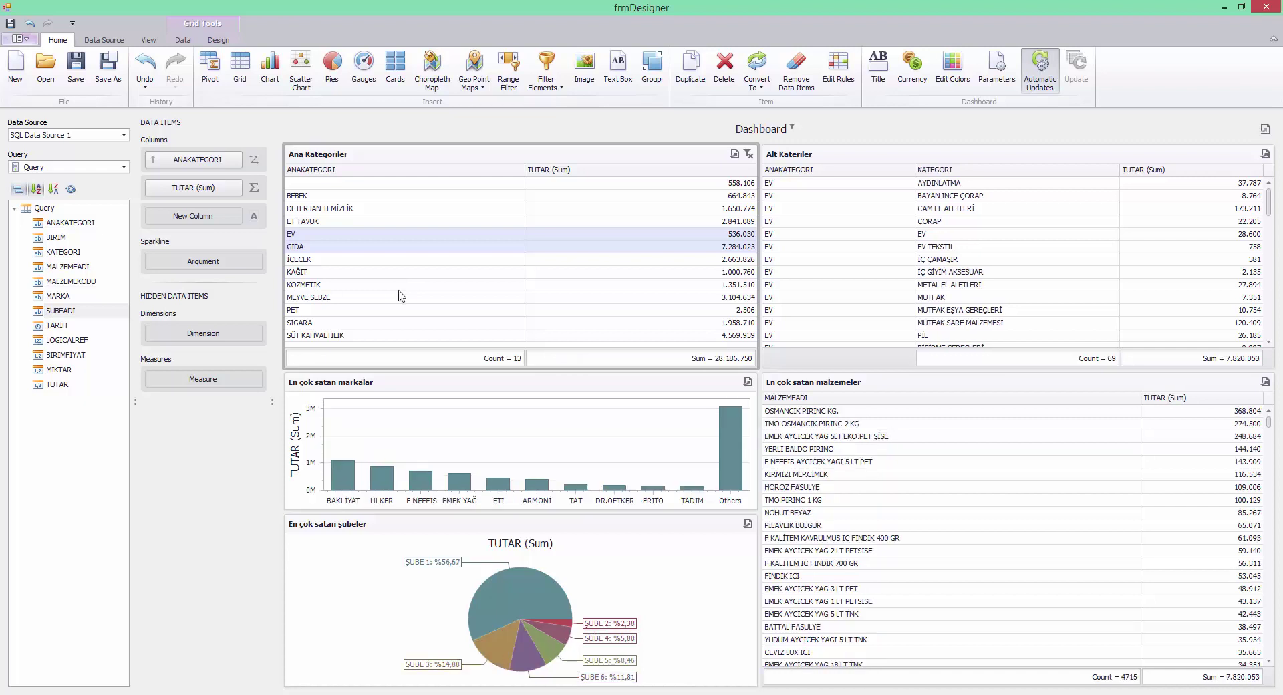
left_click(750, 155)
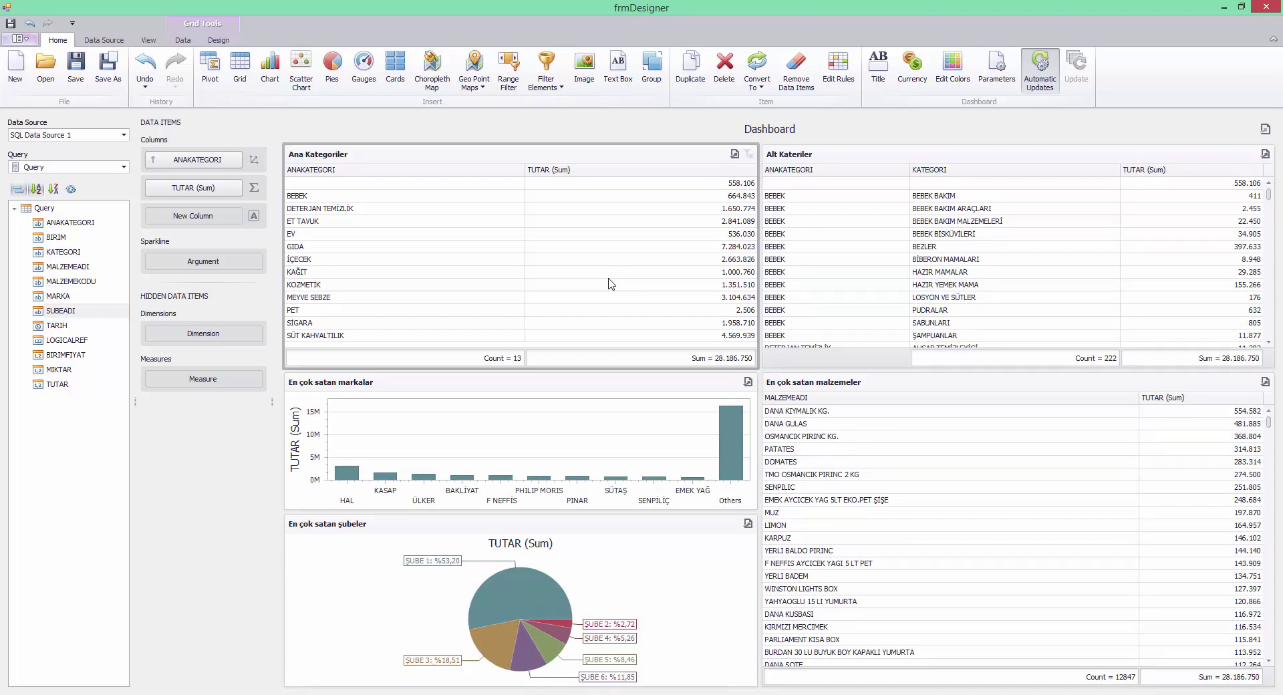
Step: Filter the dashboard by BEBEK and turn on Multiple Master Filter for the Alt Kateriler grid
left_click(343, 197)
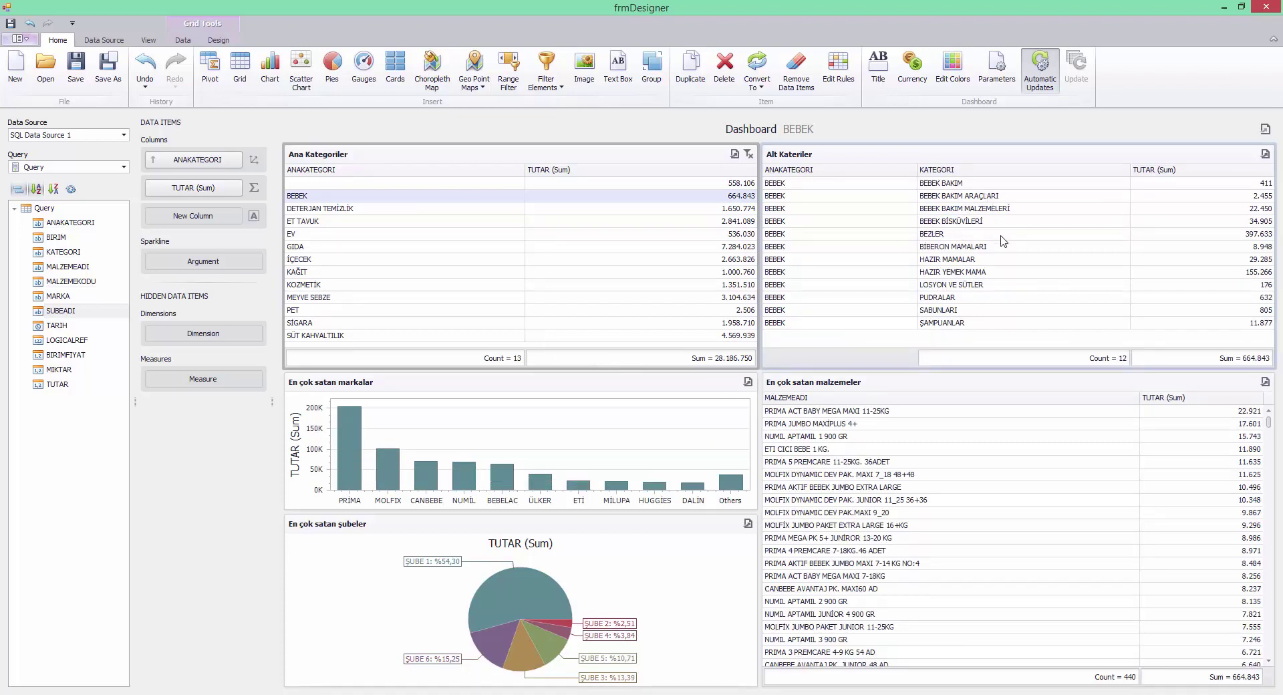
left_click(1256, 238)
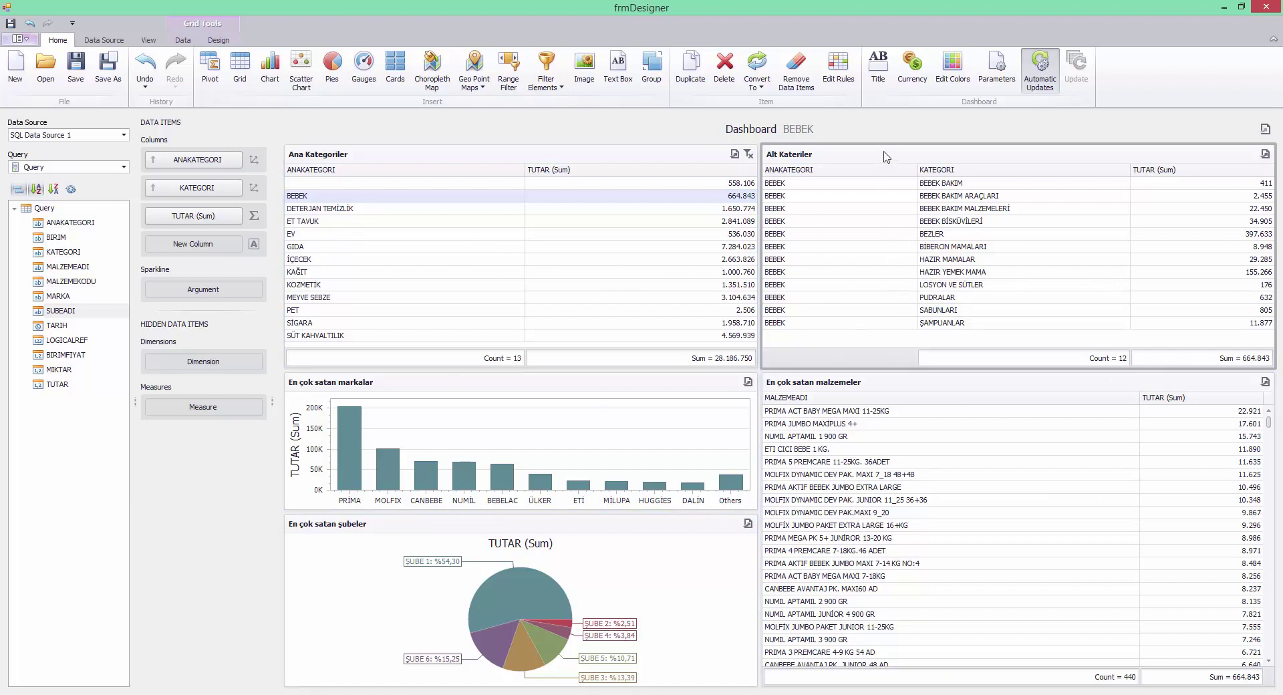
left_click(186, 42)
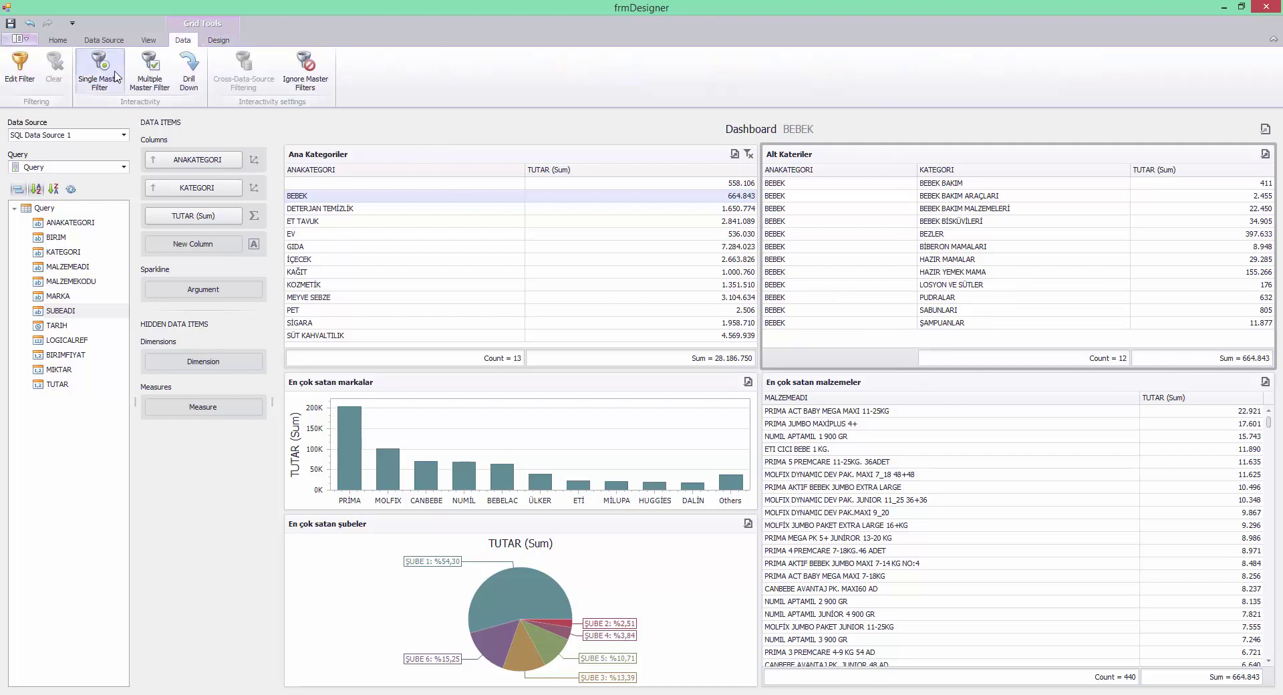
left_click(149, 73)
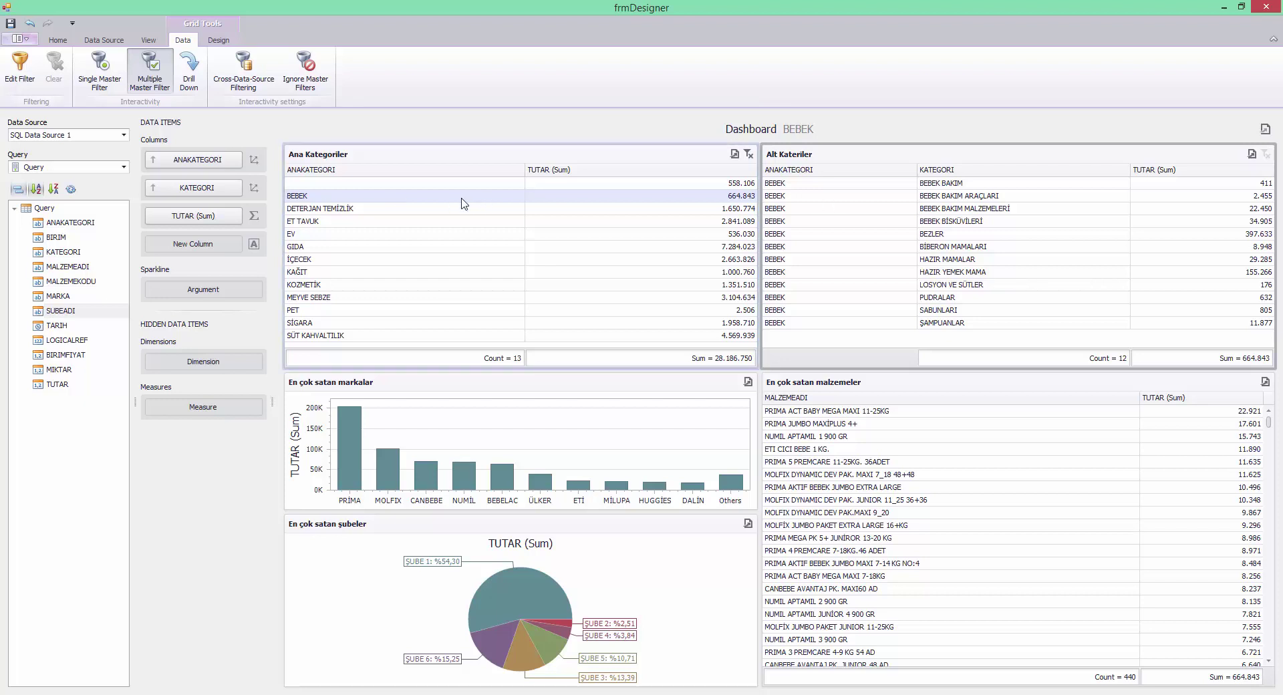
Step: Reset the Ana Kategoriler filter and test the combined filtering with BEBEK in Ana Kategoriler and BEZLER in Alt Kateriler
left_click(749, 154)
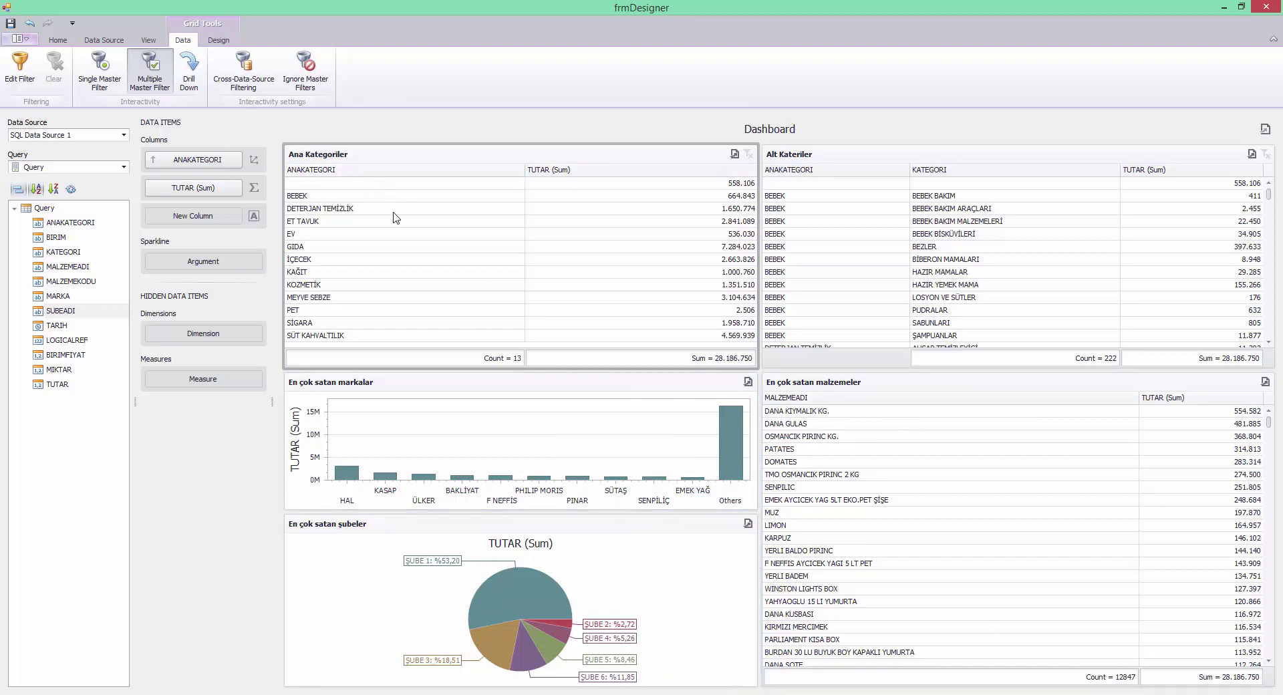
left_click(321, 199)
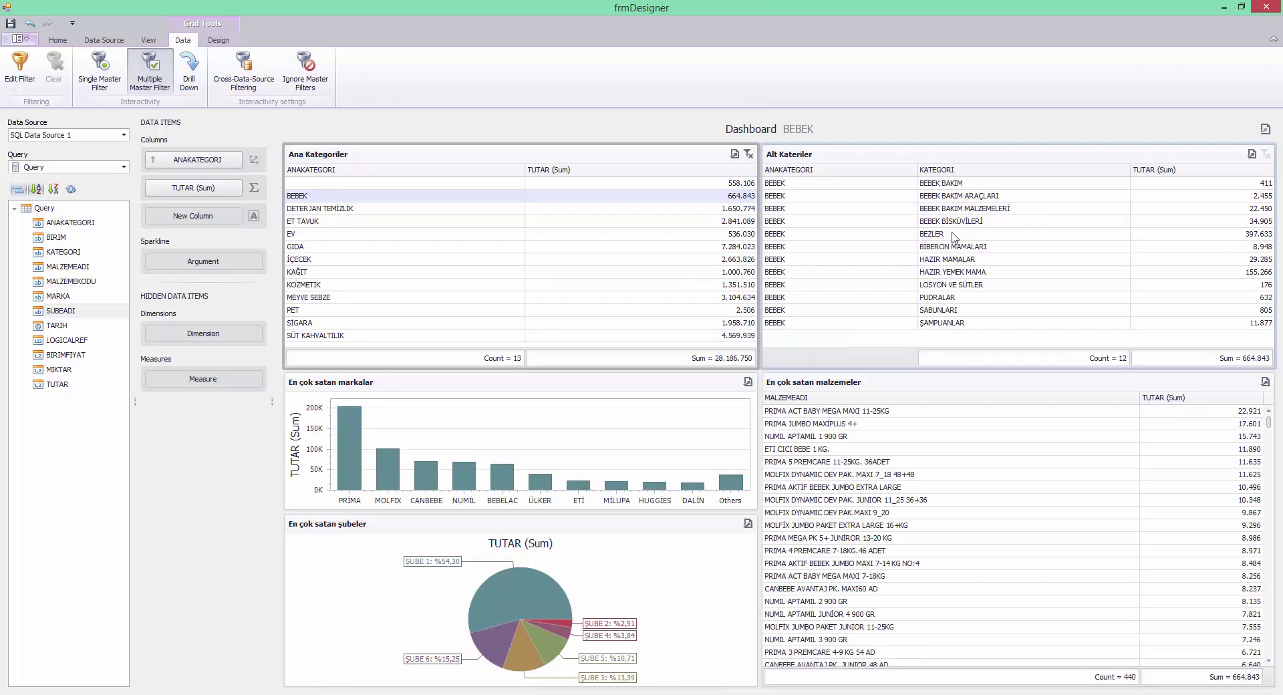
left_click(953, 239)
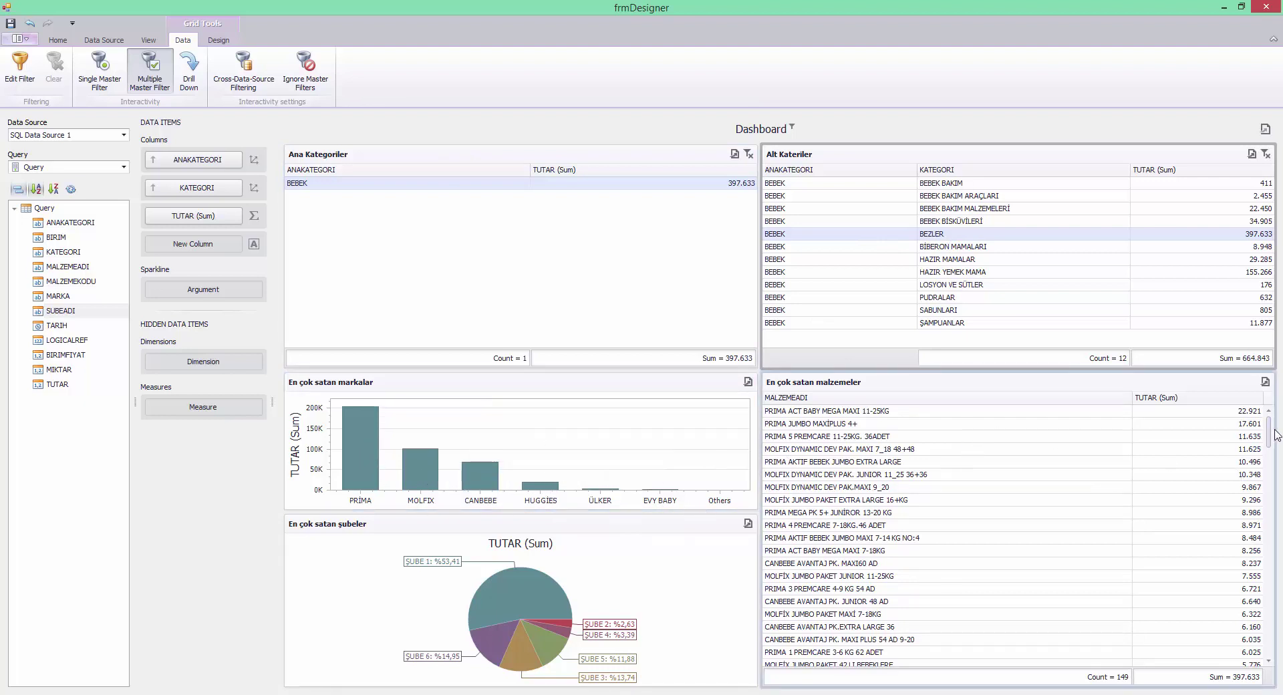
left_click_drag(1275, 436, 1279, 401)
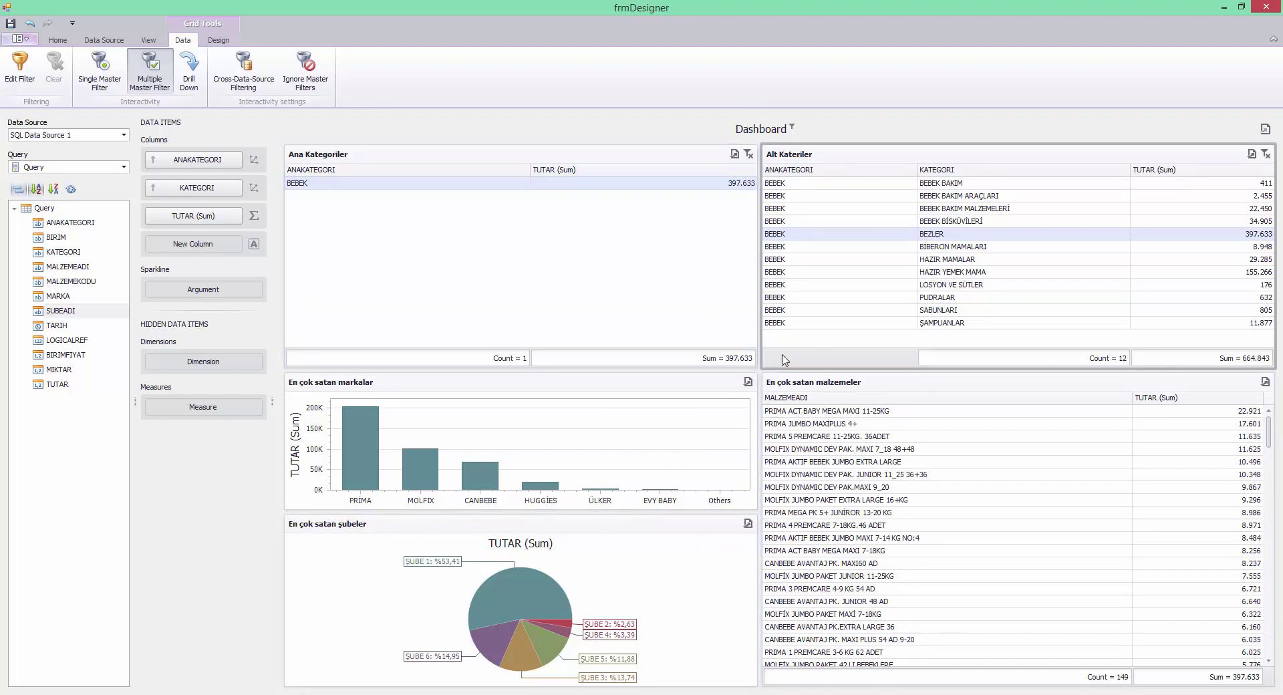
Step: Add a new empty chart below the En çok satan malzemeler grid
left_click(57, 40)
left_click(270, 67)
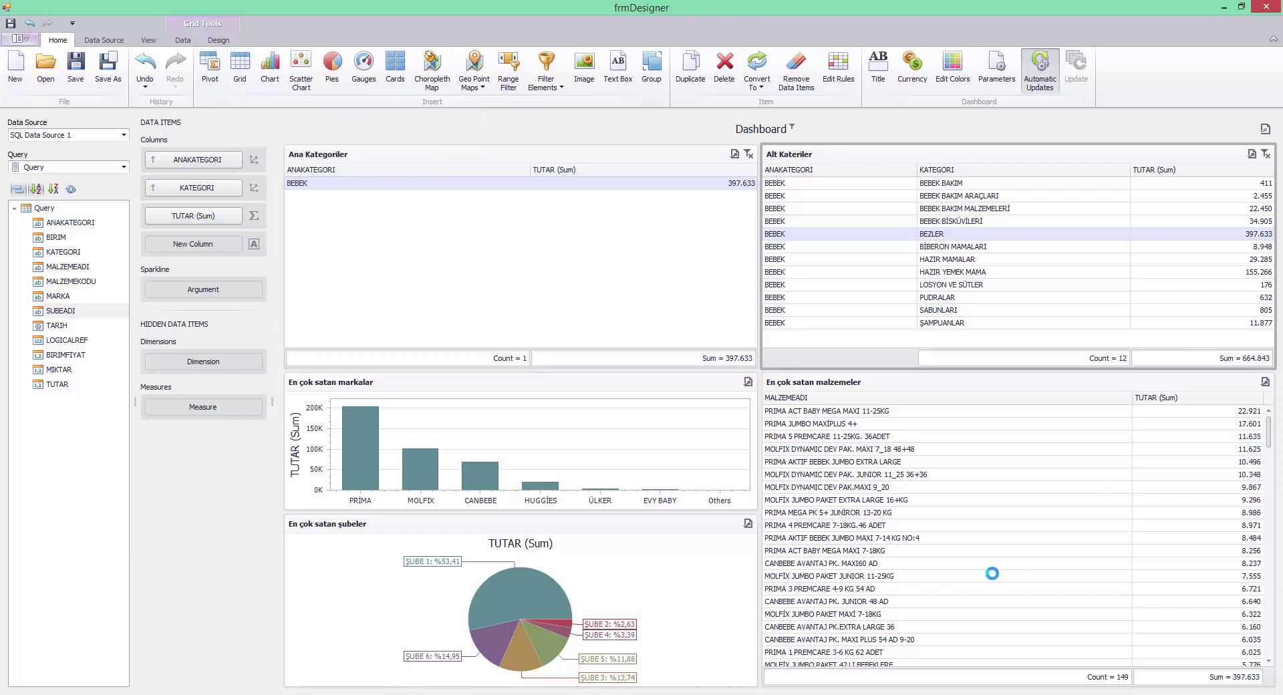
left_click_drag(1090, 393, 937, 688)
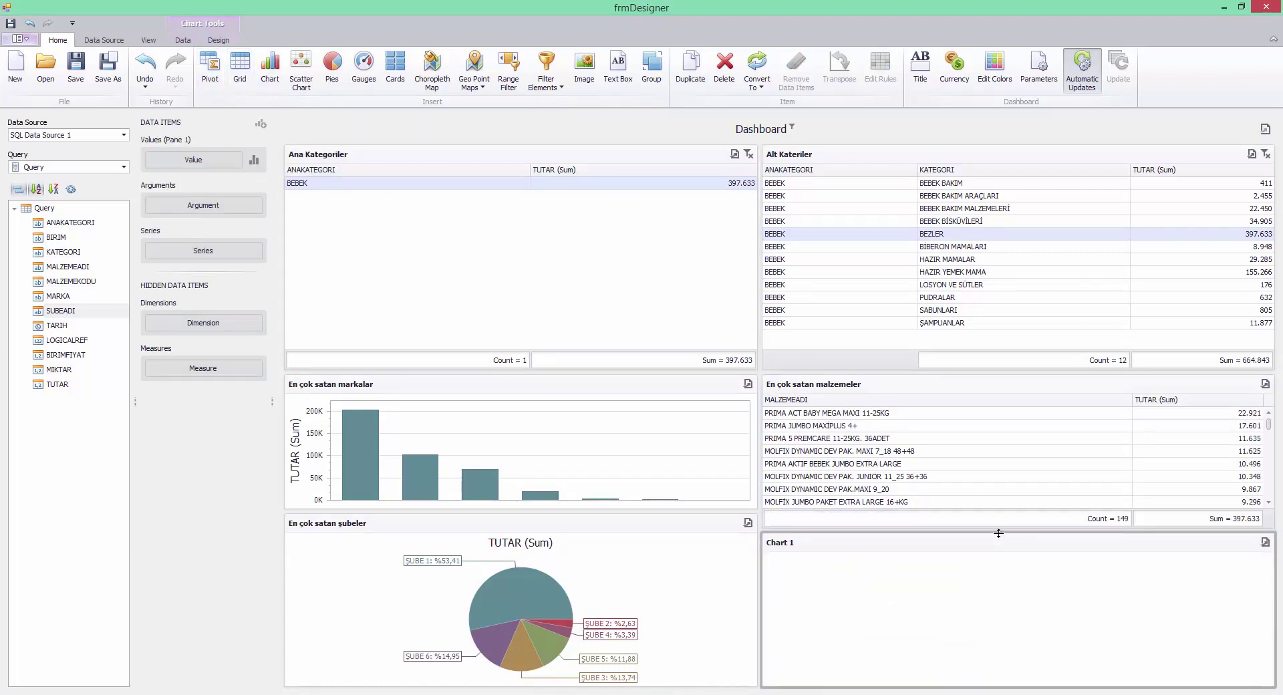
Step: Reduce the empty chart's height and add TARIH as its argument, grouped by Day-Month-Year
left_click_drag(998, 533, 998, 566)
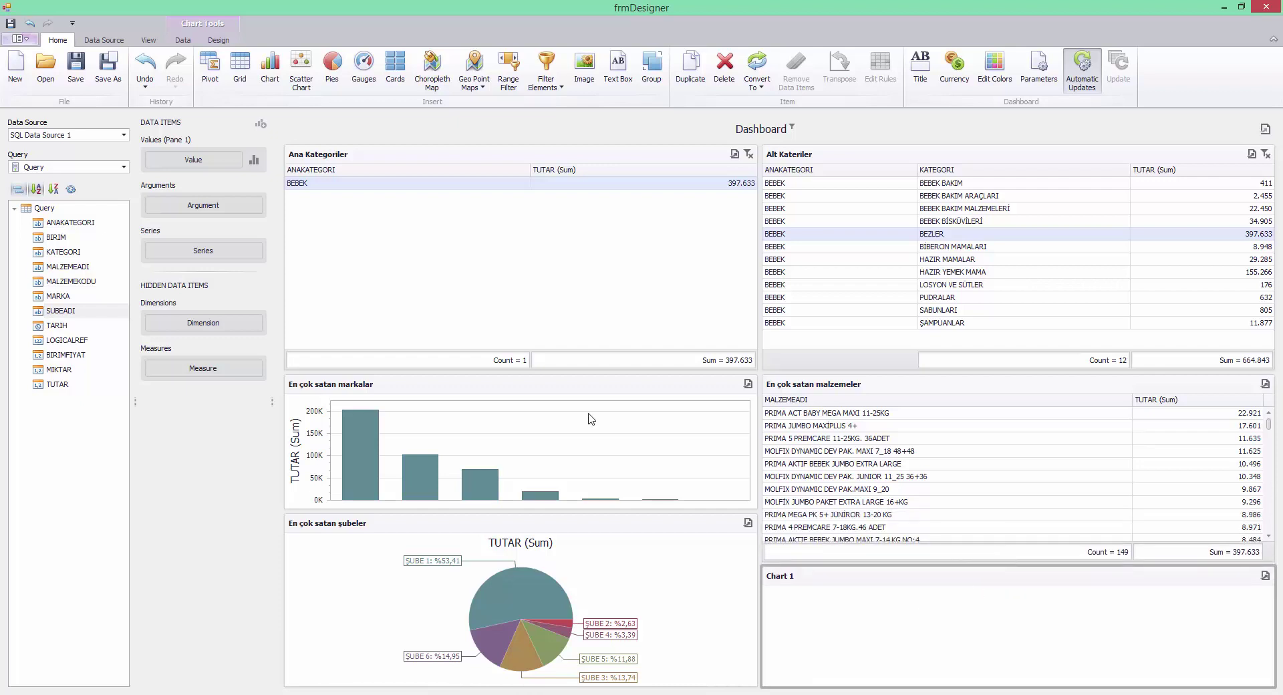
left_click_drag(78, 325, 258, 206)
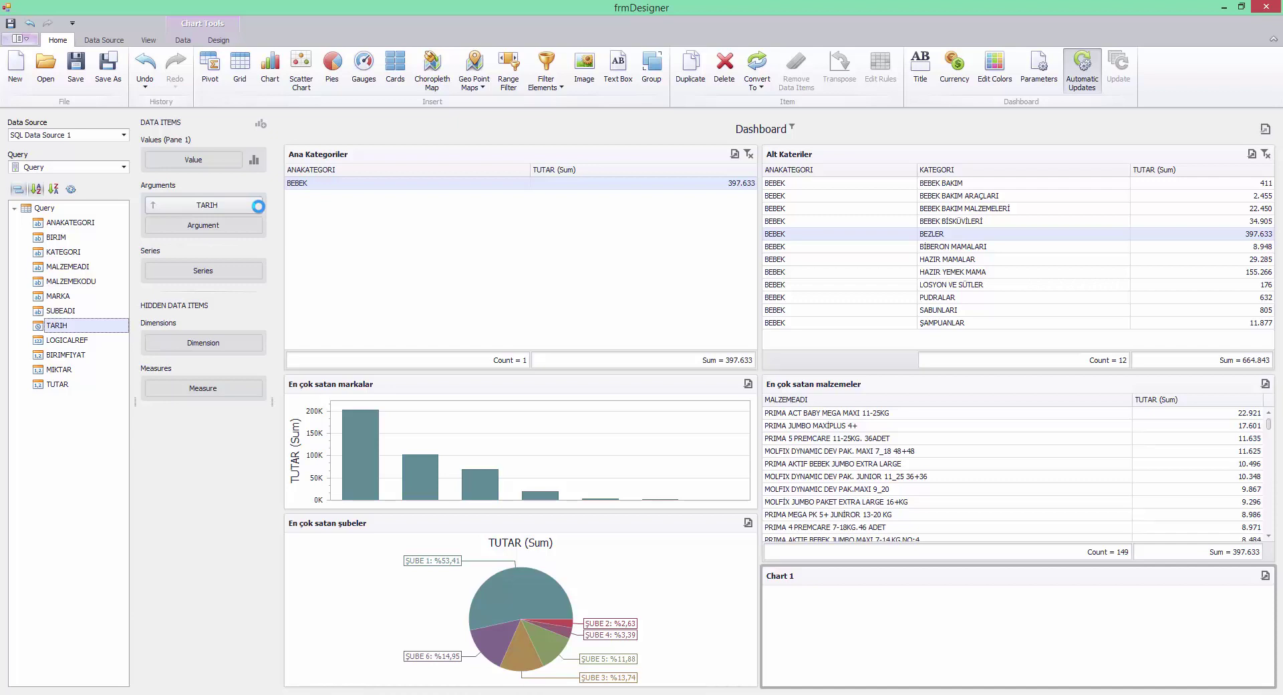
left_click(258, 207)
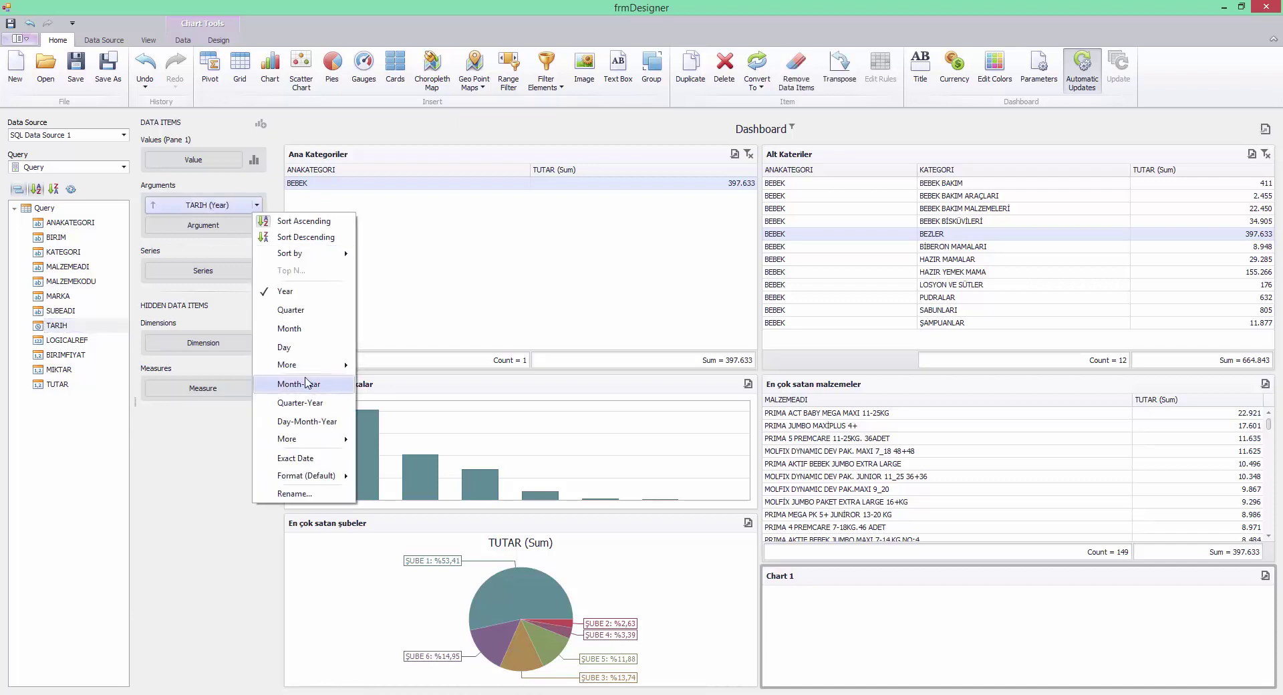
mouse_move(316, 373)
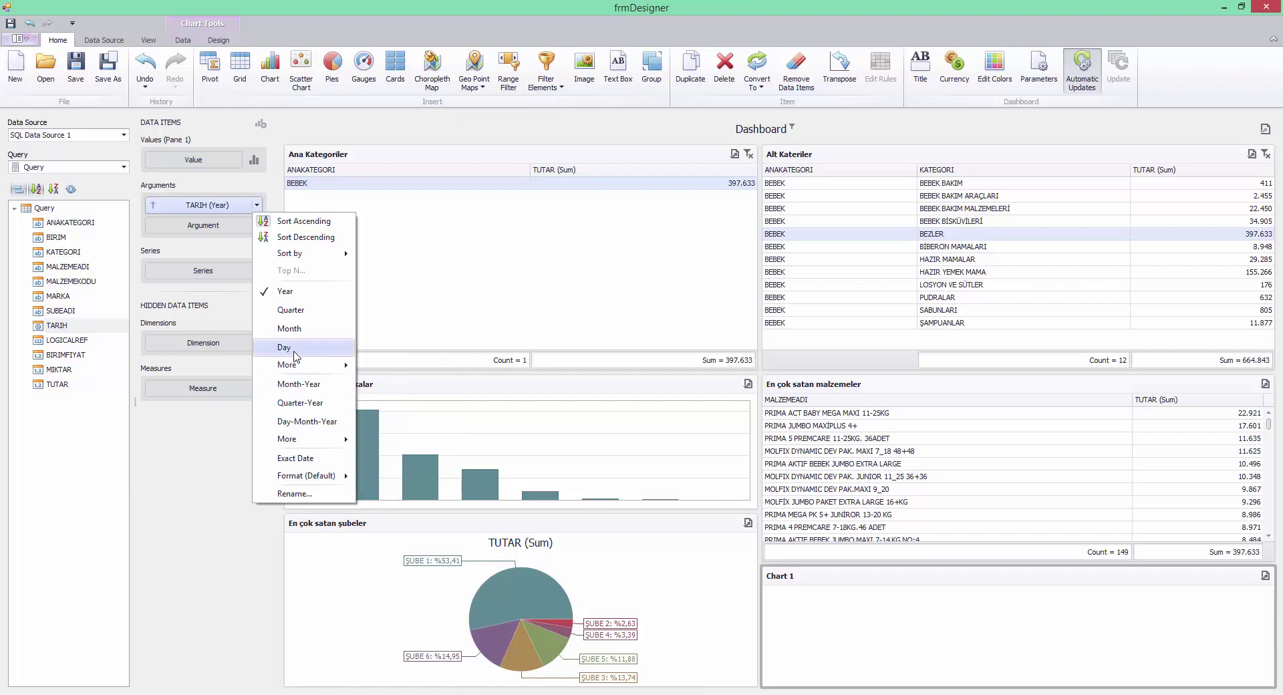
left_click(379, 446)
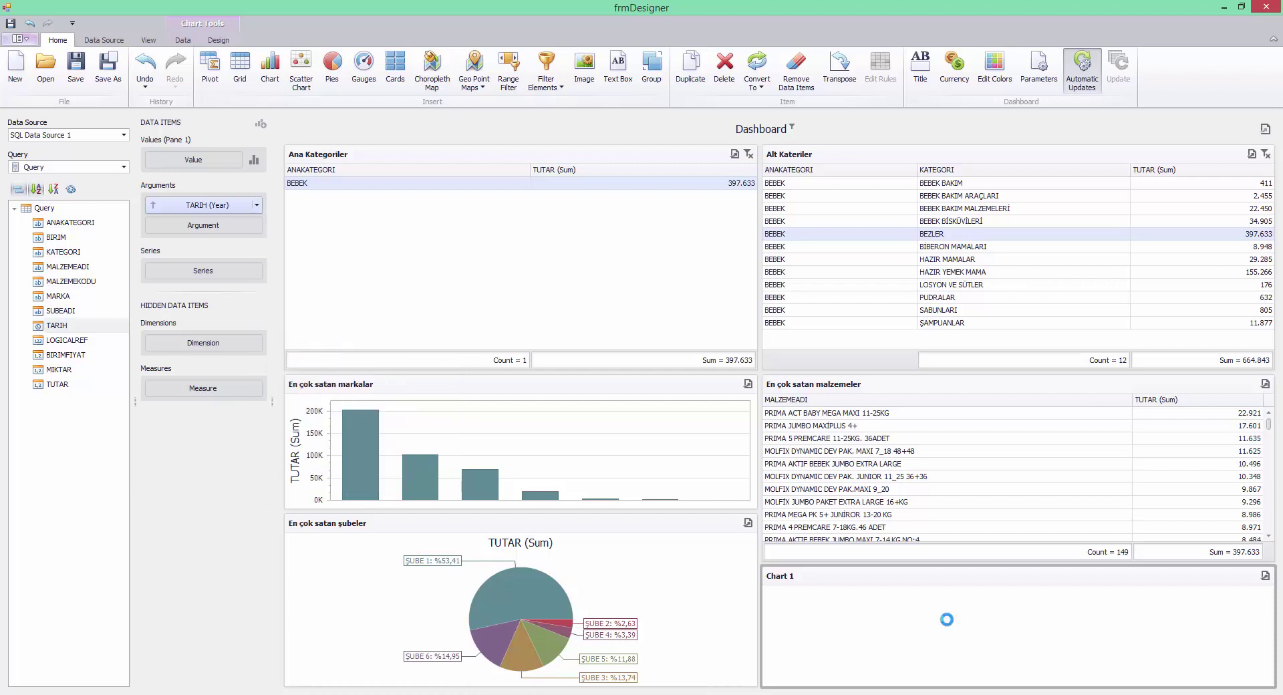
Step: Add TUTAR as the new chart's value and format it as Number in Ones with precision 0 and a group separator
left_click_drag(65, 388, 201, 164)
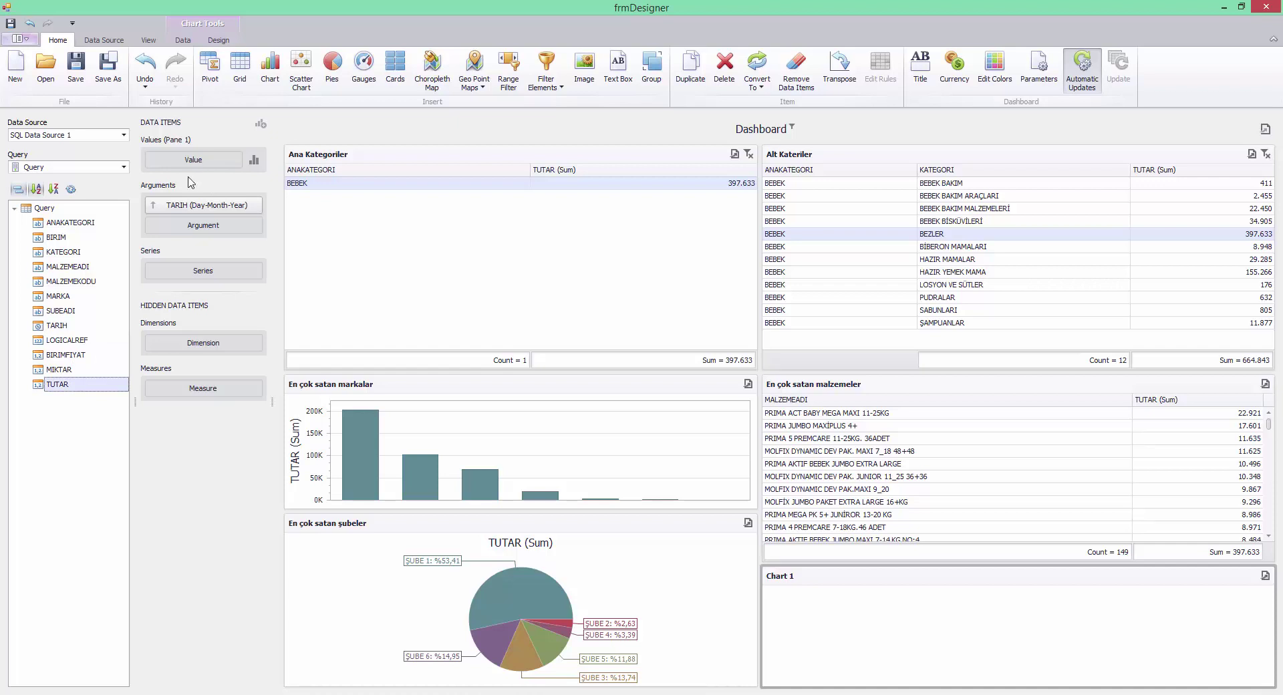
mouse_move(80, 391)
left_mouse_down()
mouse_move(114, 234)
mouse_move(196, 167)
mouse_move(229, 167)
left_mouse_up()
left_click(237, 160)
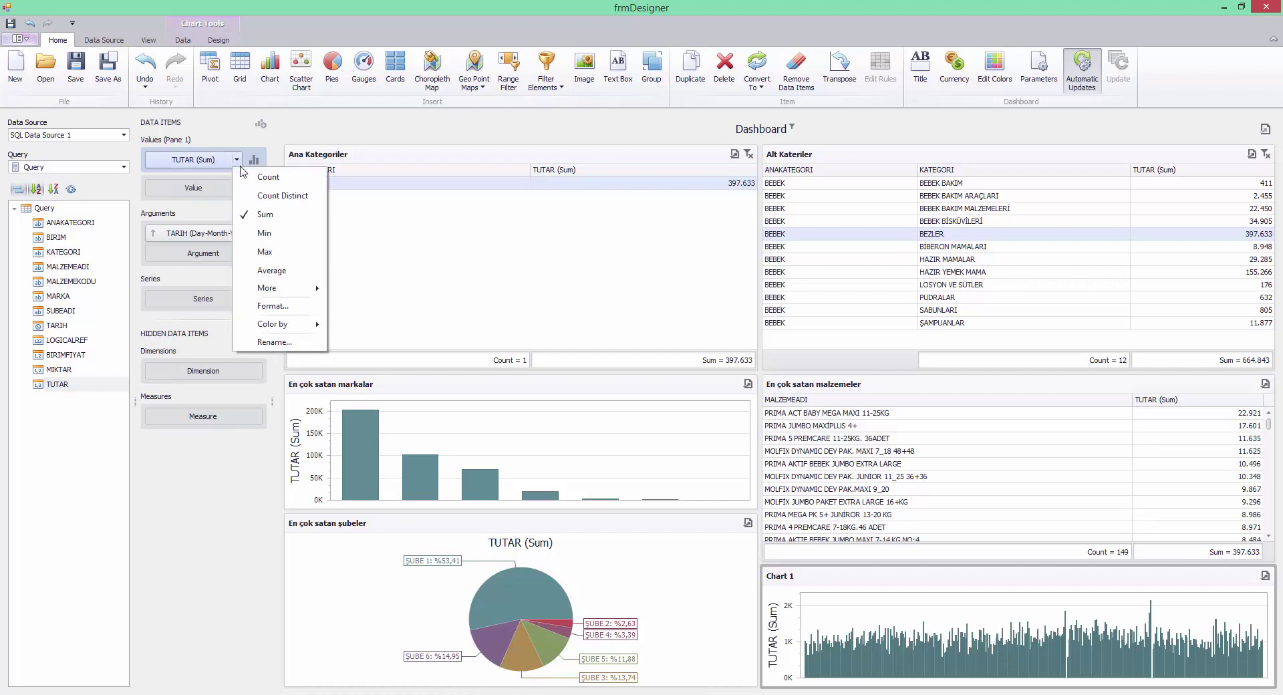
left_click(274, 303)
left_click(683, 274)
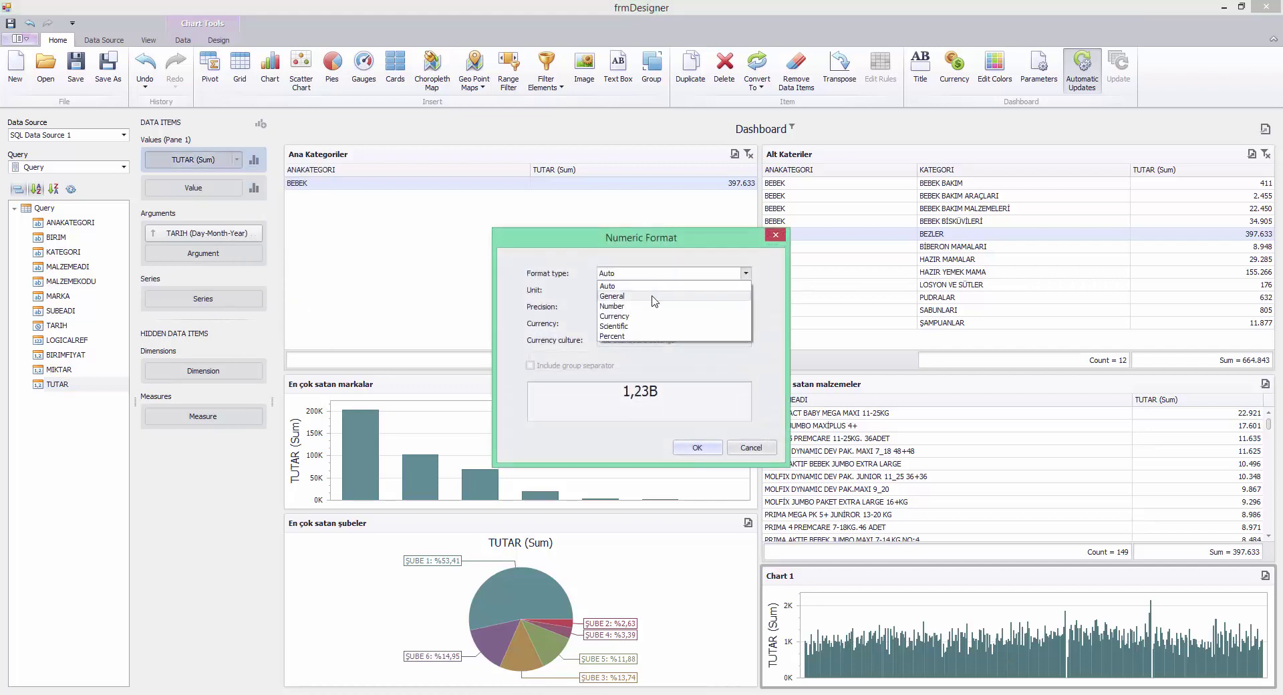
left_click(655, 306)
left_click(650, 290)
left_click(608, 313)
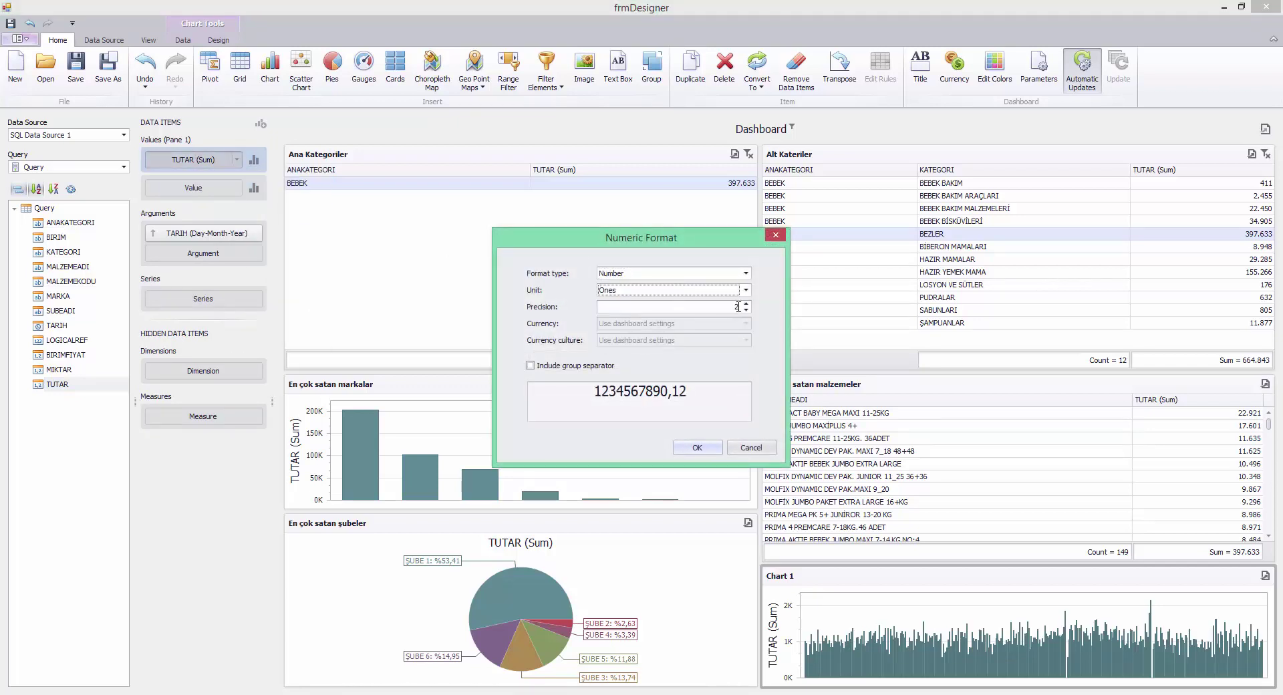
left_click(746, 310)
left_click(747, 310)
left_click(531, 365)
left_click(693, 450)
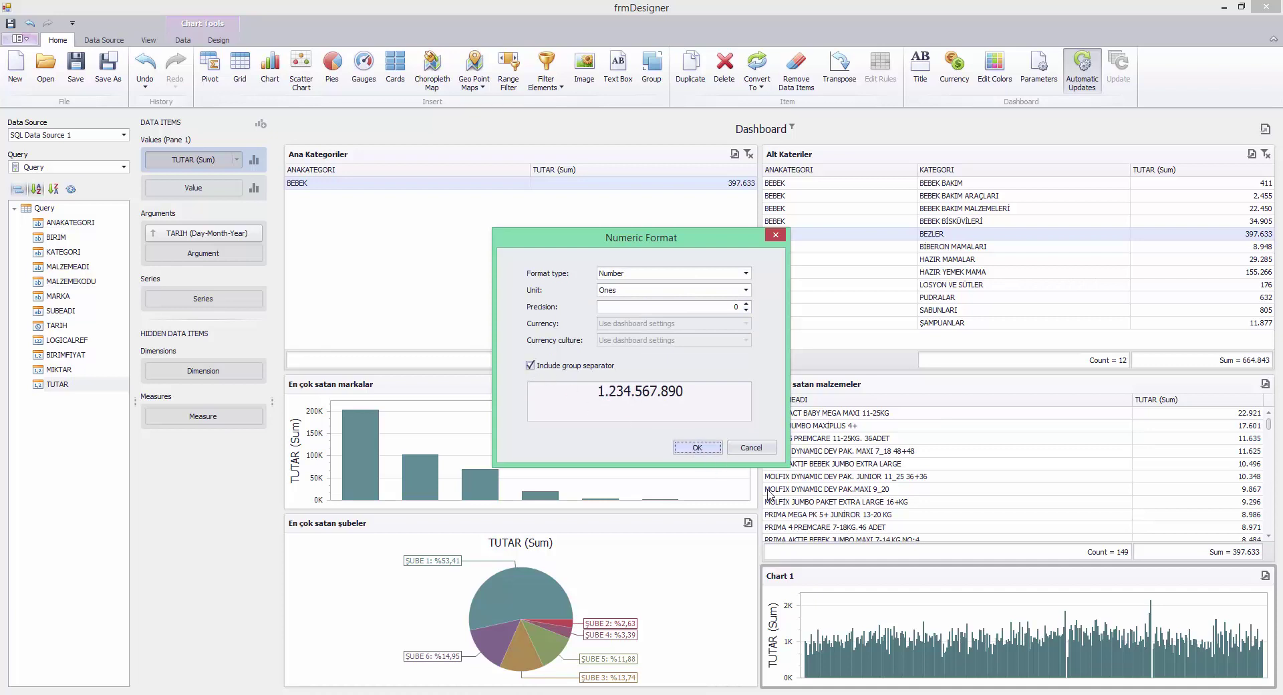
Step: Group the TARIH argument of the new chart by Month
right_click(902, 590)
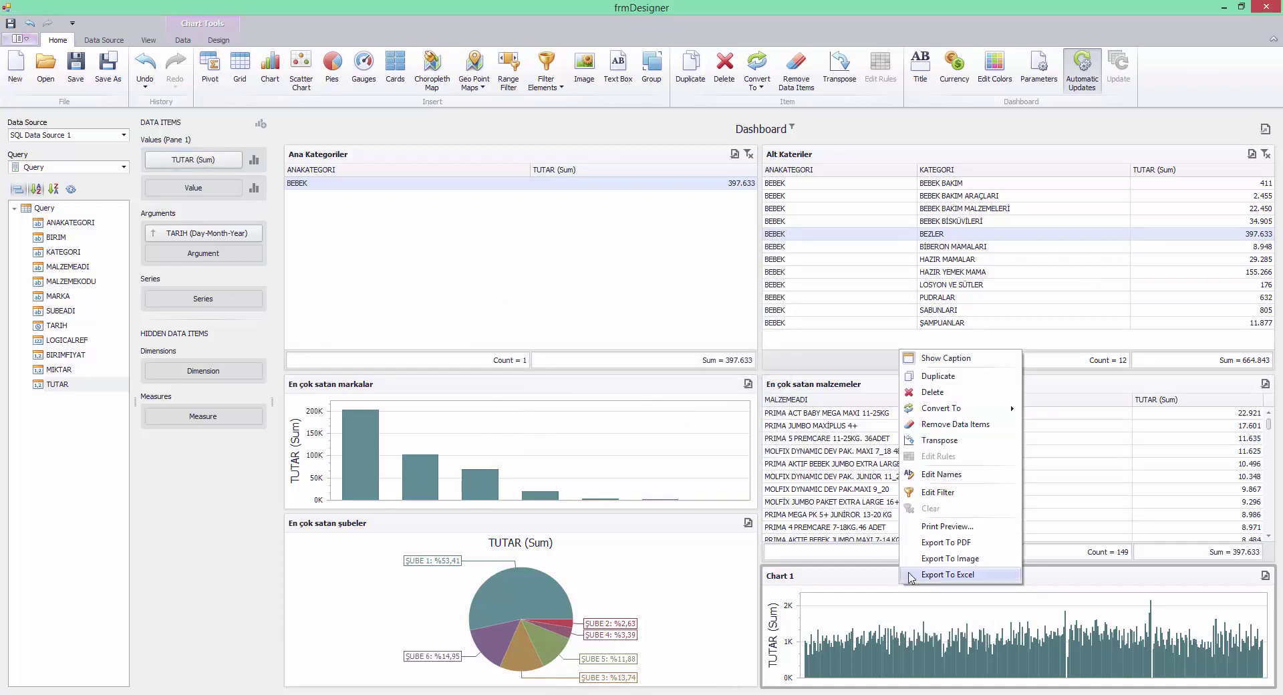
left_click(831, 588)
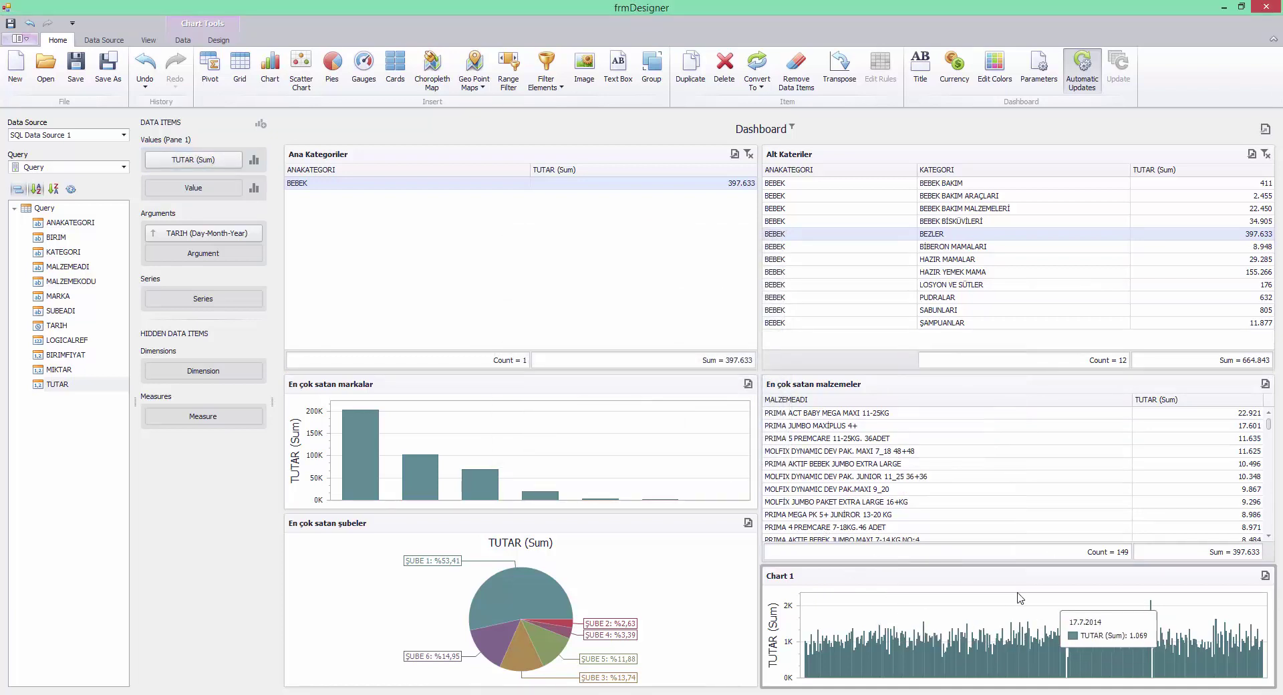
left_click(256, 233)
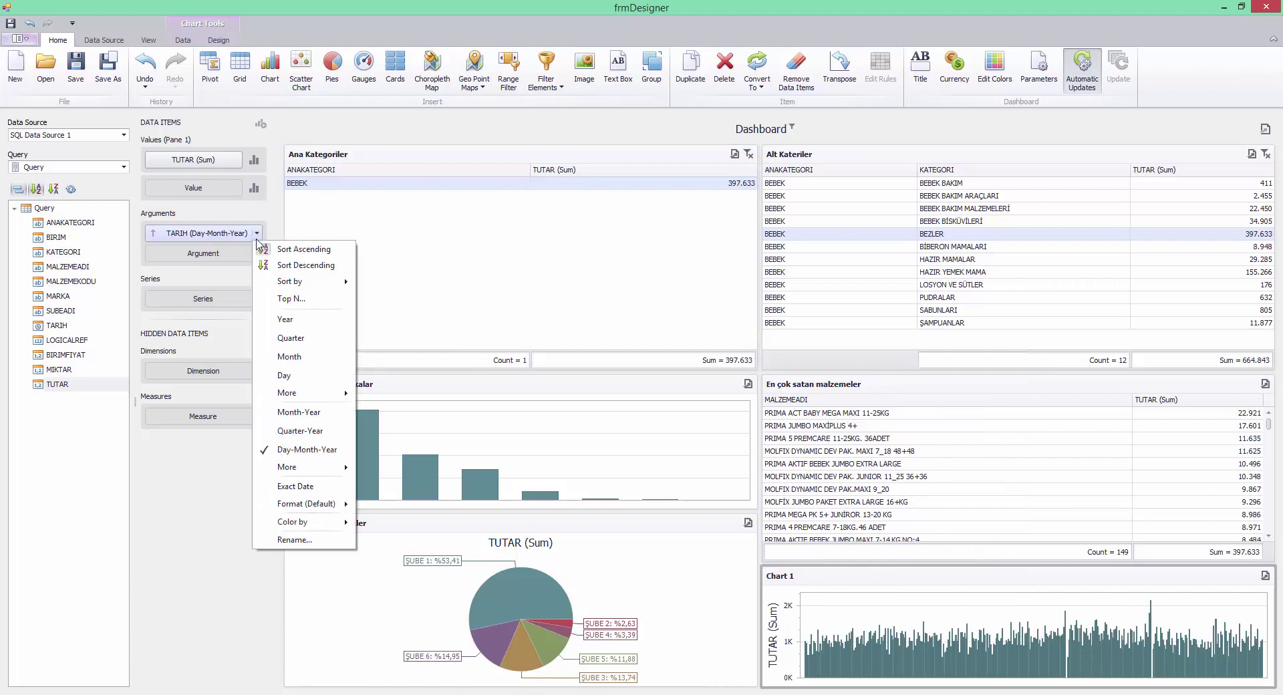
left_click(295, 357)
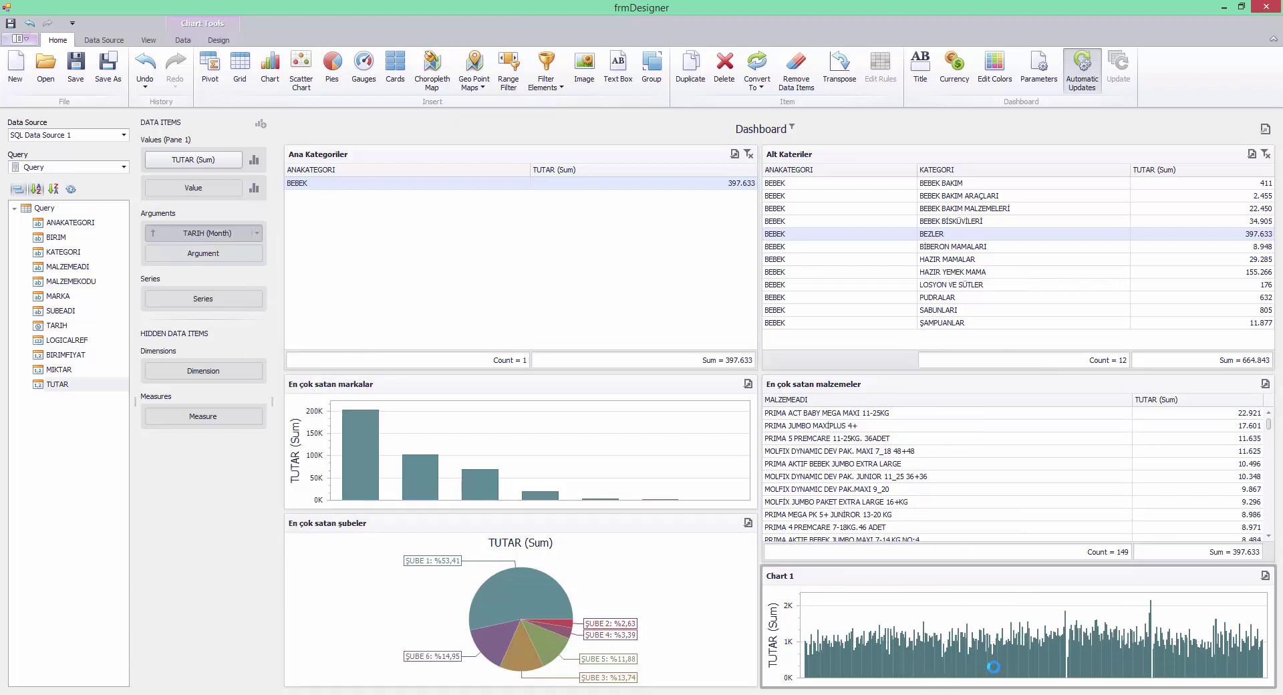
mouse_move(931, 668)
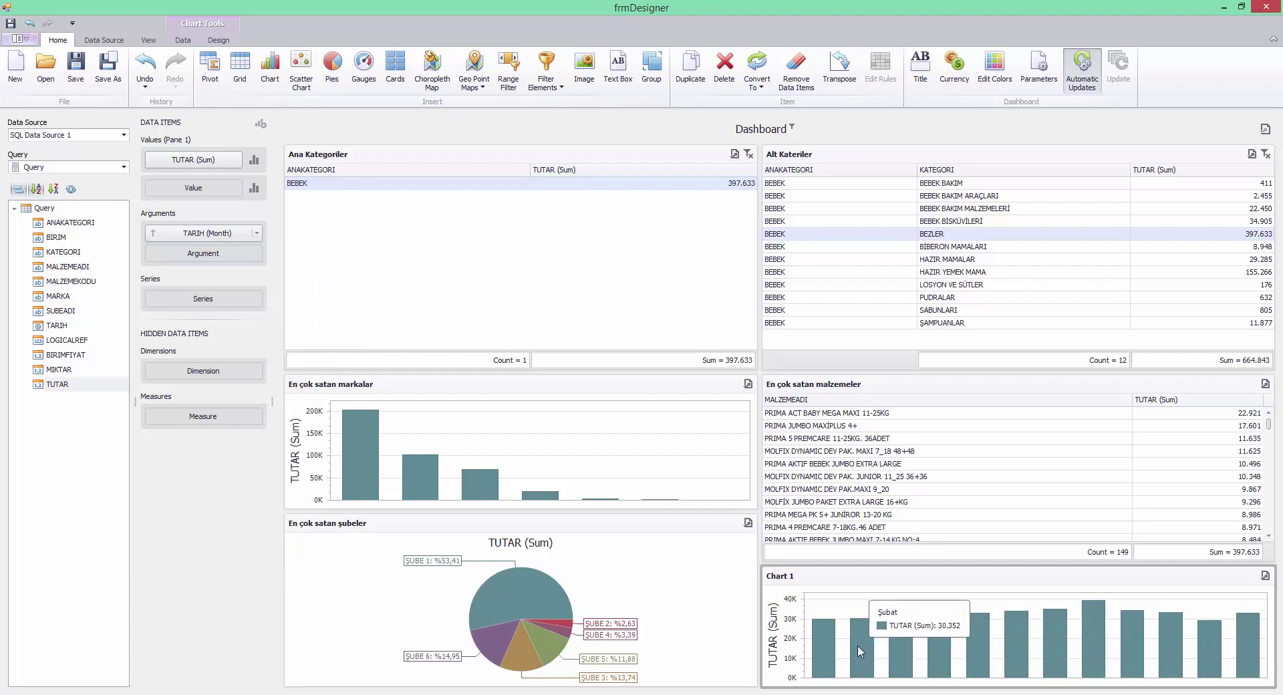
mouse_move(1258, 668)
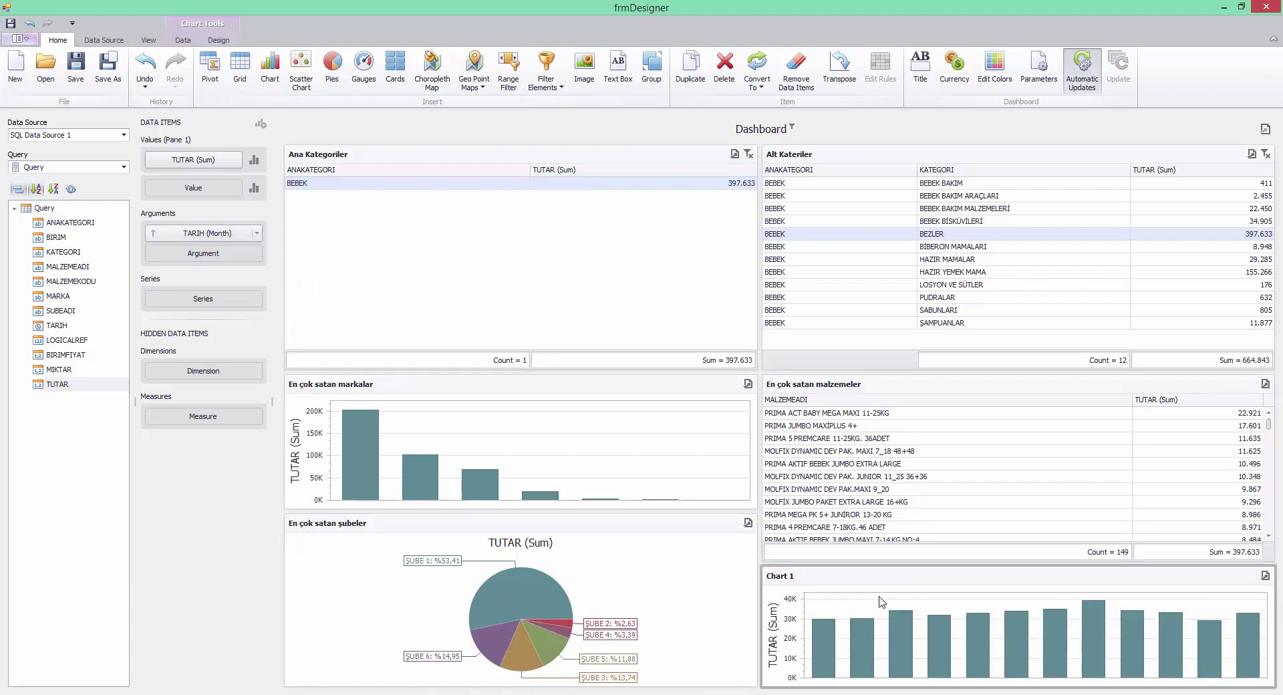
Step: Change the TUTAR series of the monthly chart from bars to a line
left_click(254, 159)
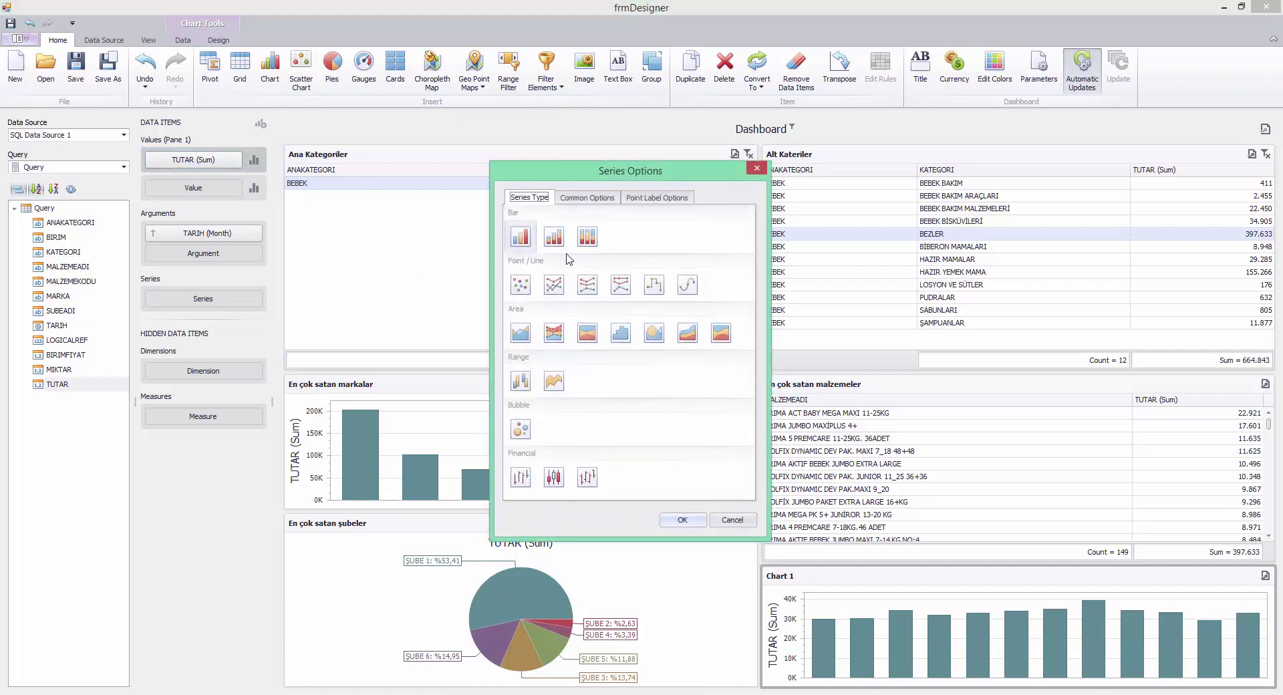
left_click(553, 285)
left_click(681, 520)
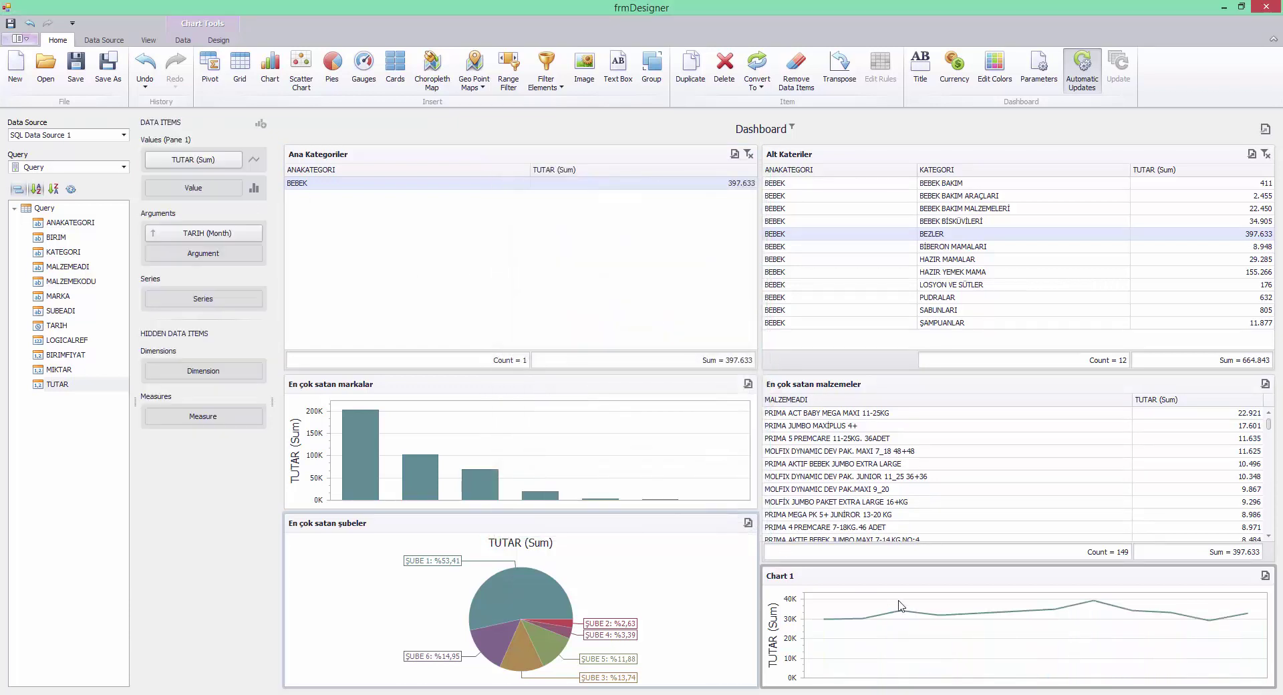
Step: Rename the monthly line chart to "Aylara göre Satışlar"
right_click(884, 576)
left_click(946, 470)
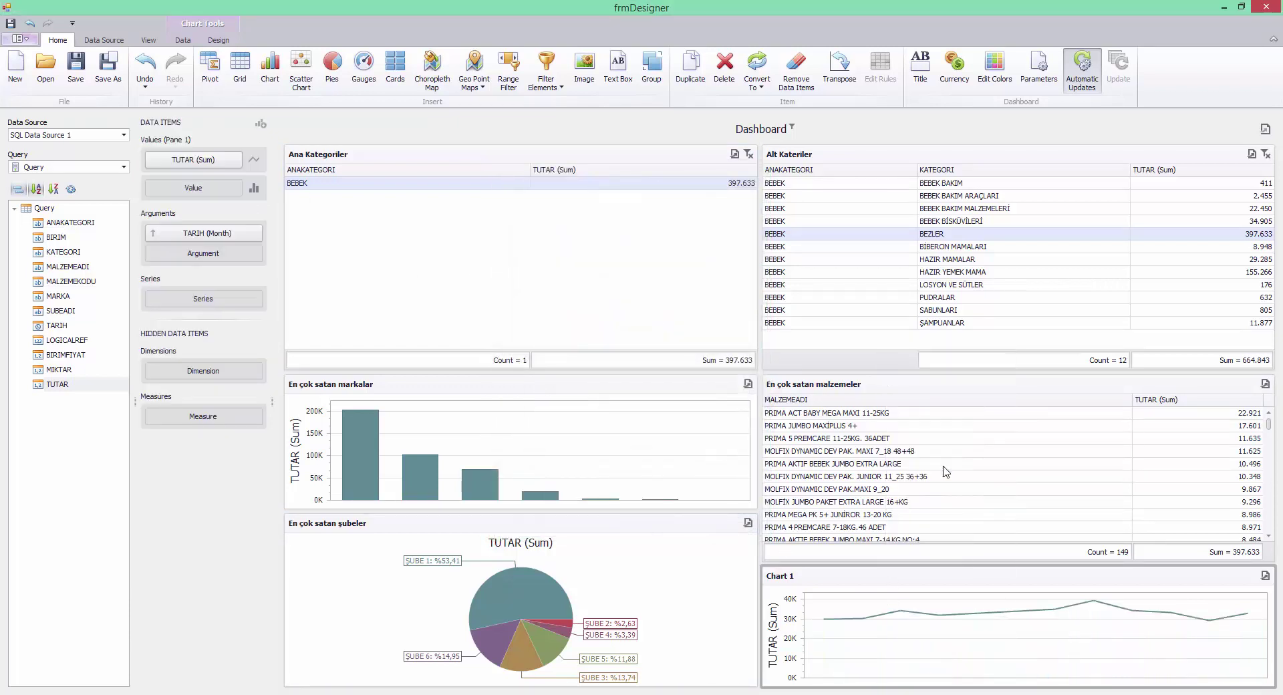
type("Aylara göre Satışlar")
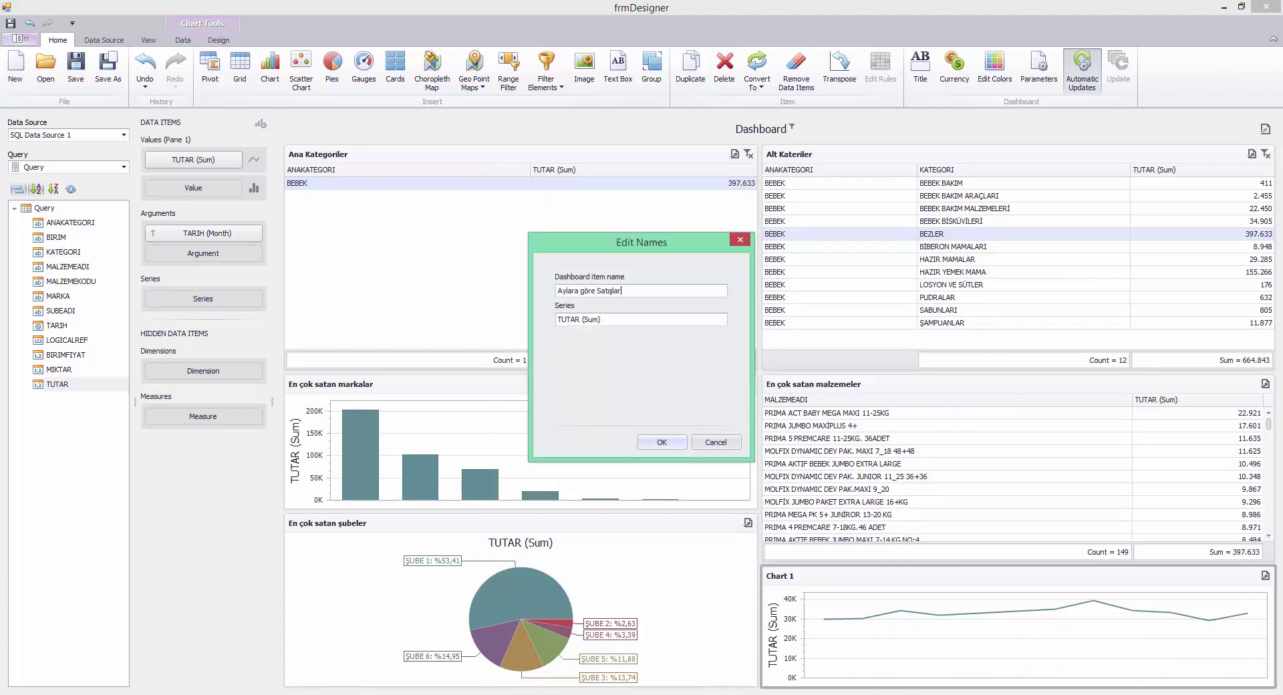
key("Return")
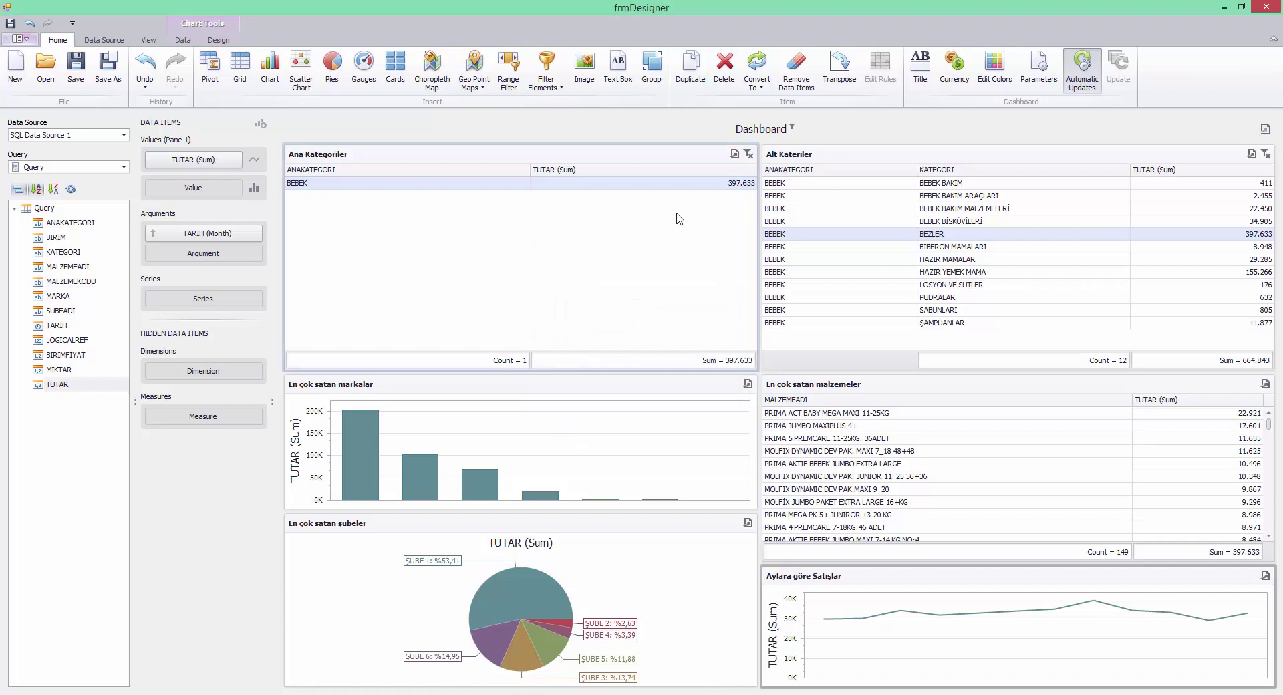
Step: Narrow the Ana Kategoriler grid and align the widths of the brands chart and branch pie with it
left_click_drag(760, 276, 669, 266)
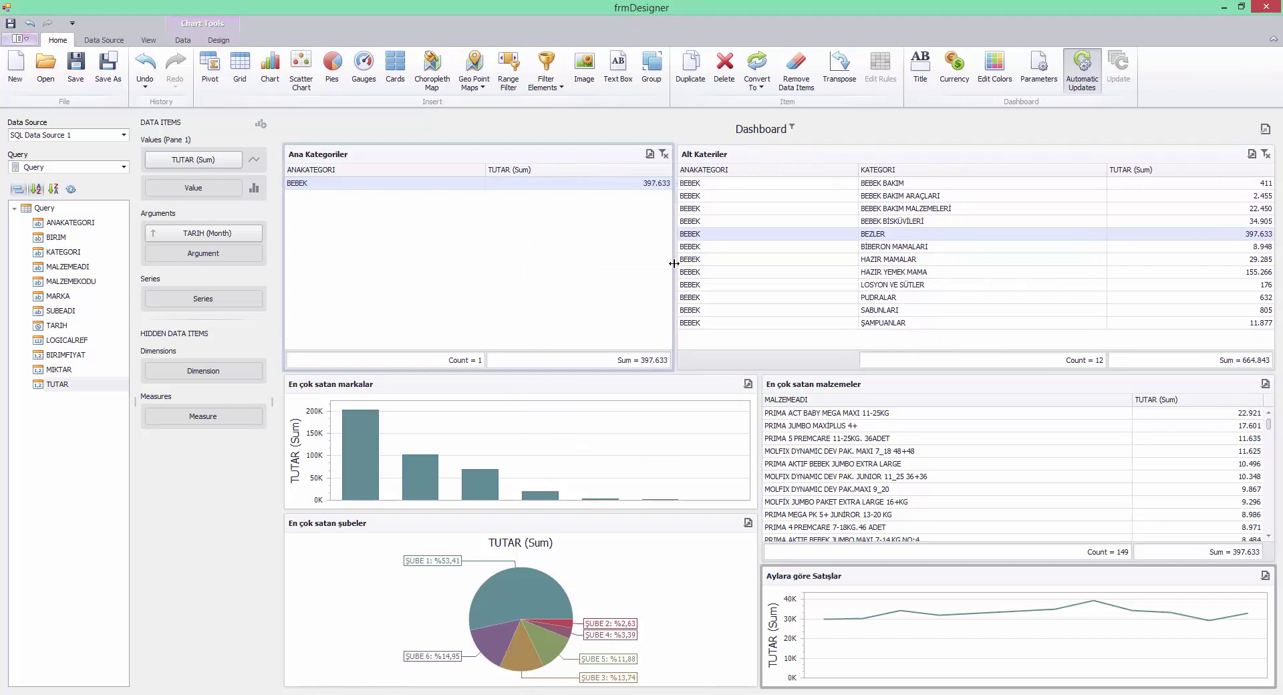
left_click_drag(758, 404, 676, 411)
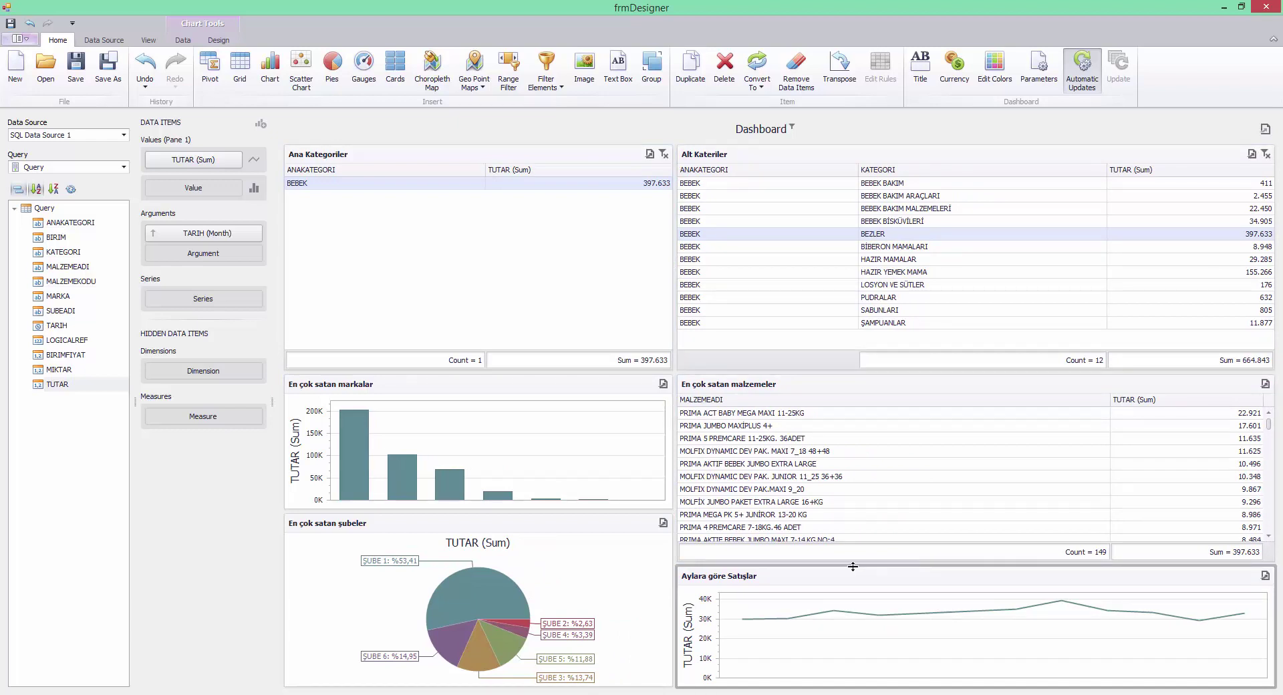
Step: Test the Alt Kateriler filter within BEBEK using BİBERON MAMALARI and BEZLER, and clear the filters of both category grids
left_click(925, 248)
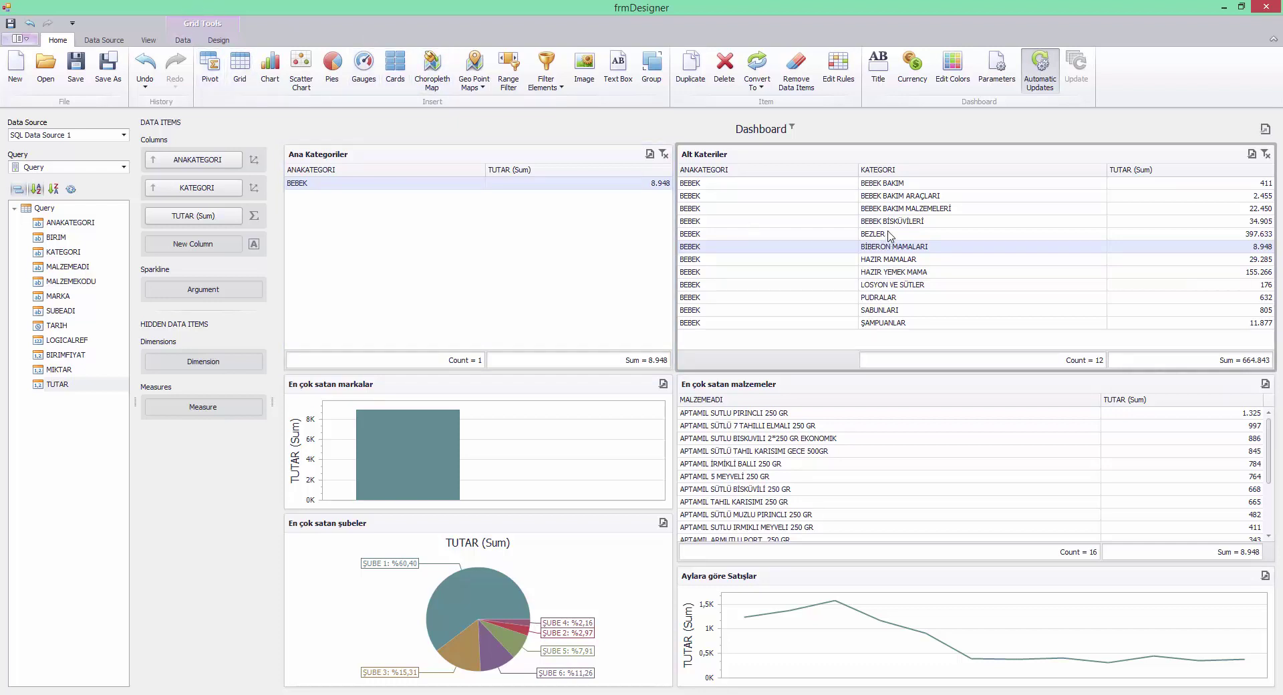
left_click(1266, 154)
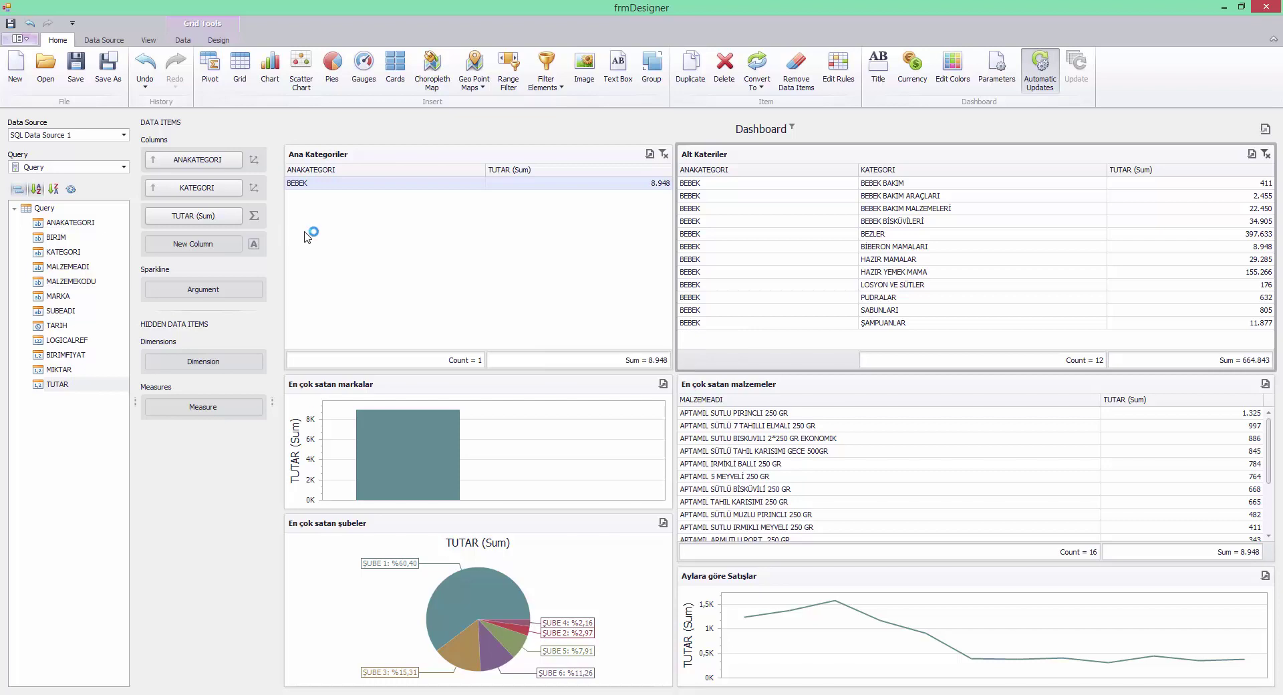
left_click(901, 234)
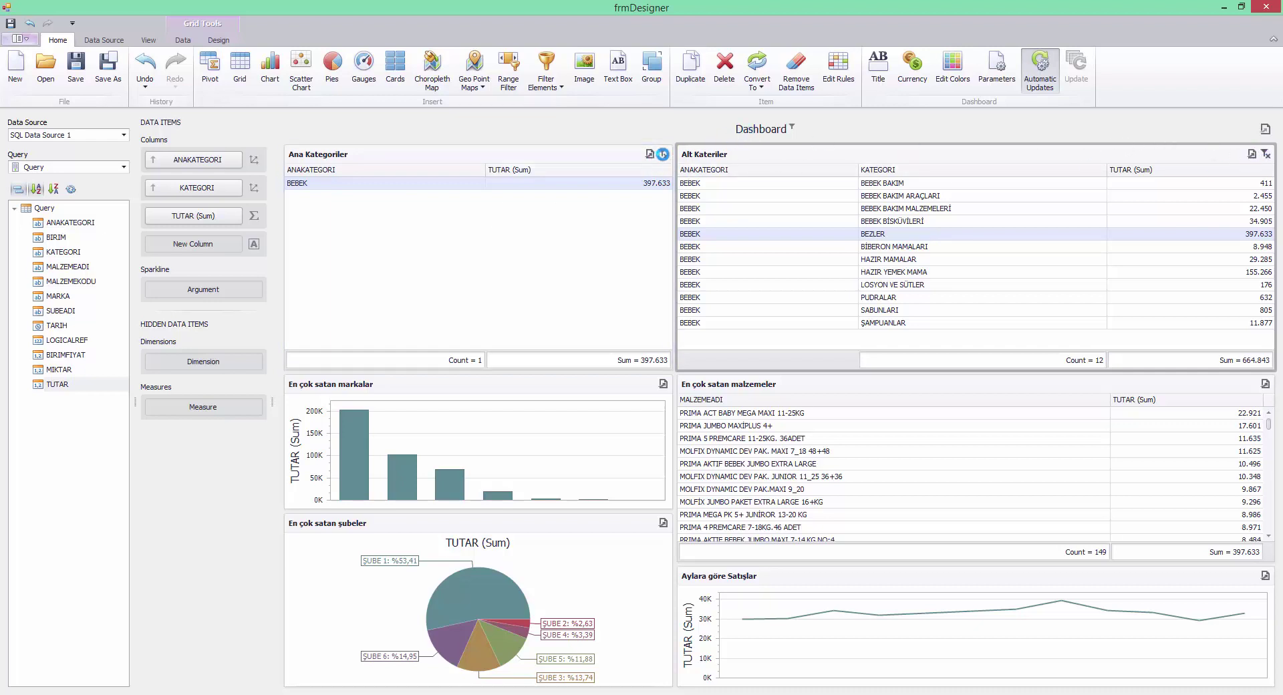
left_click(663, 154)
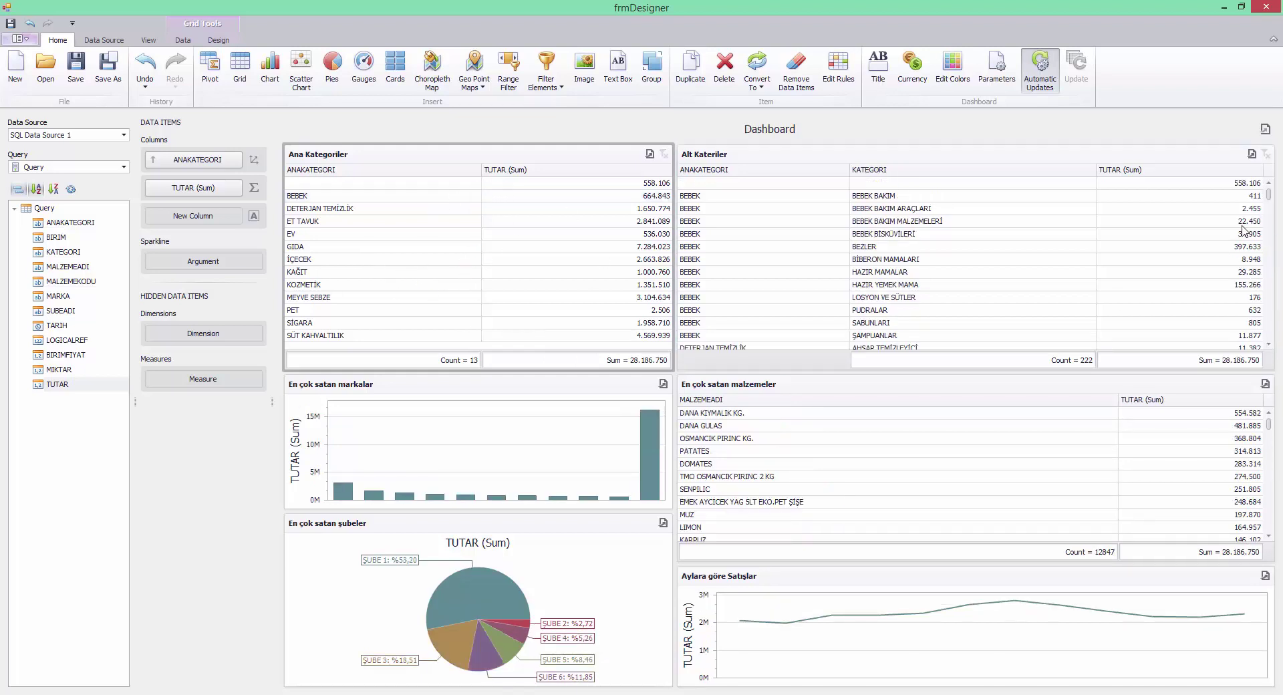
Step: Filter the dashboard by the GIDA subcategory FINDIK in Alt Kateriler, and clear that filter
left_click_drag(1268, 195, 1276, 254)
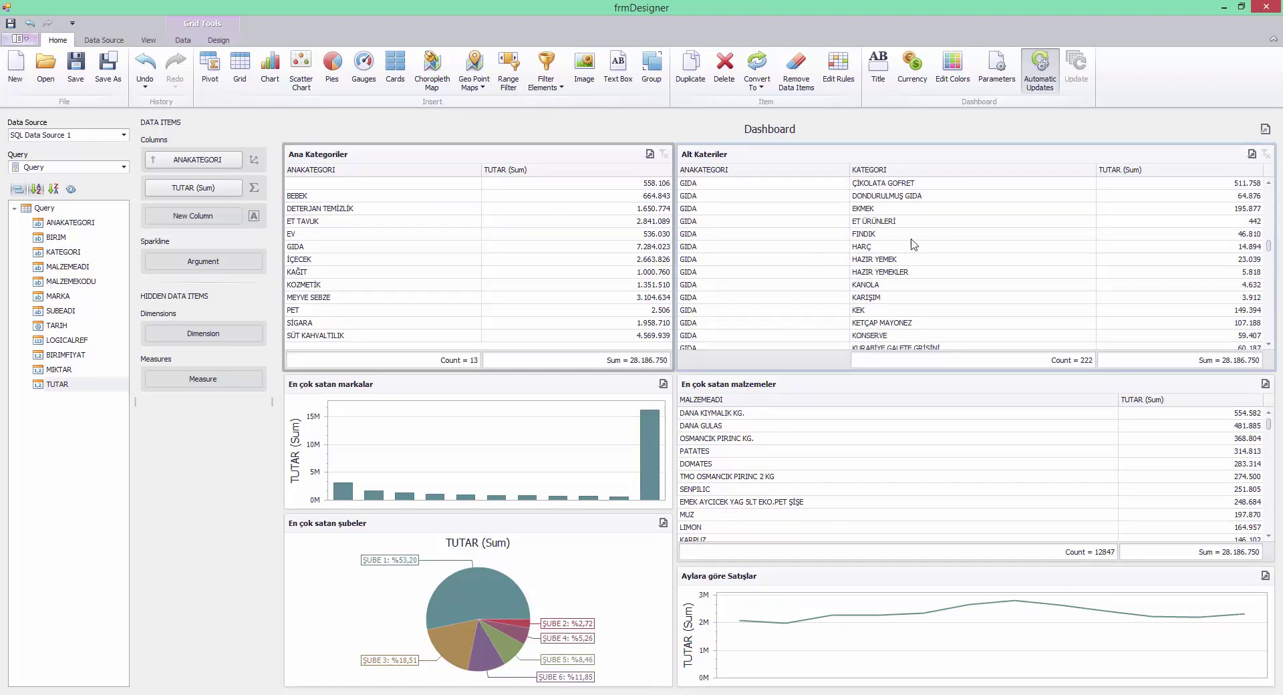
left_click(886, 234)
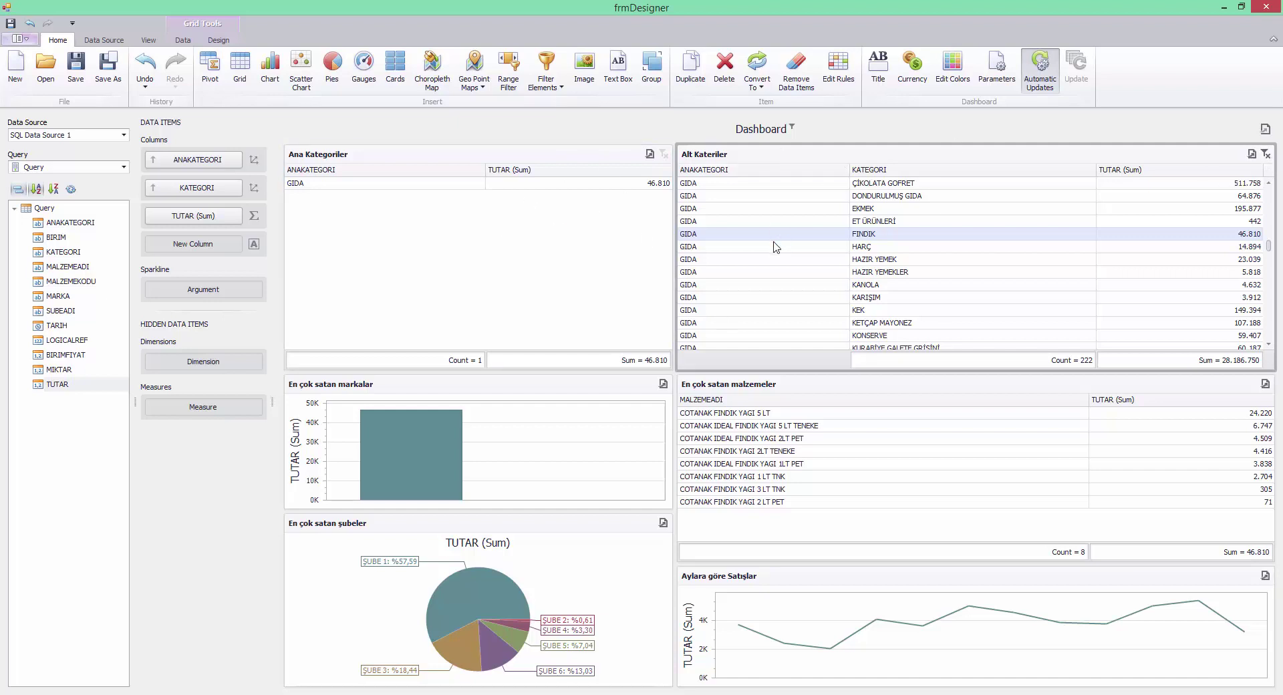
left_click(1266, 155)
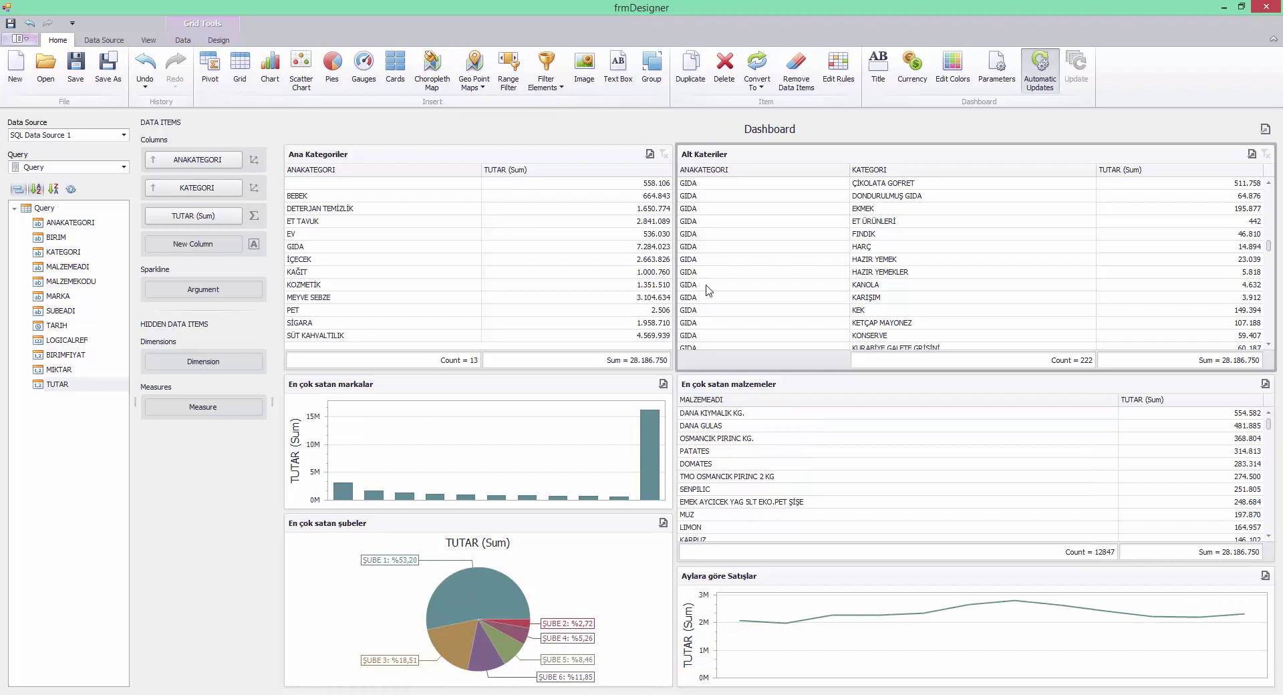
Step: Turn on Ignore Master Filters for the Ana Kategoriler grid
left_click(549, 200)
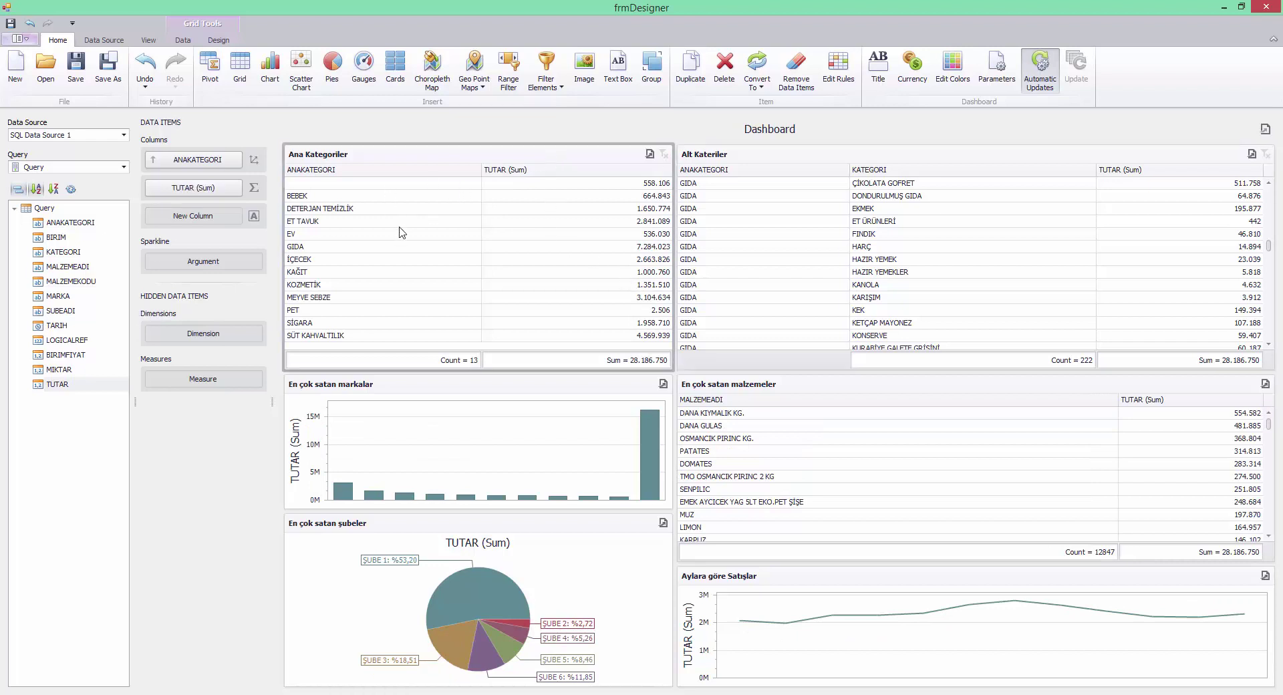
left_click(221, 40)
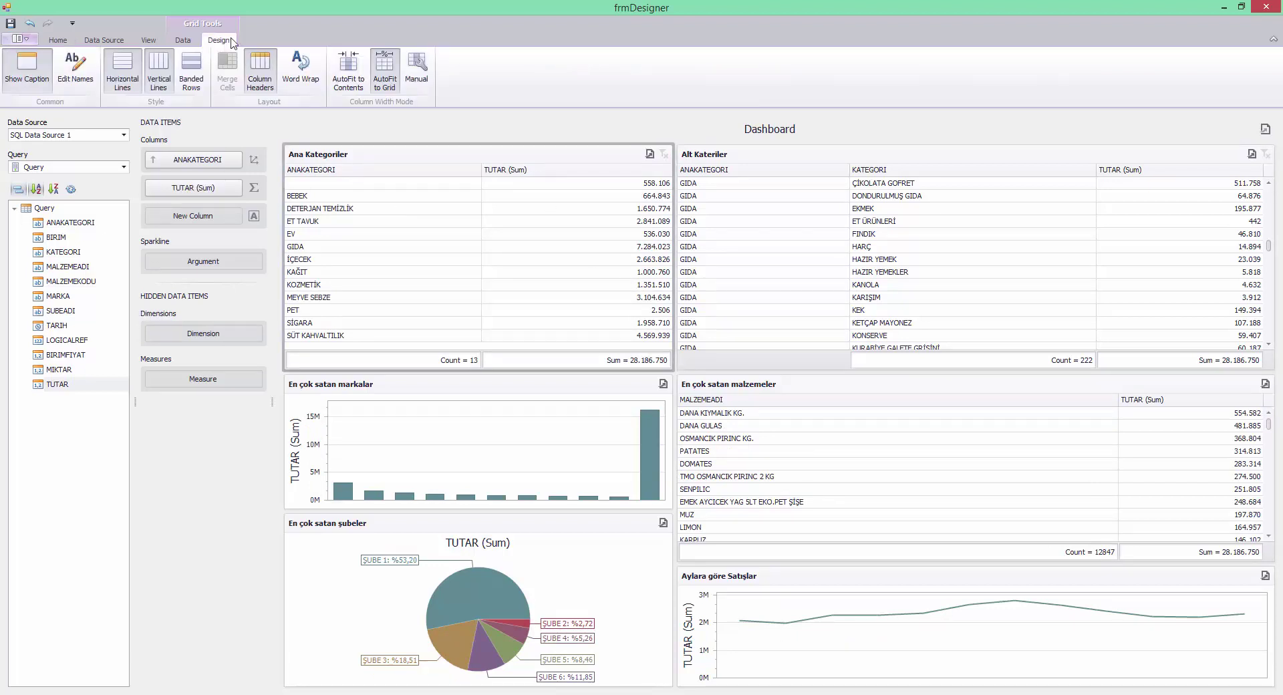
left_click(184, 41)
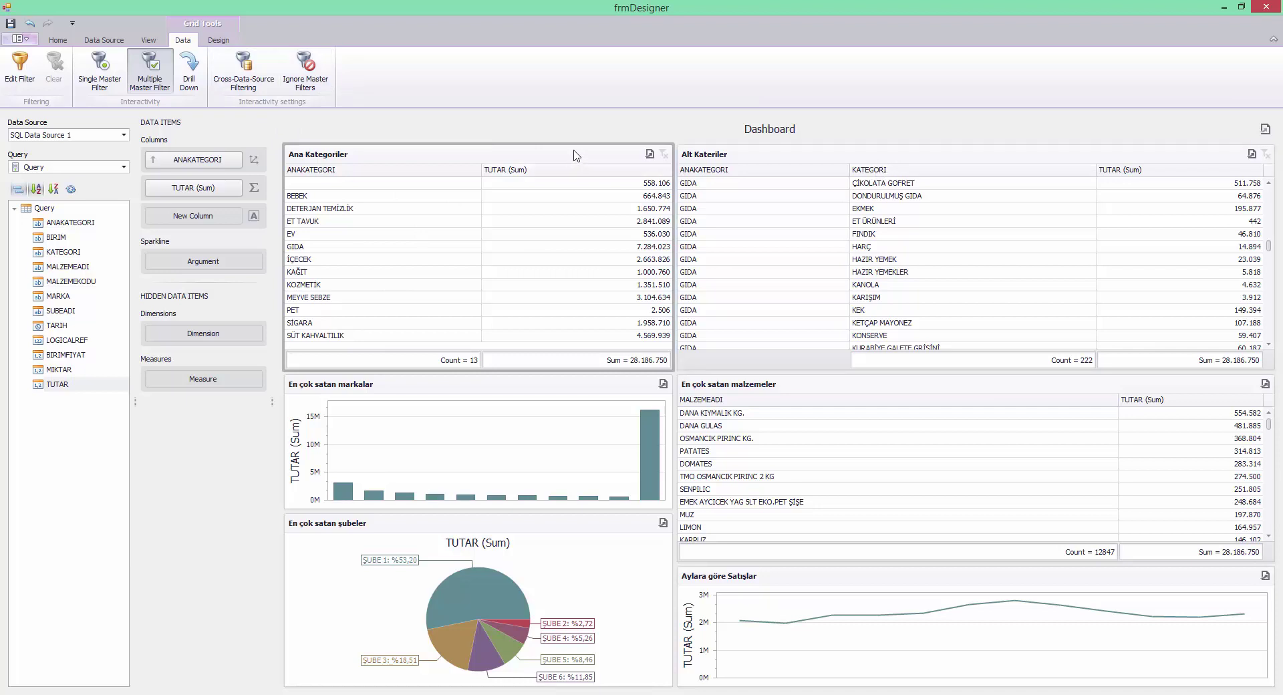
left_click(305, 67)
Step: Test the Alt Kateriler filter with BEBEK BİSKÜVİLERİ and BİBERON MAMALARI while Ana Kategoriler ignores master filters
left_click(890, 239)
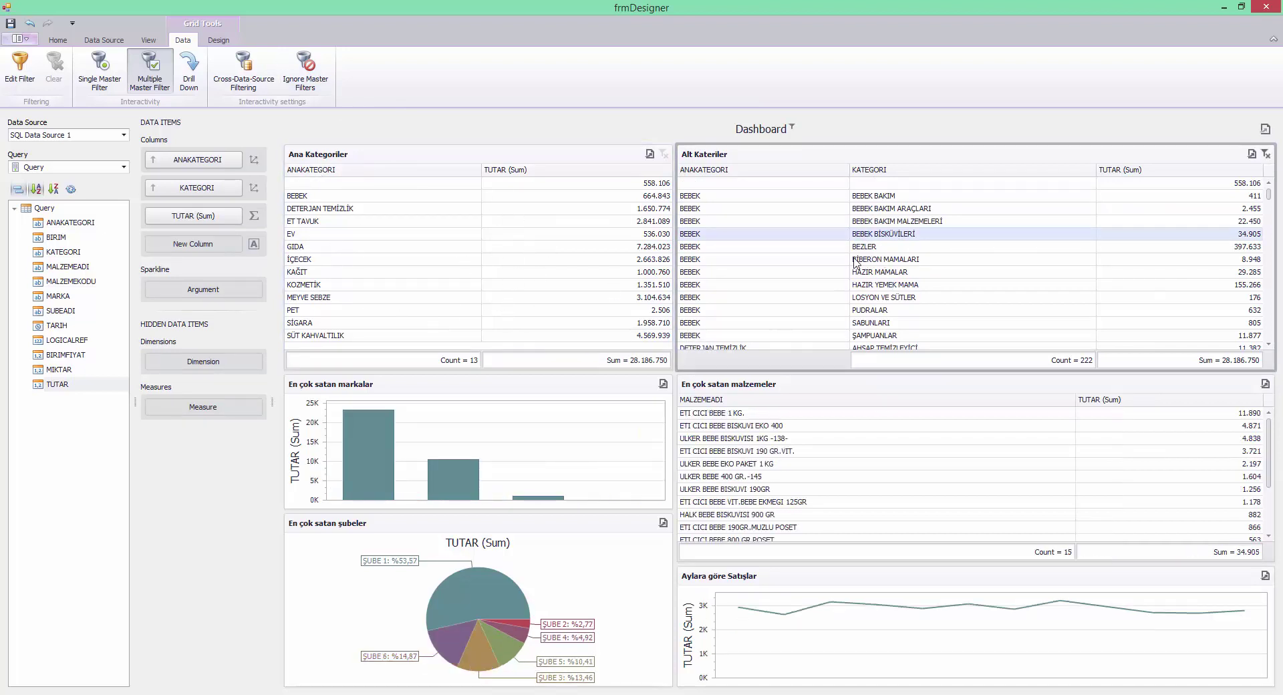
left_click(886, 260)
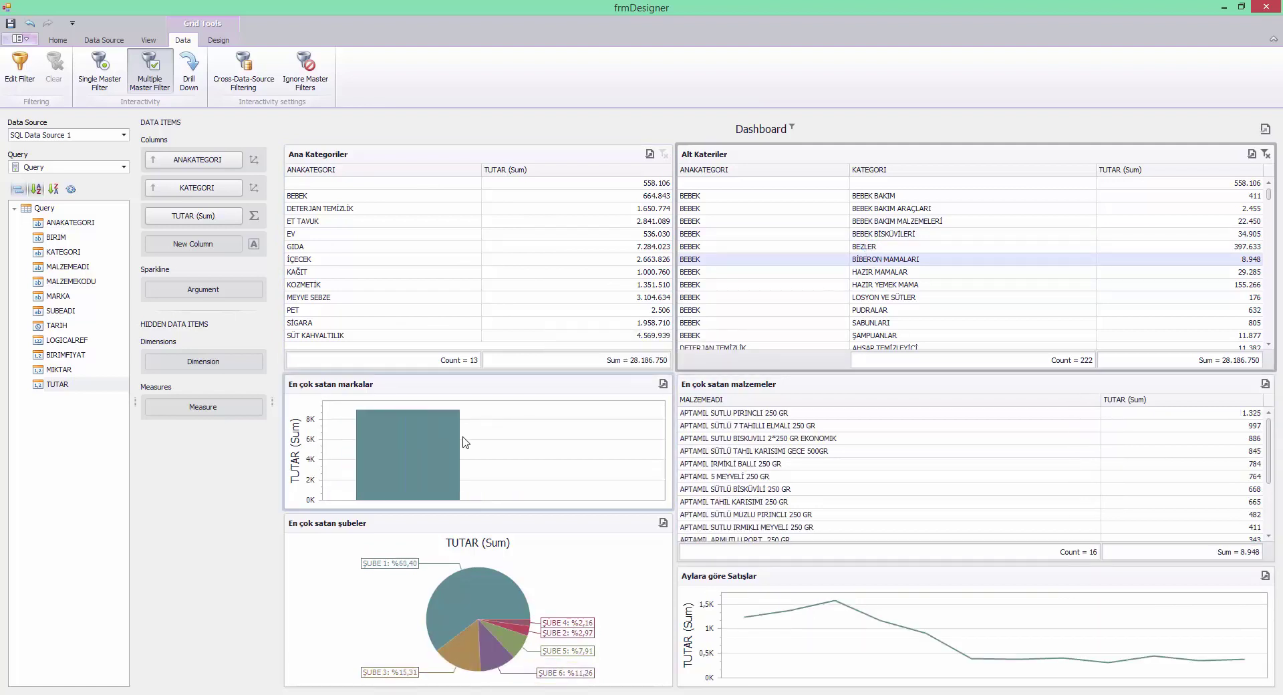
Step: Test the Alt Kateriler filter with PUDRALAR, ŞAMPUANLAR and AHŞAP TEMİZLEYİCİ, examining the brand and product items
mouse_move(428, 468)
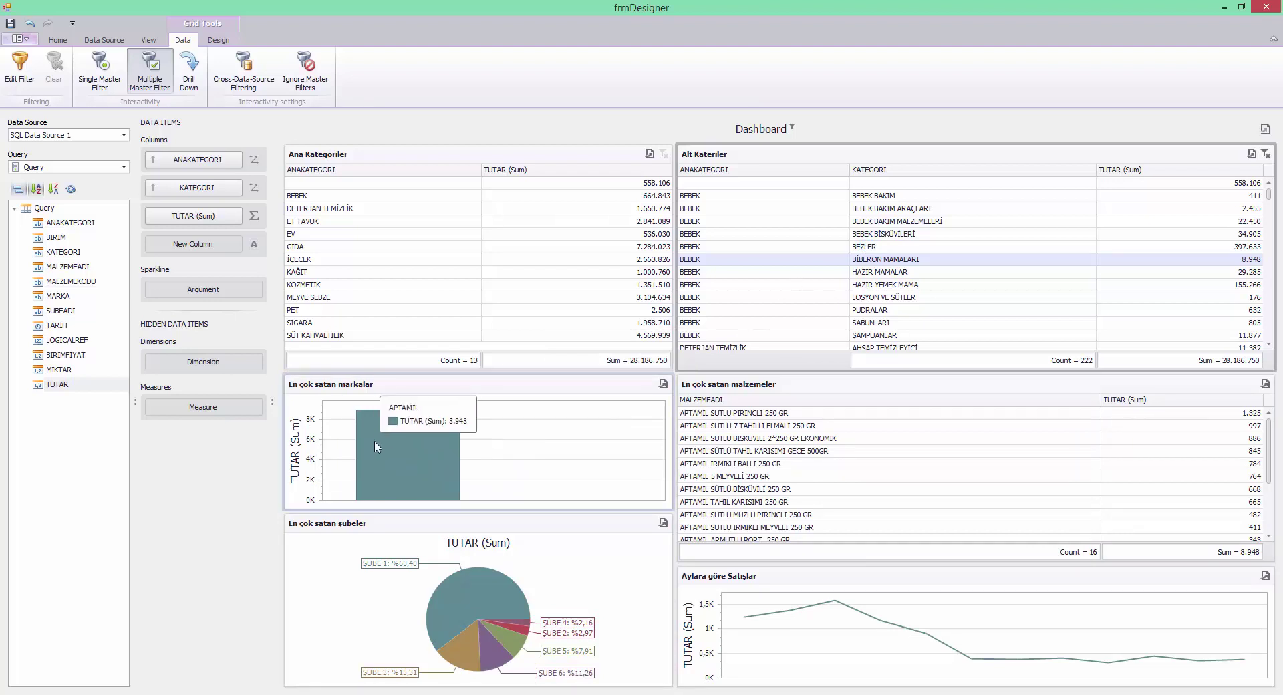
scroll(894, 261, "down", 2)
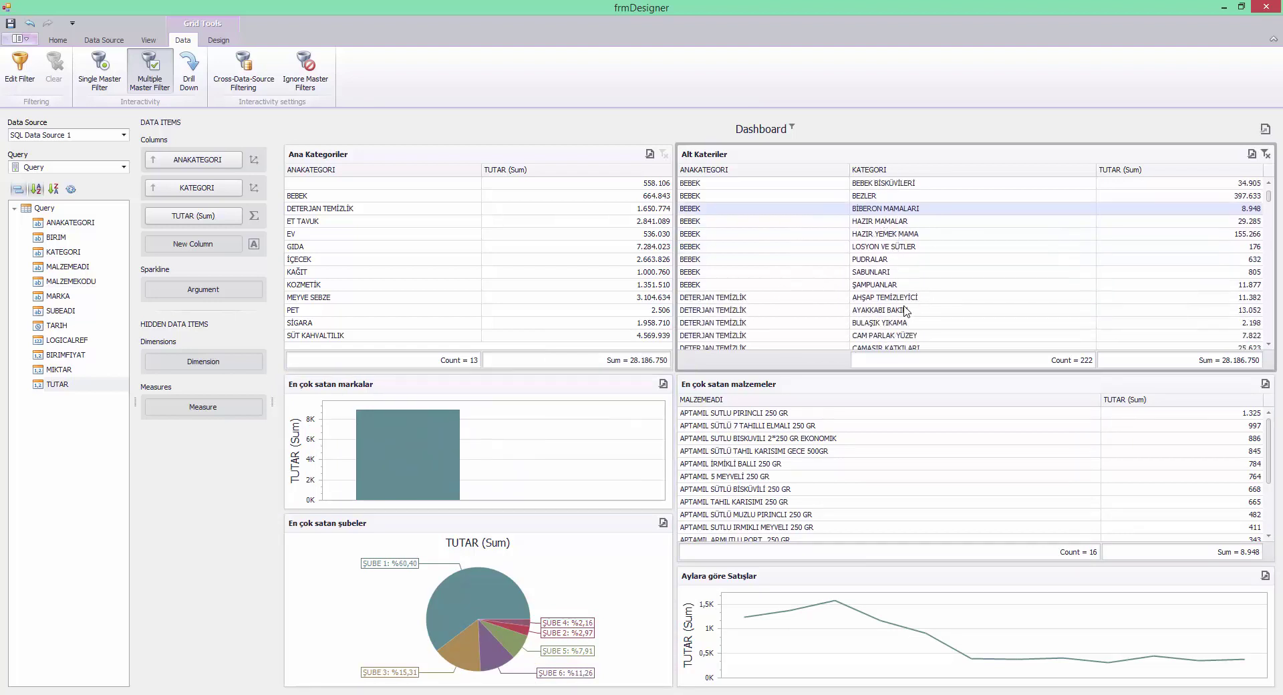
left_click(881, 259)
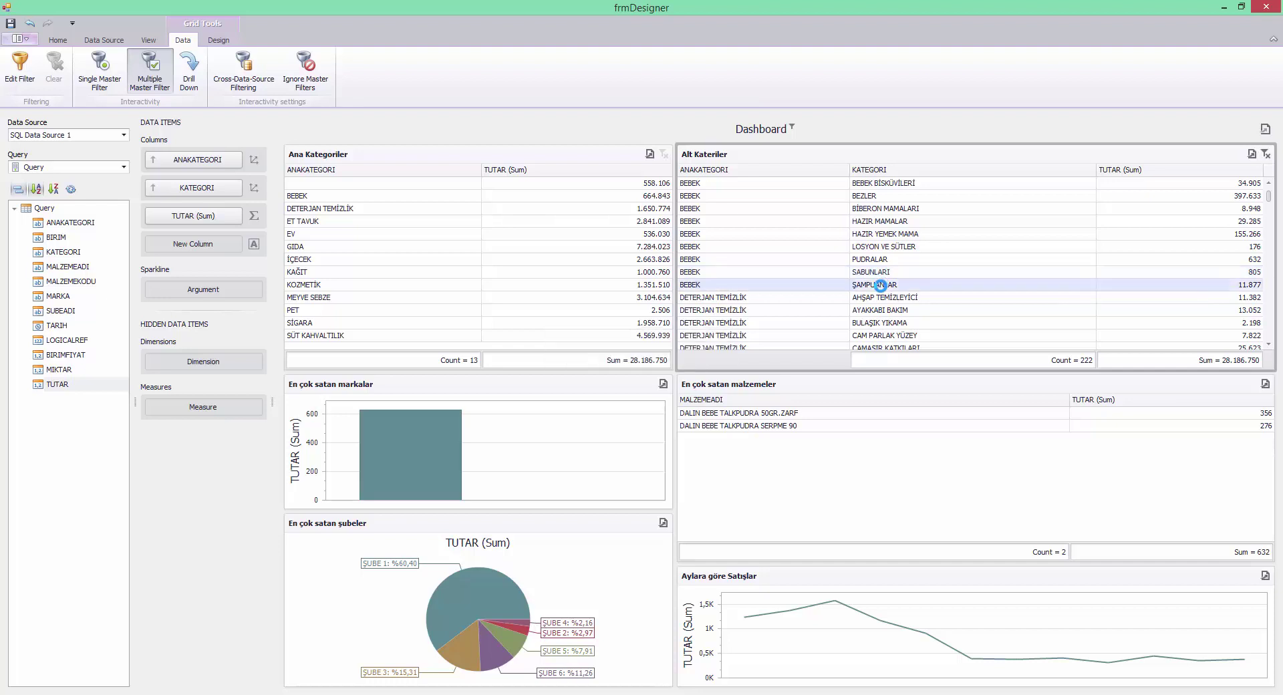
left_click(881, 285)
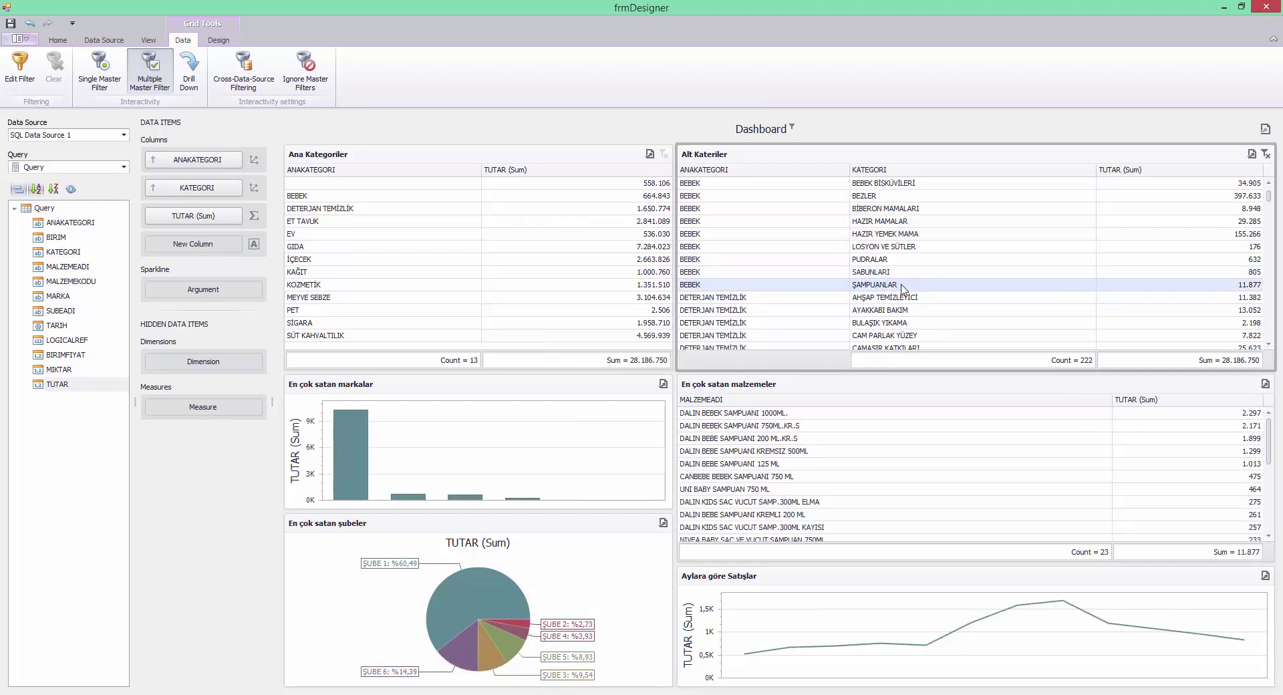
mouse_move(356, 453)
scroll(1271, 426, "down", 1)
scroll(1272, 426, "up", 1)
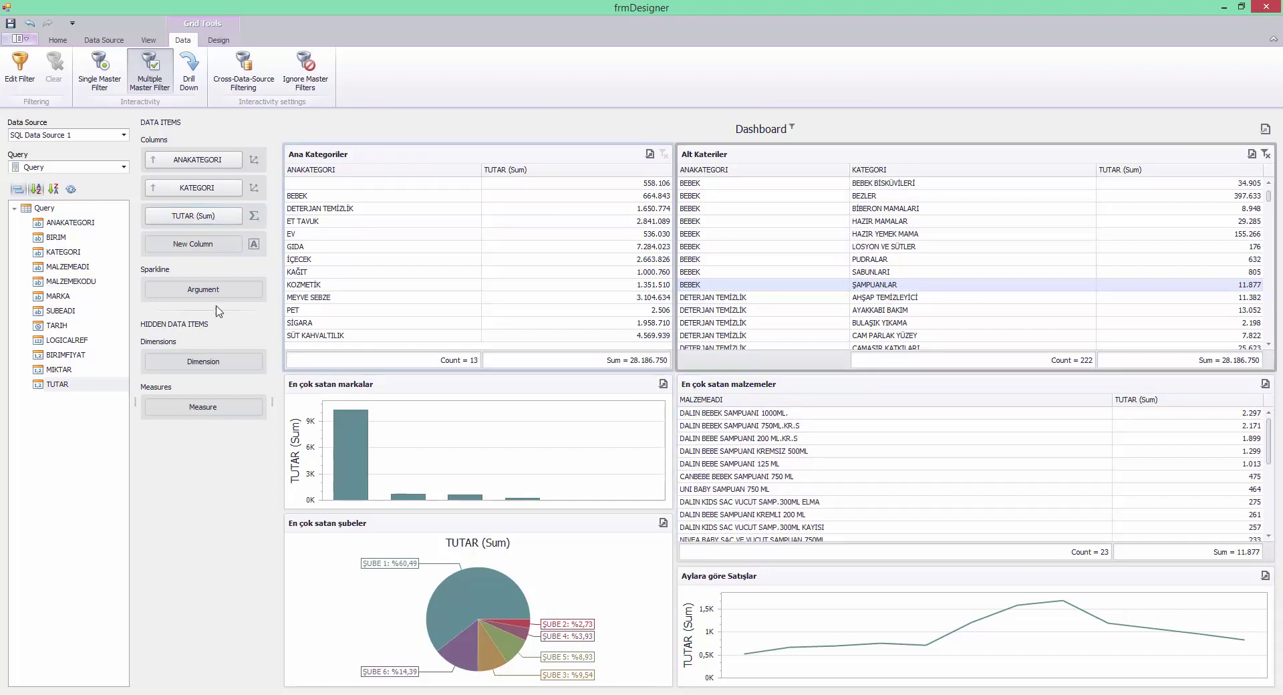
left_click(732, 299)
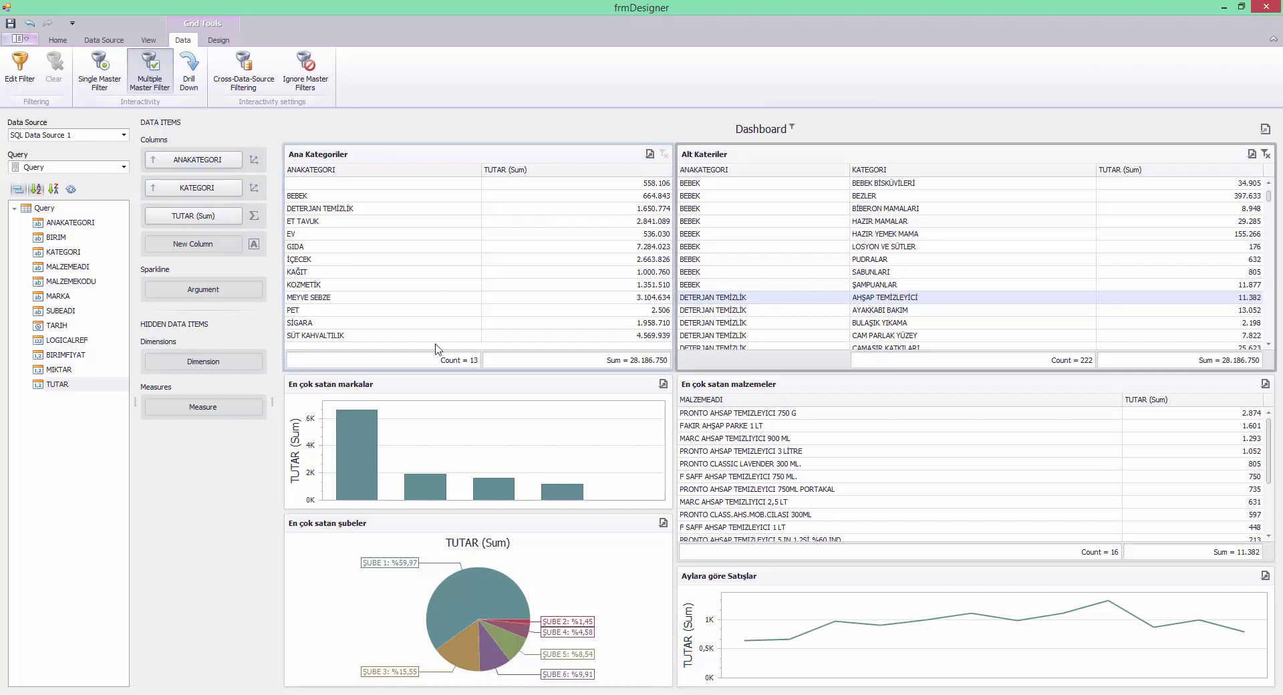
Step: Increase the height of the En çok satan markalar chart until its brand labels fit, and duplicate the chart
left_click(460, 390)
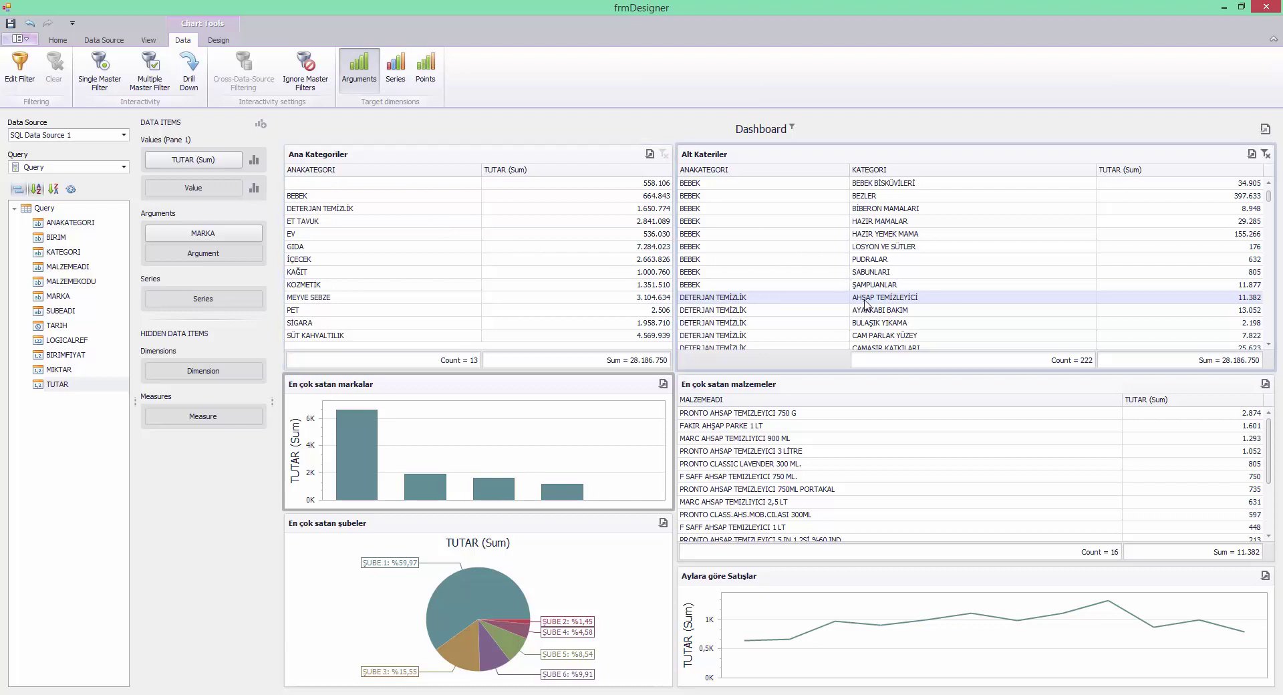
left_click_drag(628, 521, 630, 529)
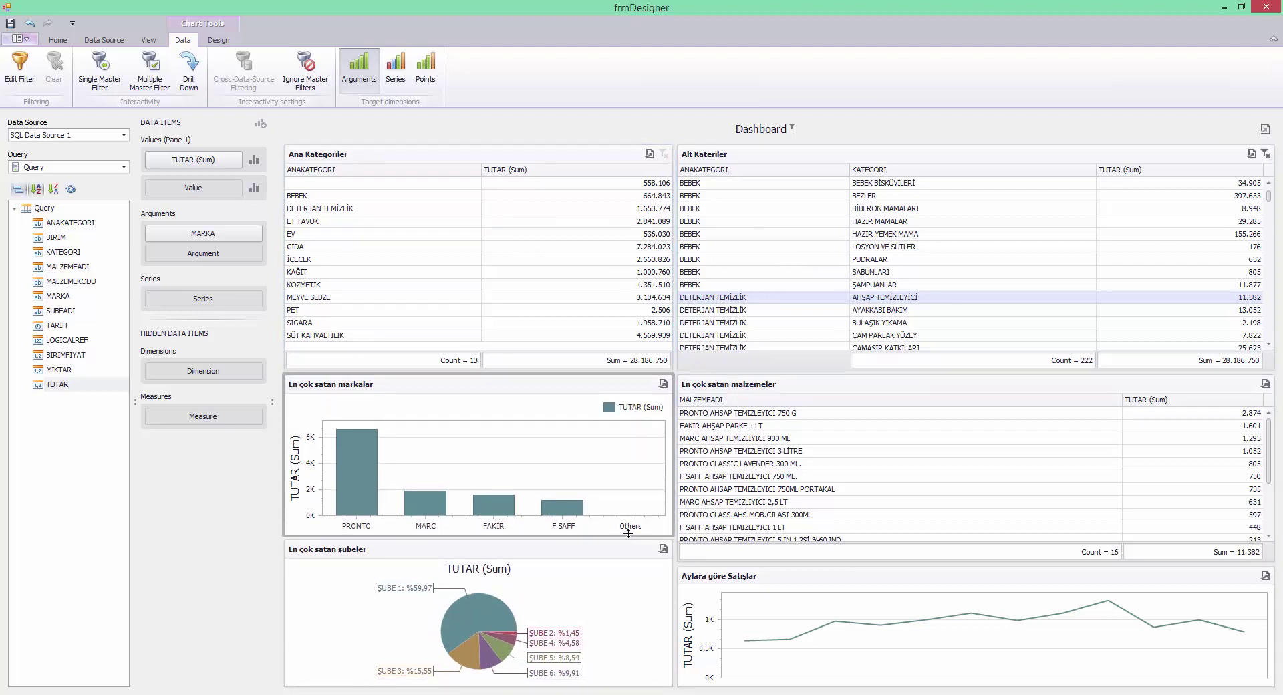
right_click(457, 391)
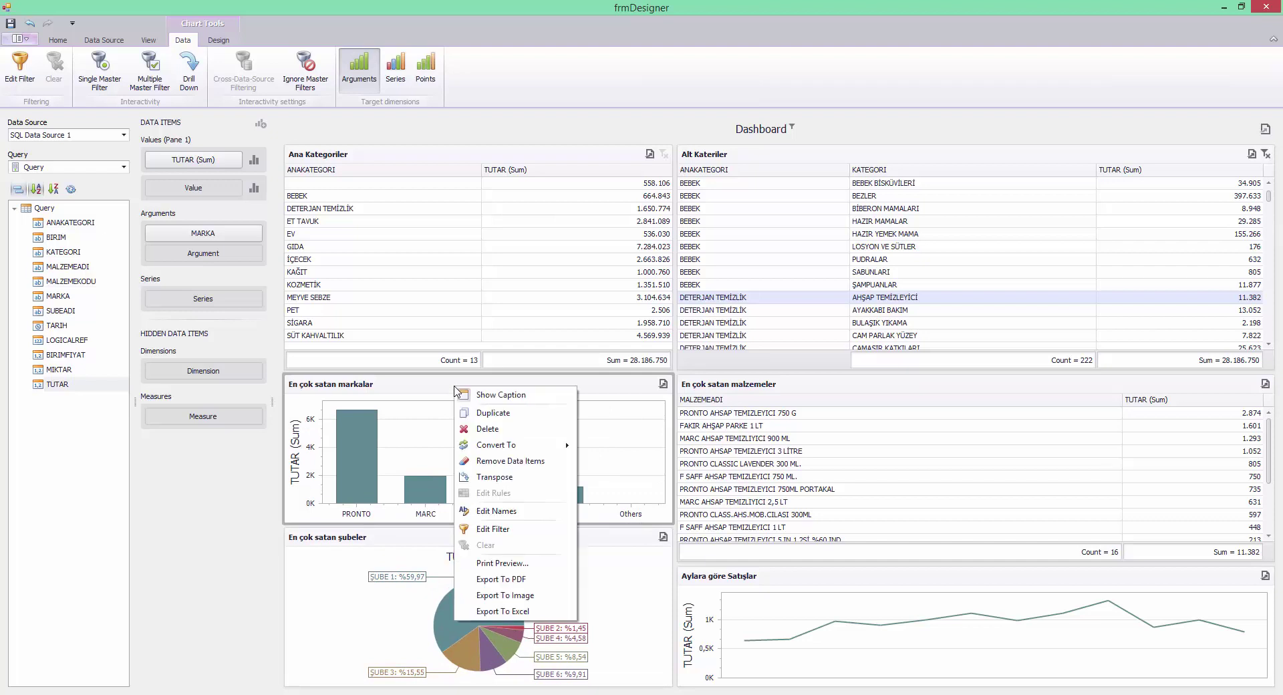
left_click(511, 416)
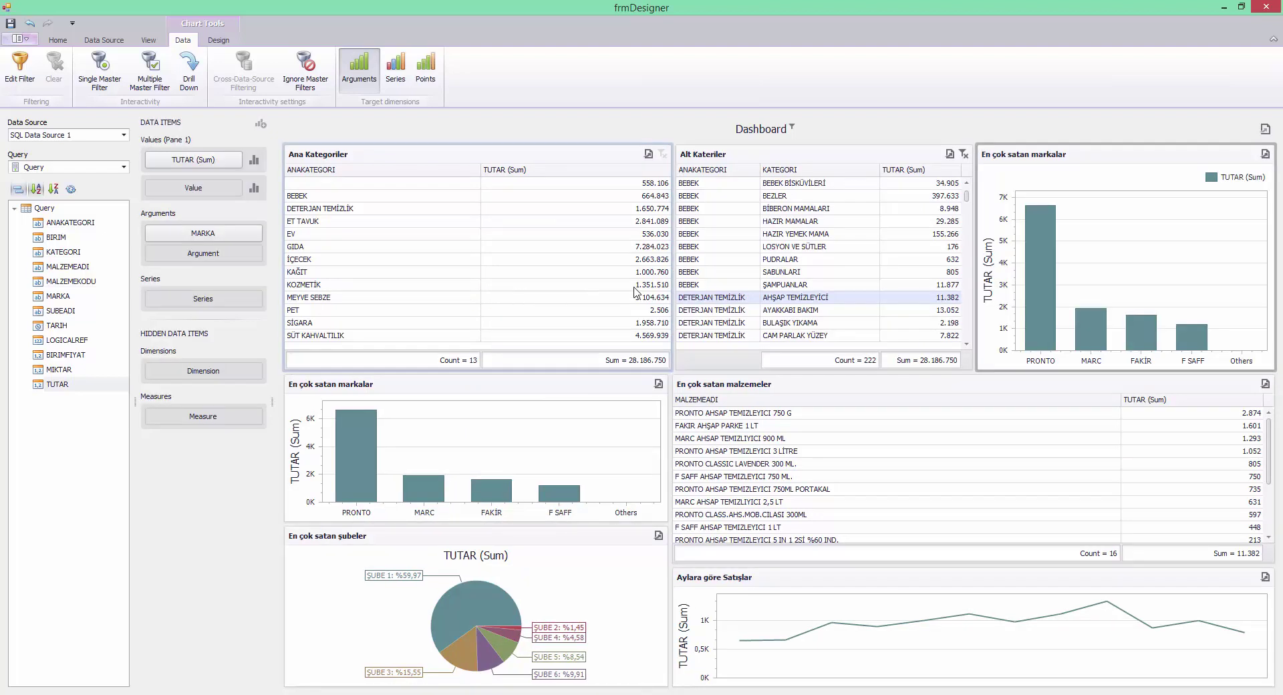
Step: Move the duplicated chart before the Ana Kategoriler grid and widen both items in the upper row
left_click_drag(1076, 166, 288, 154)
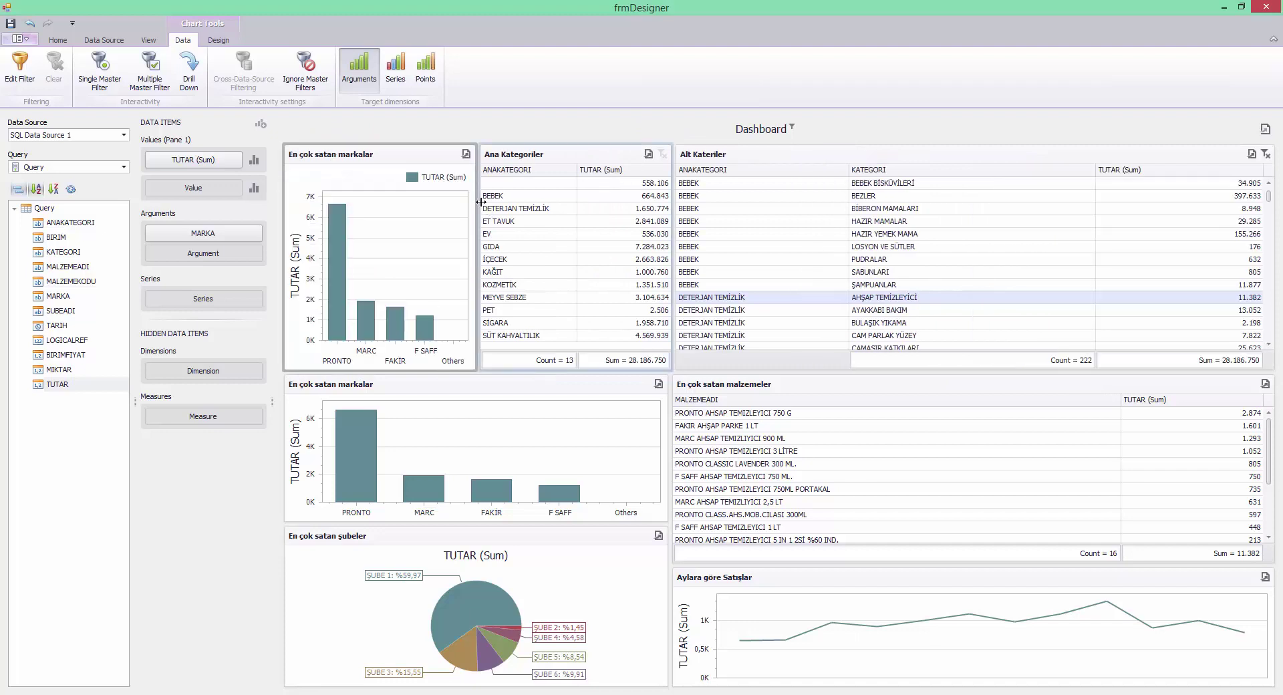
left_click_drag(507, 205, 508, 206)
left_click_drag(674, 221, 700, 221)
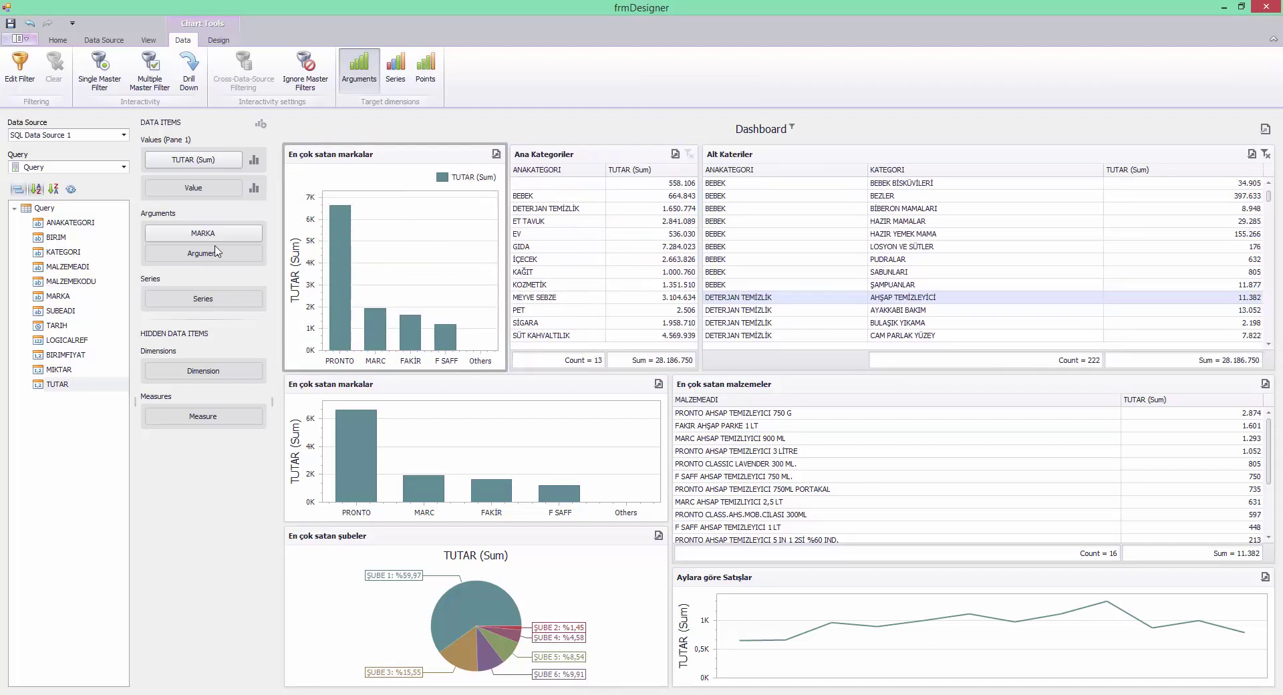
Step: Replace the duplicated chart's MARKA argument with SUBEADI and turn on Multiple Master Filter for it
mouse_move(214, 237)
left_mouse_down()
mouse_move(69, 281)
mouse_move(60, 313)
mouse_move(201, 250)
mouse_move(207, 234)
left_mouse_up()
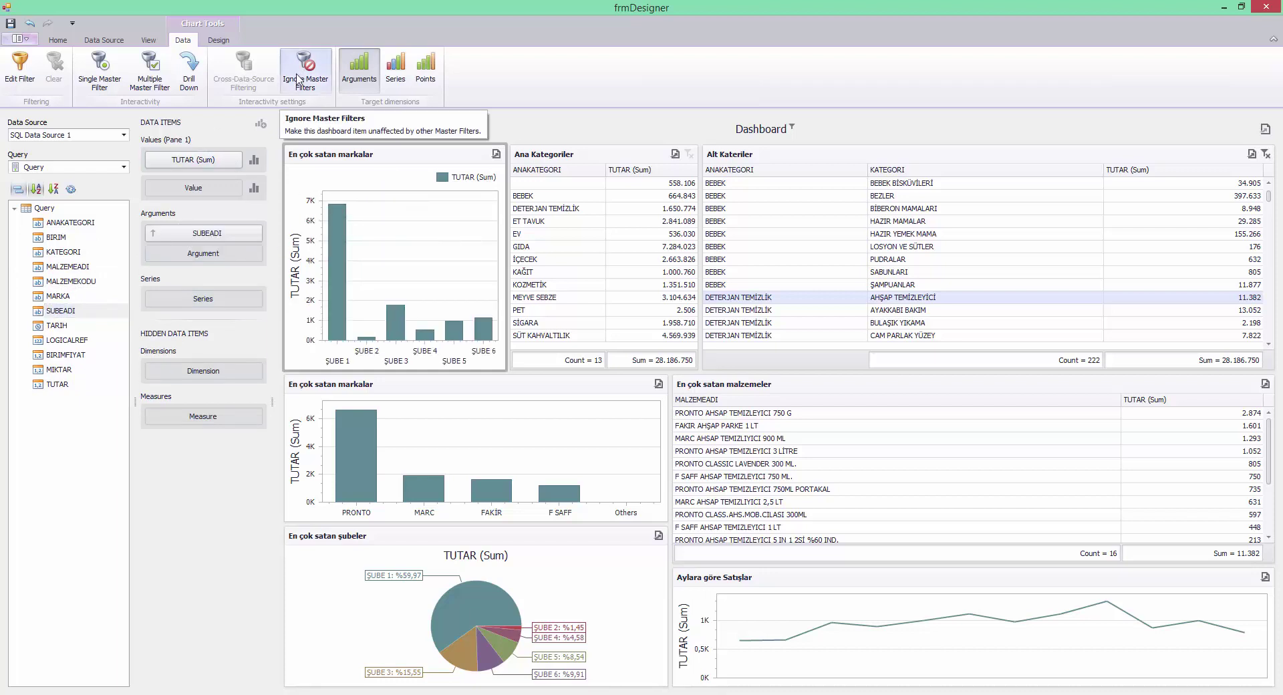
left_click(150, 72)
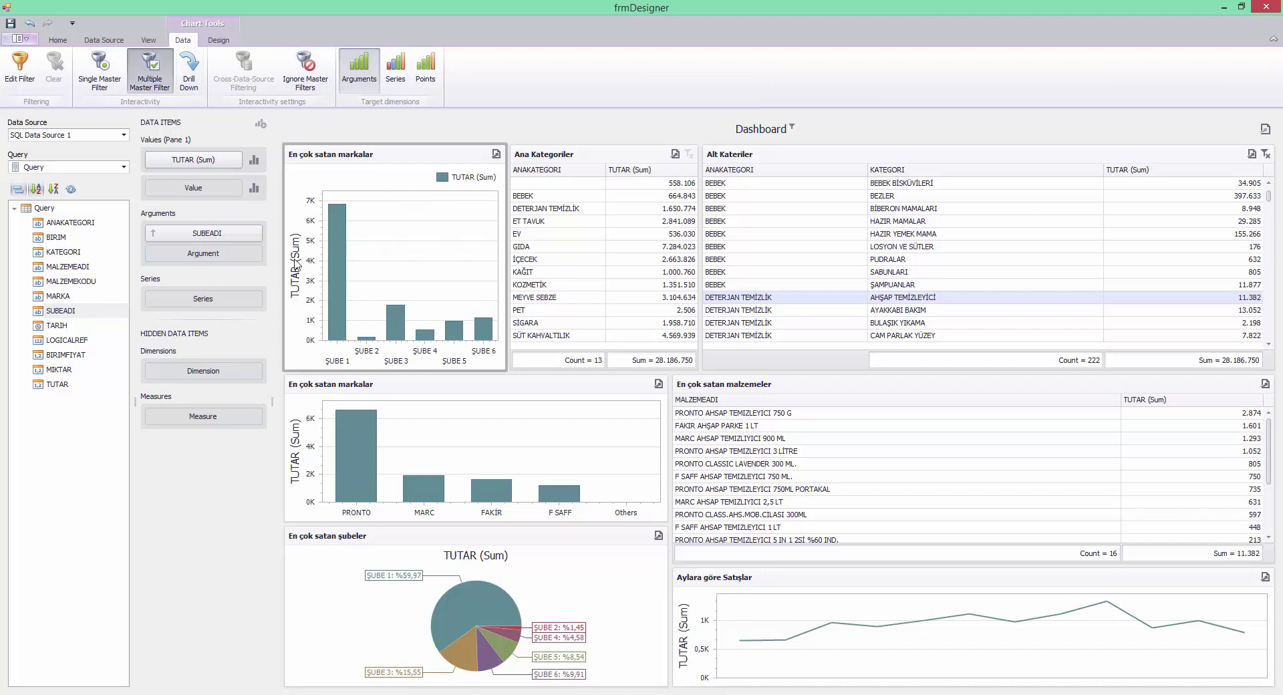
Step: Clear the Alt Kateriler filter and filter the dashboard by ŞUBE 1 in the branch bar chart
left_click(344, 268)
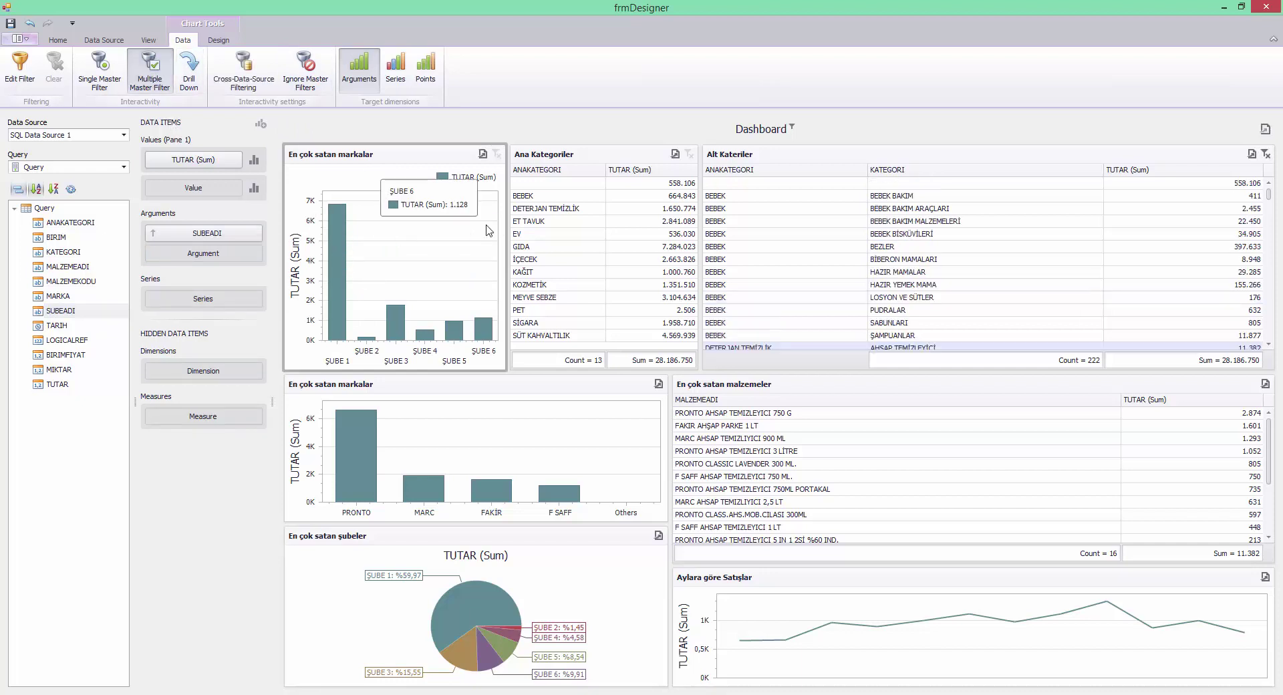
left_click(980, 208)
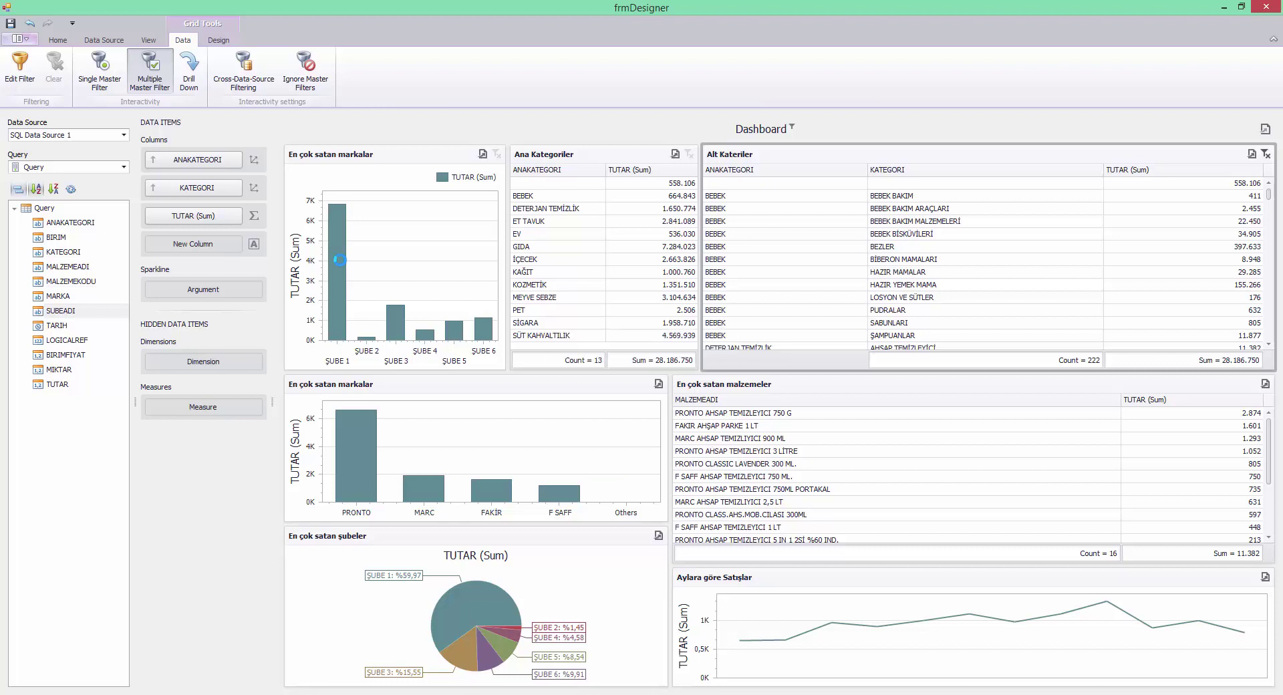
left_click(344, 258)
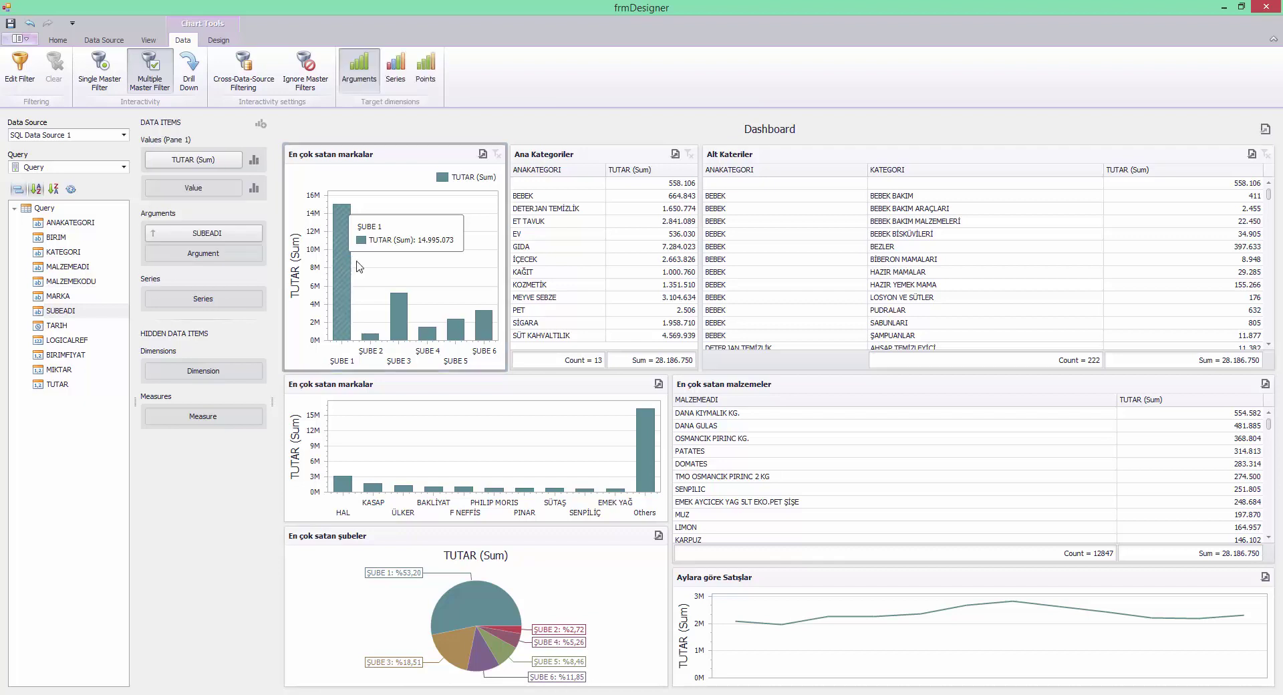
left_click(342, 252)
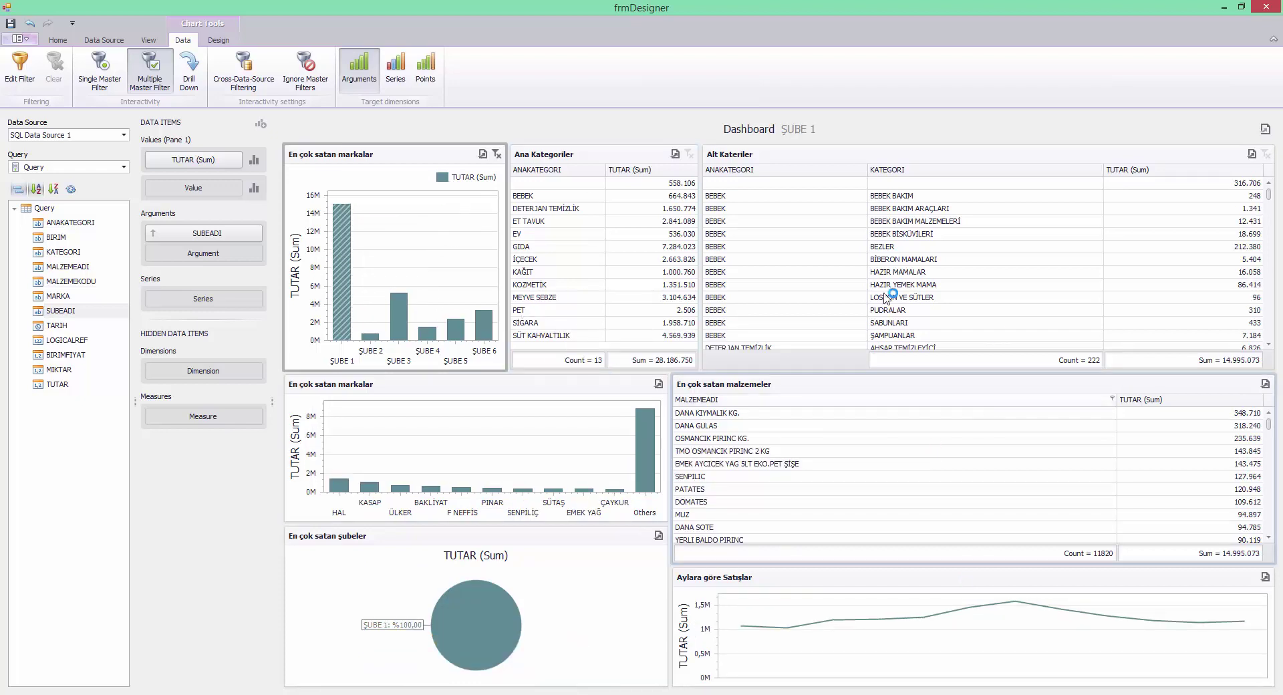
Step: Turn off Ignore Master Filters for the Ana Kategoriler grid, and clear the branch chart's ŞUBE 1 filter
left_click(575, 156)
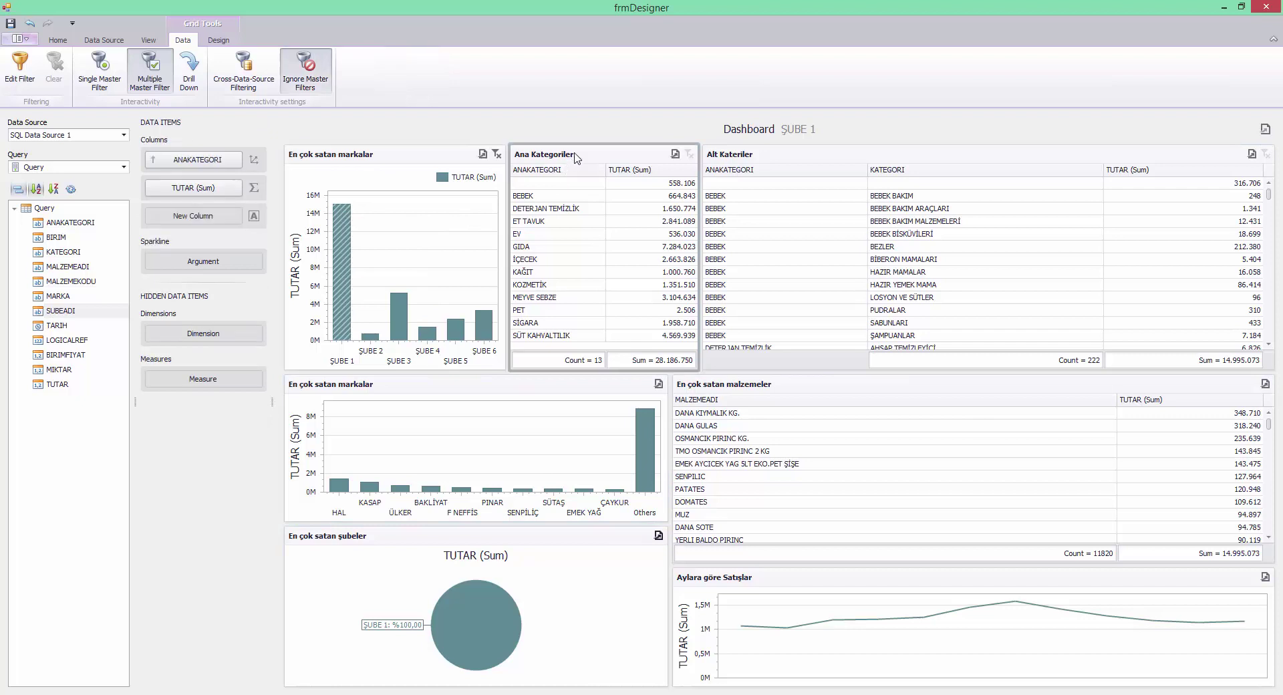
left_click(305, 85)
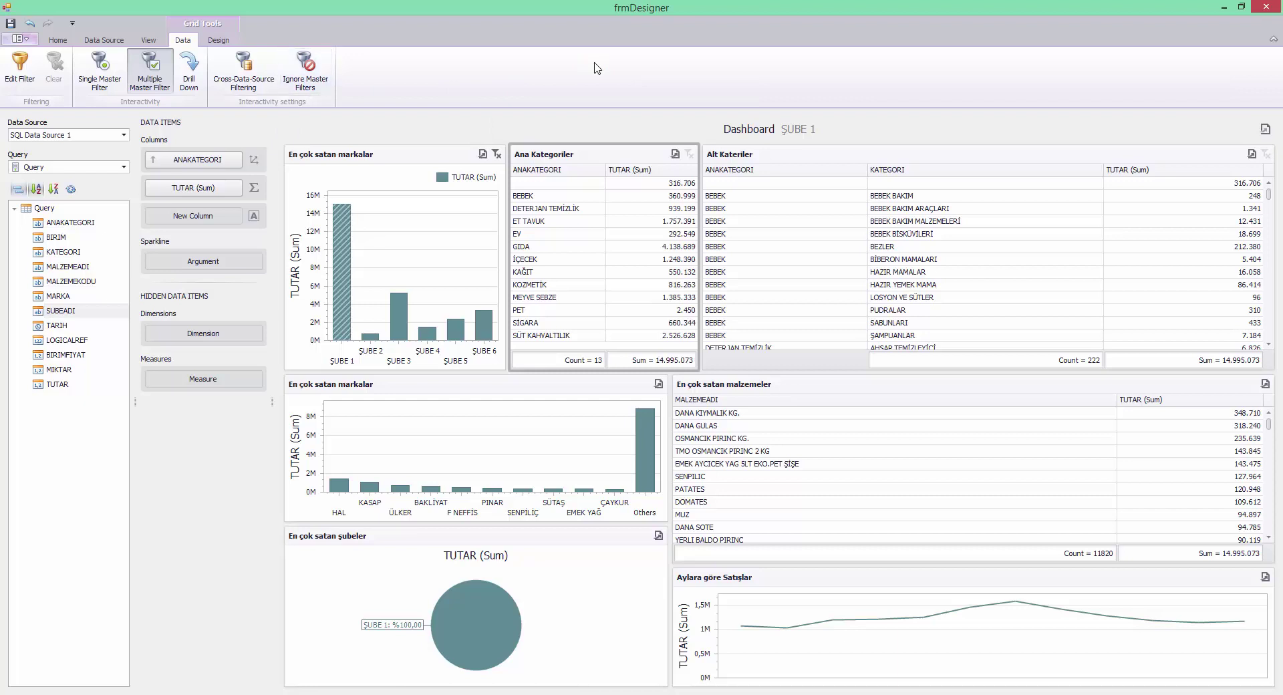
left_click(495, 155)
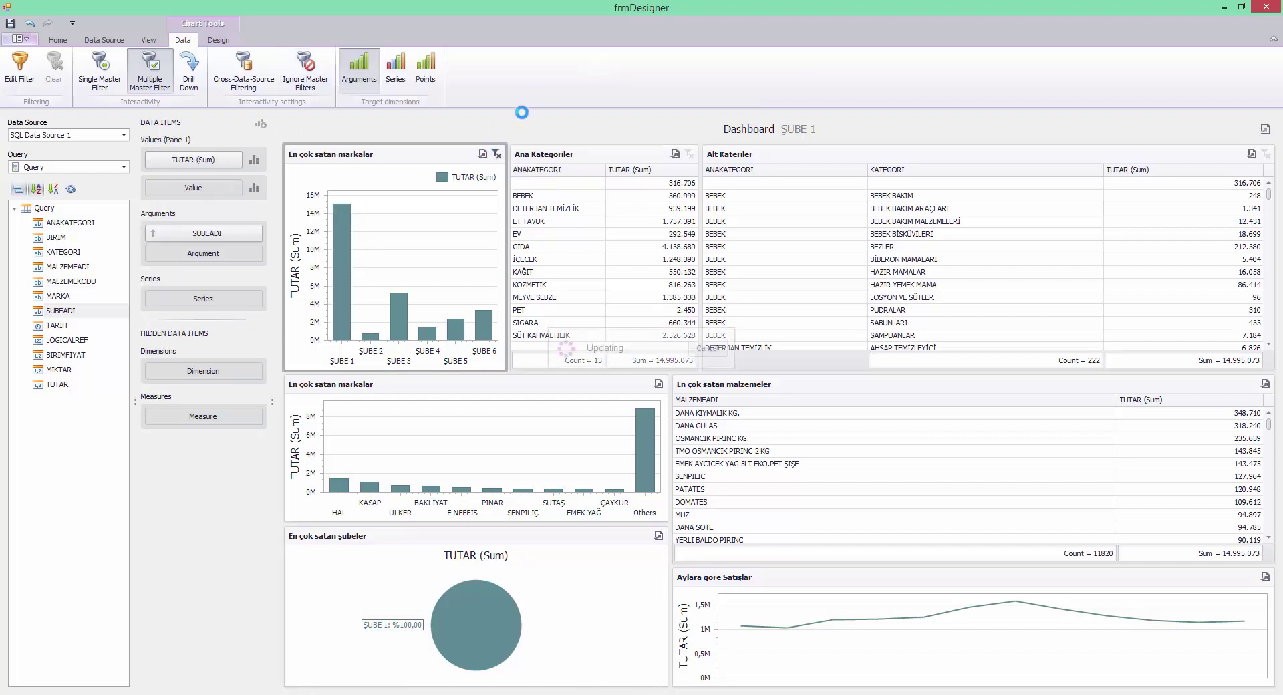